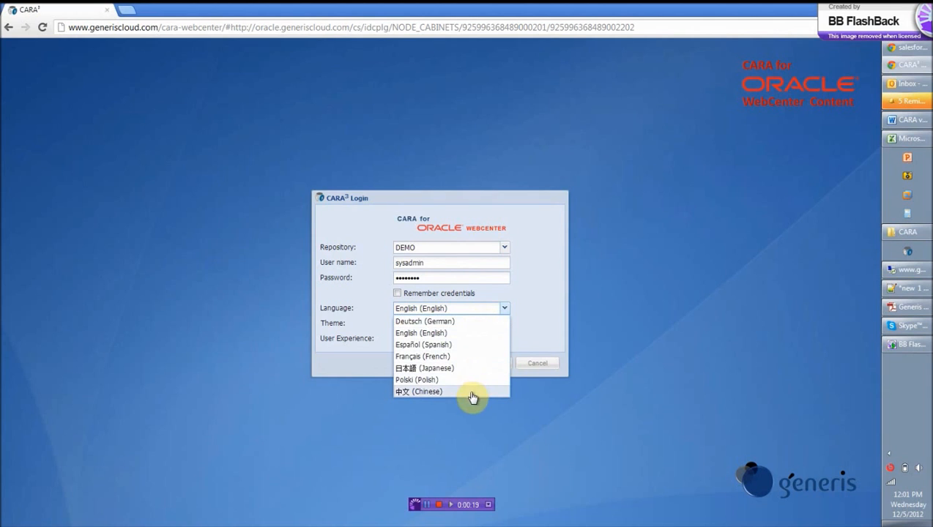
# - Review the language, theme and user experience choices on the login form, and log in to the DEMO repository
pyautogui.click(504, 313)
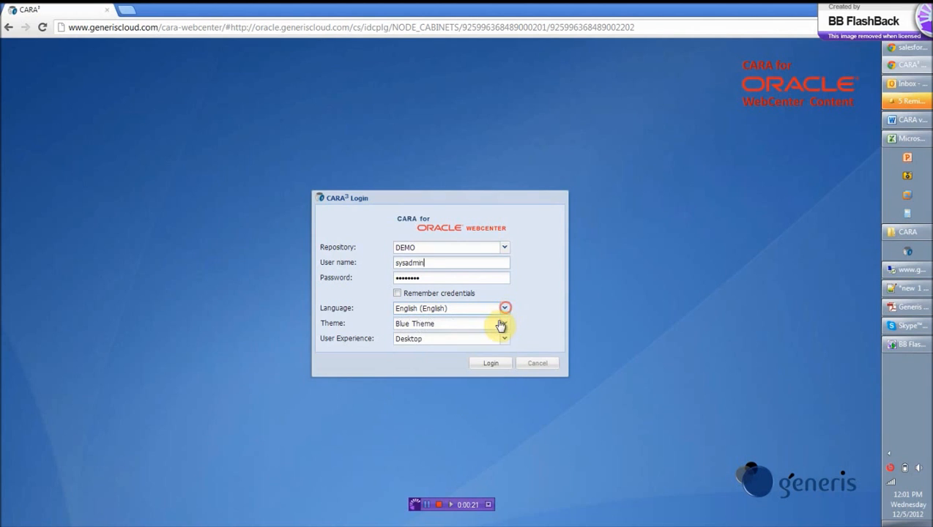
pyautogui.click(502, 325)
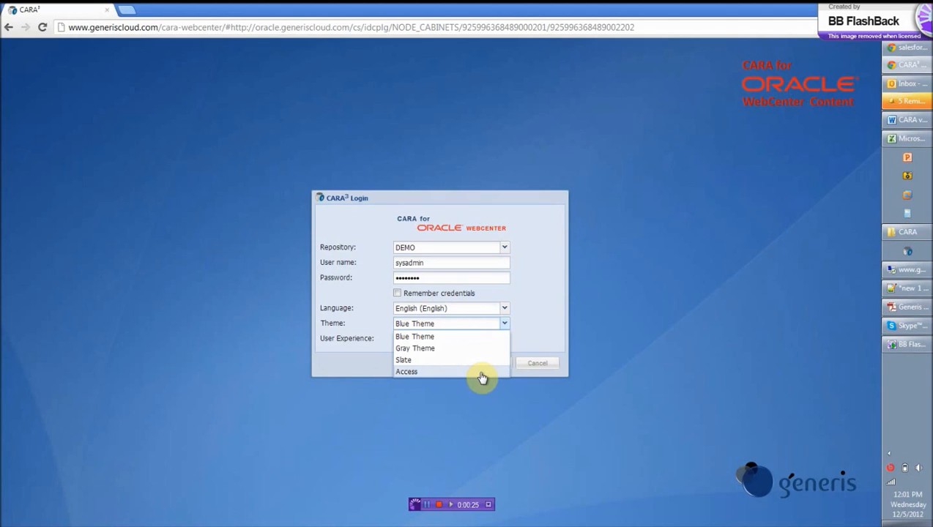
pyautogui.click(506, 328)
pyautogui.click(504, 339)
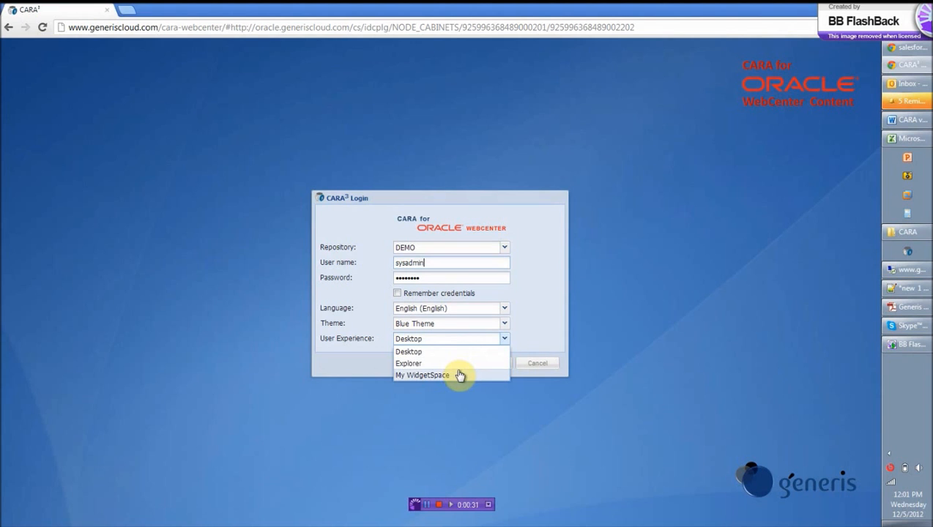
pyautogui.click(504, 339)
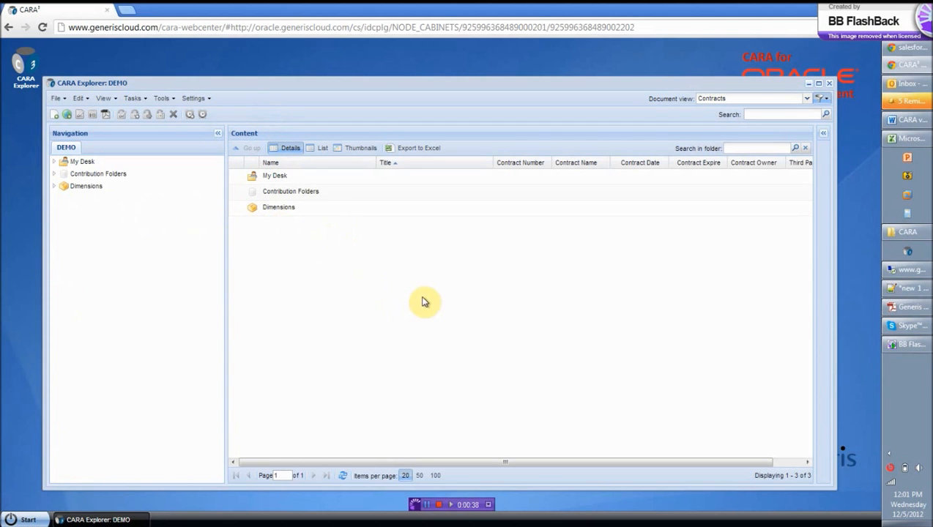
# - Shrink the browser to a floating window and minimize the CARA Explorer window inside it
pyautogui.doubleClick(256, 9)
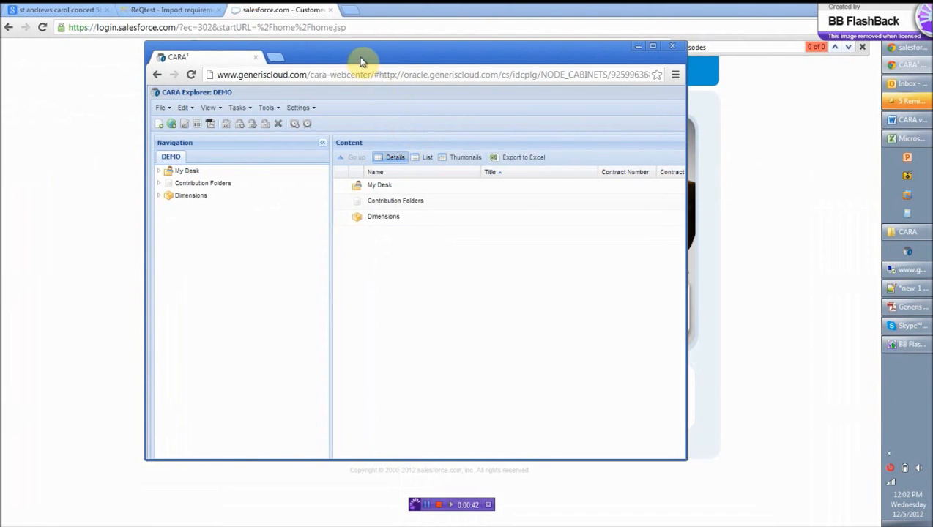
pyautogui.moveTo(364, 56); pyautogui.dragTo(370, 65)
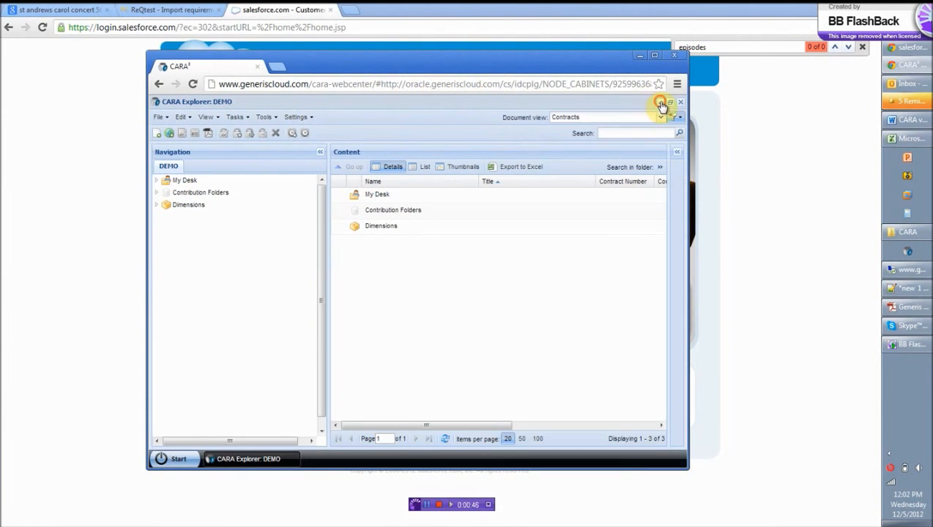
pyautogui.click(660, 104)
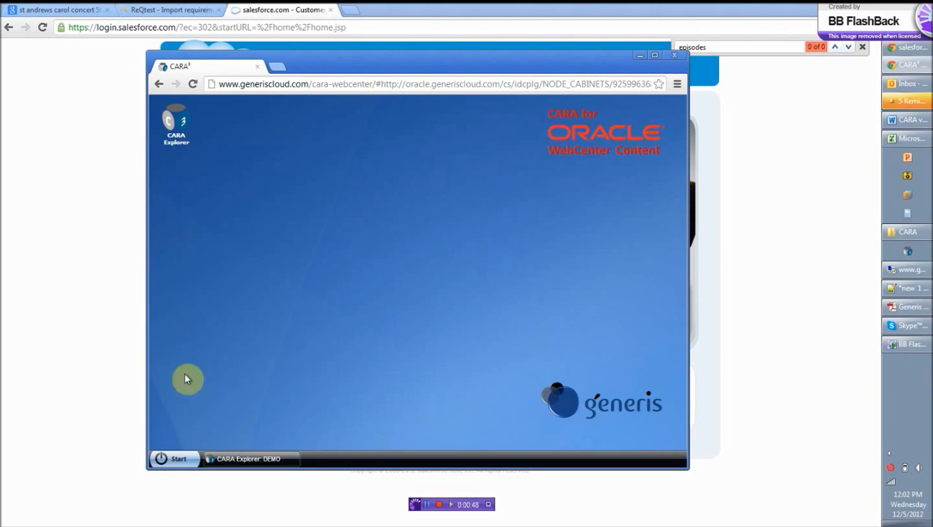
# - Examine the Configuration: DEMO and DocConfigurator entries of the CARA desktop's start menu, and dismiss it
pyautogui.click(171, 458)
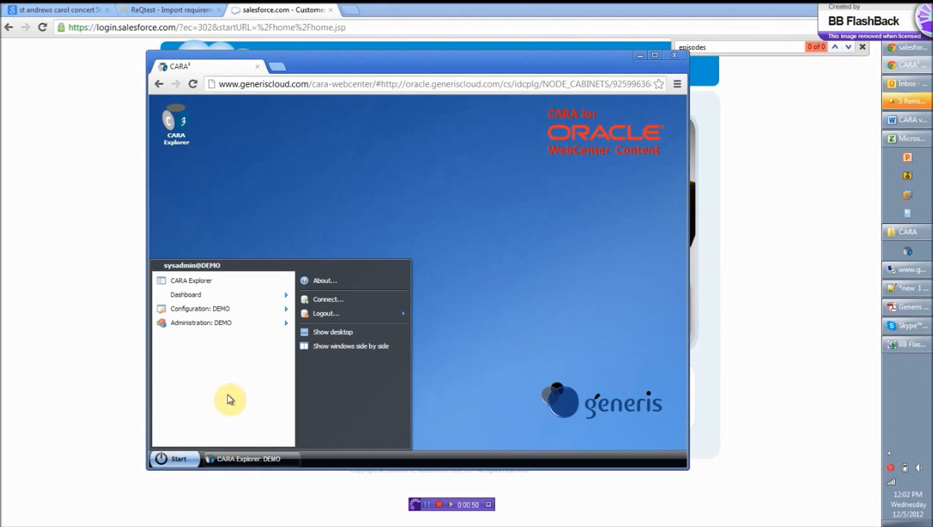
pyautogui.moveTo(245, 315)
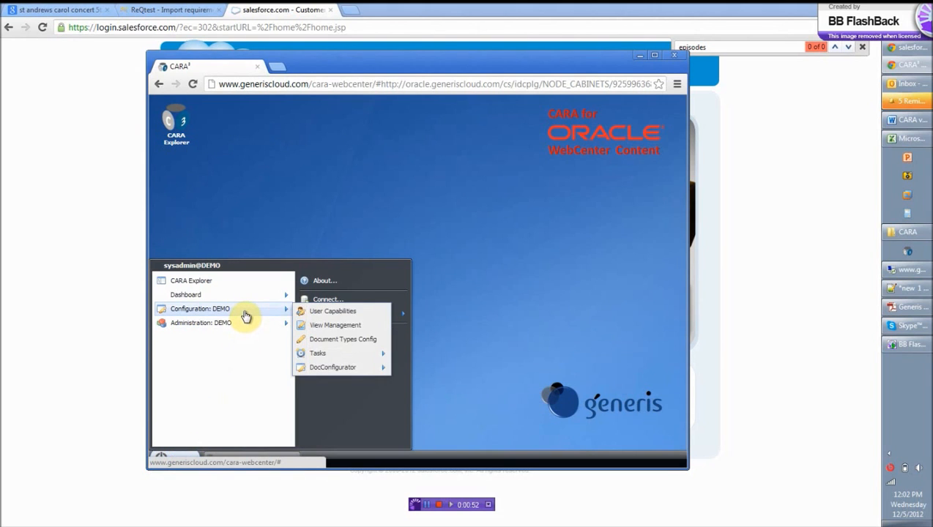
pyautogui.moveTo(350, 373)
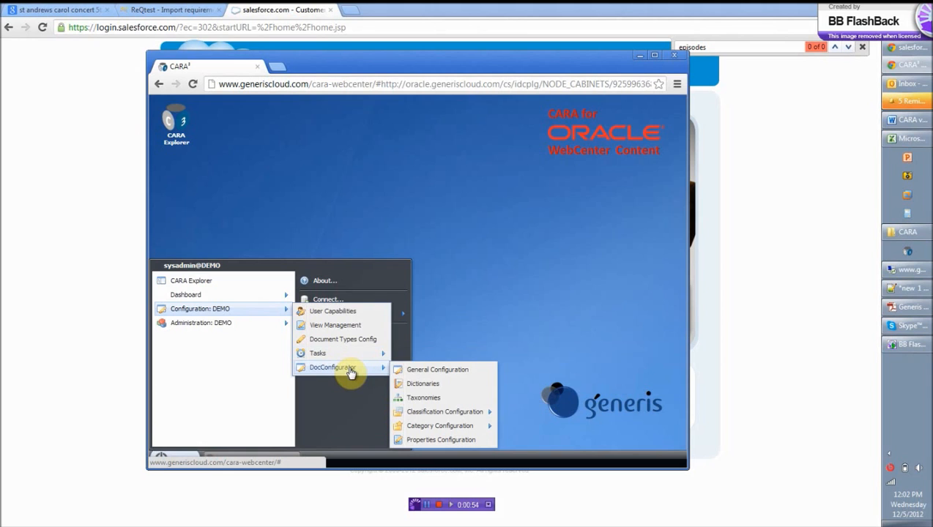
pyautogui.click(457, 311)
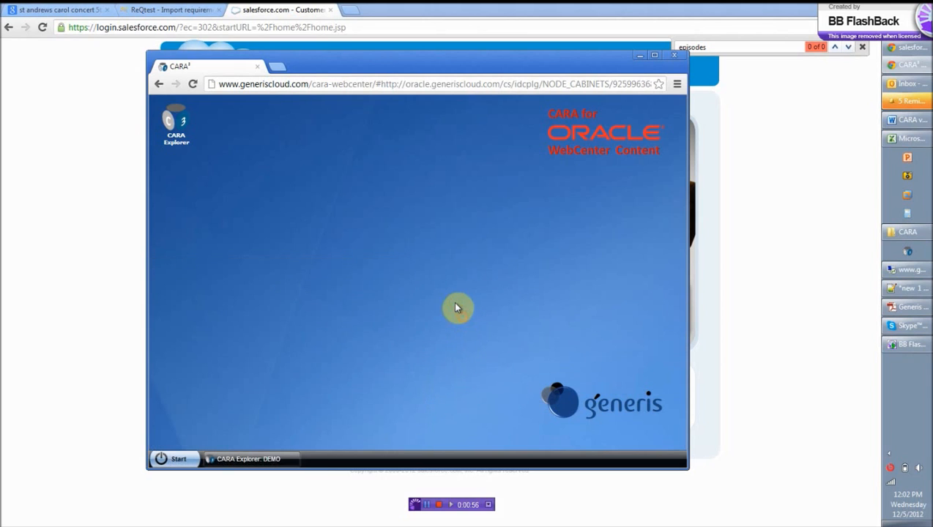
# - Restore and minimize the CARA Explorer window once, and bring it back with the browser maximized
pyautogui.click(277, 460)
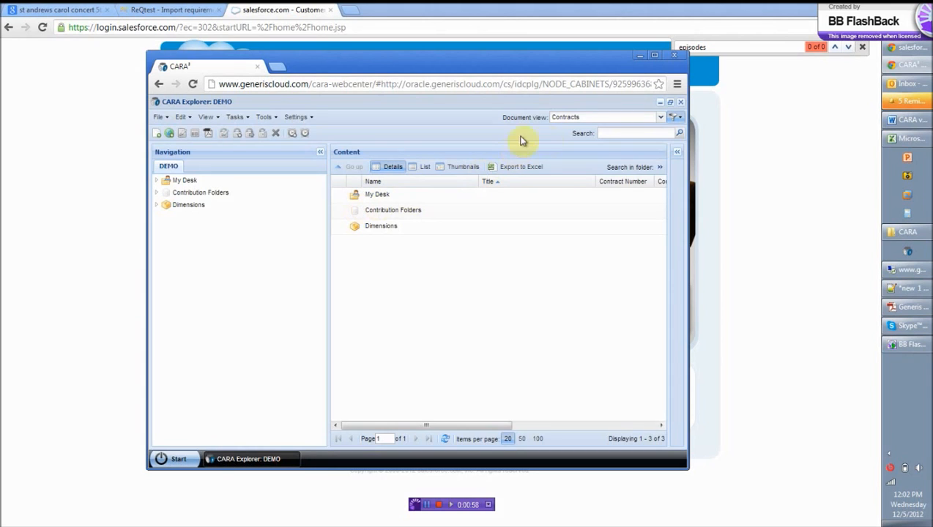
pyautogui.click(660, 104)
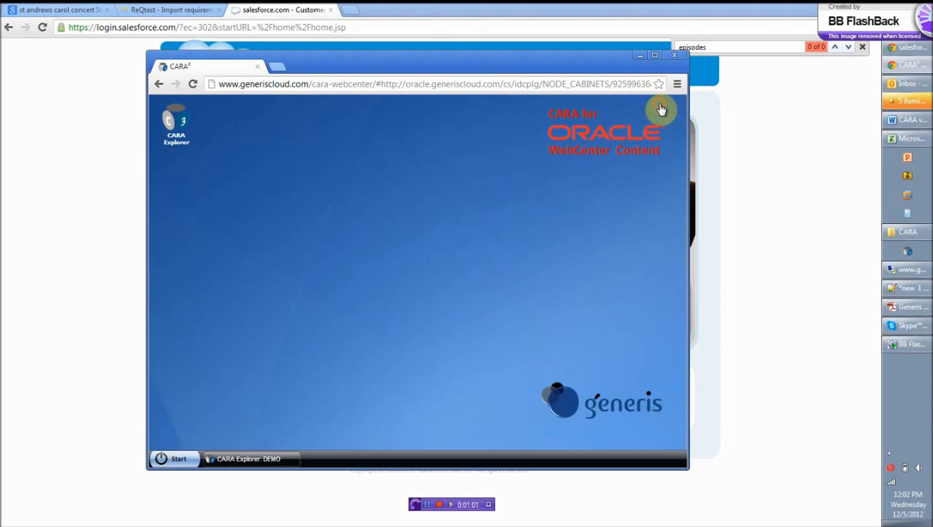
pyautogui.doubleClick(406, 64)
pyautogui.click(98, 516)
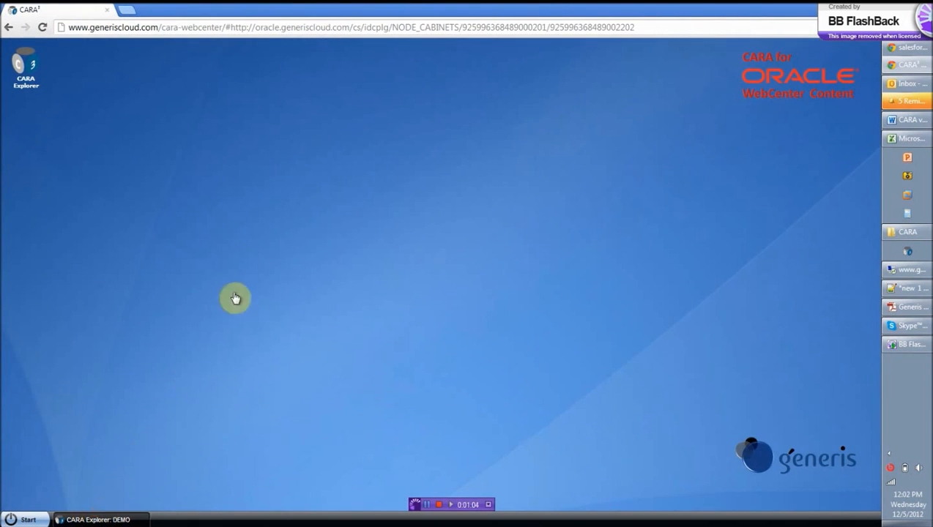
# - Switch CARA Explorer from maximized to a floating window, narrow it from its left edge and move it toward the desktop's lower right
pyautogui.doubleClick(291, 49)
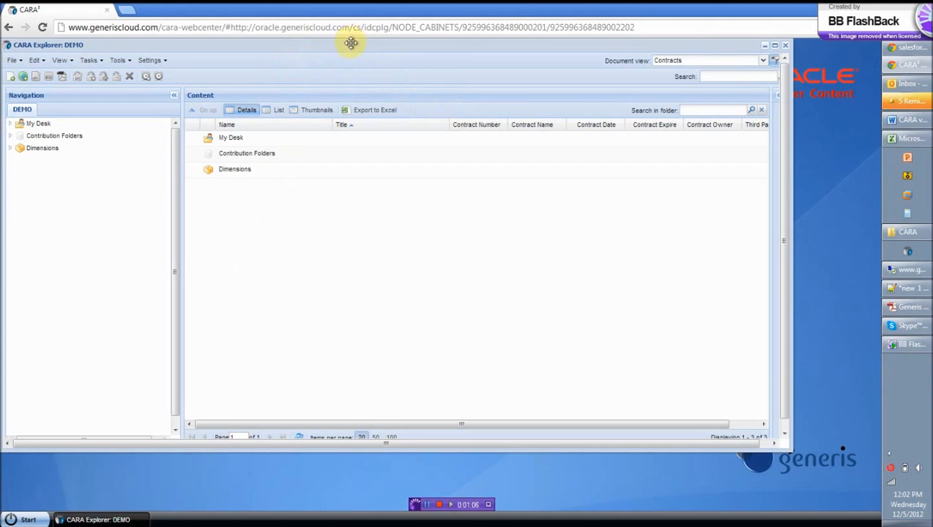
pyautogui.moveTo(4, 124); pyautogui.dragTo(172, 167)
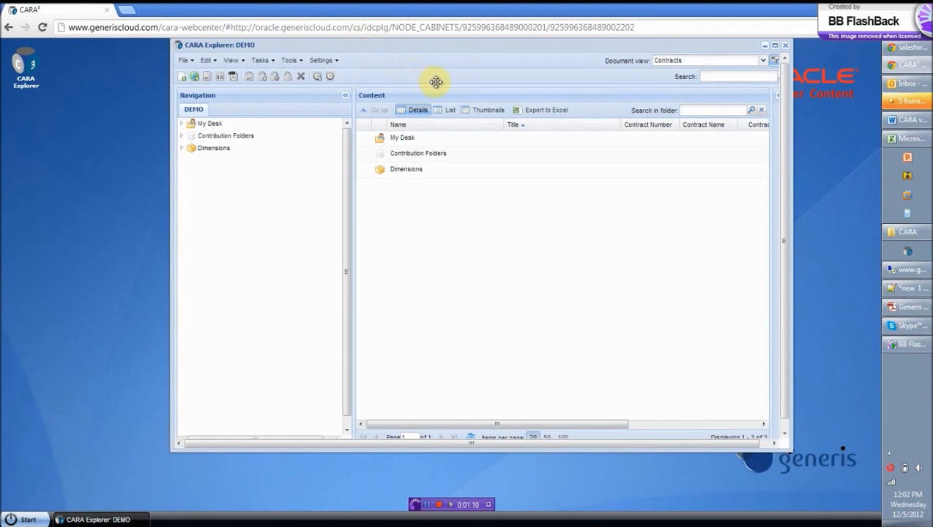
pyautogui.moveTo(449, 83); pyautogui.dragTo(448, 84)
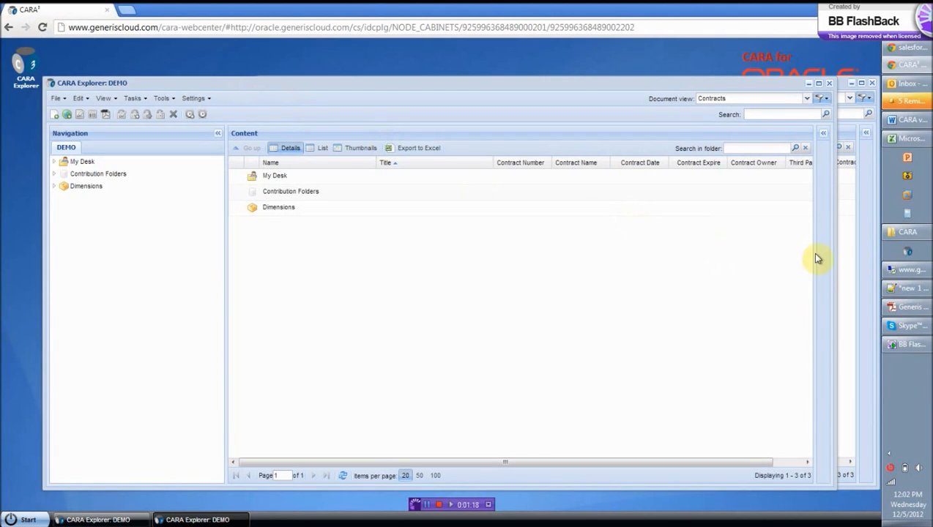
# - Resize the two CARA Explorer windows so that they sit side by side, each covering about half of the desktop
pyautogui.moveTo(836, 256); pyautogui.dragTo(437, 249)
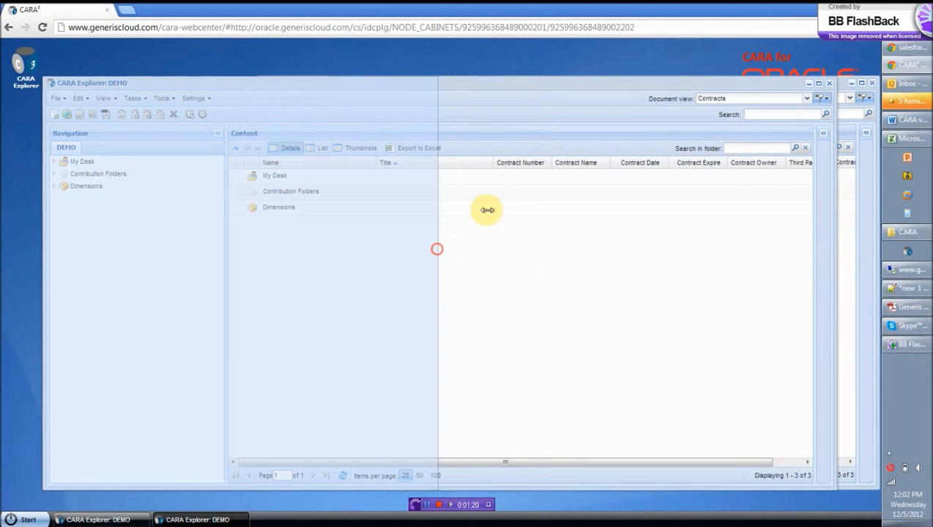
pyautogui.click(476, 84)
pyautogui.moveTo(259, 146); pyautogui.dragTo(461, 147)
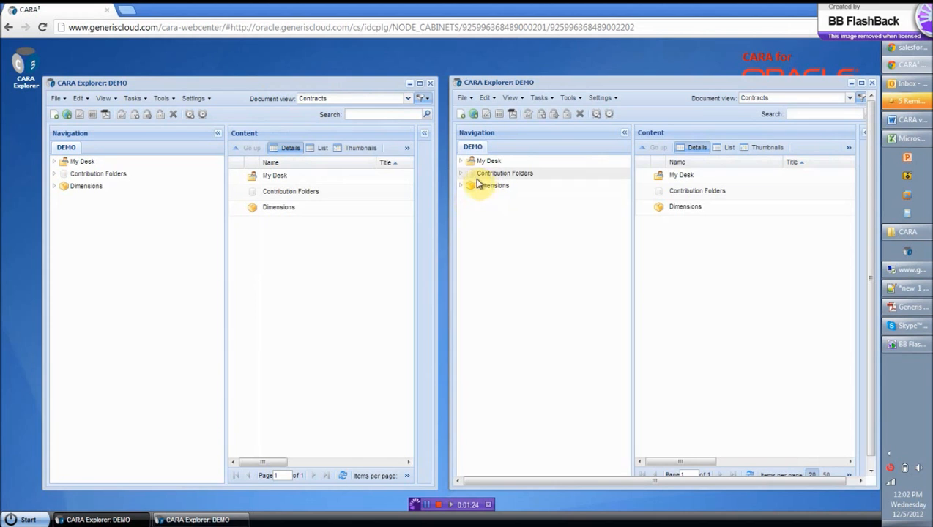
# - Expand Contribution Folders in both Explorer windows, showing Contracts in the left one and First Folder in the right one
pyautogui.click(461, 174)
pyautogui.click(55, 174)
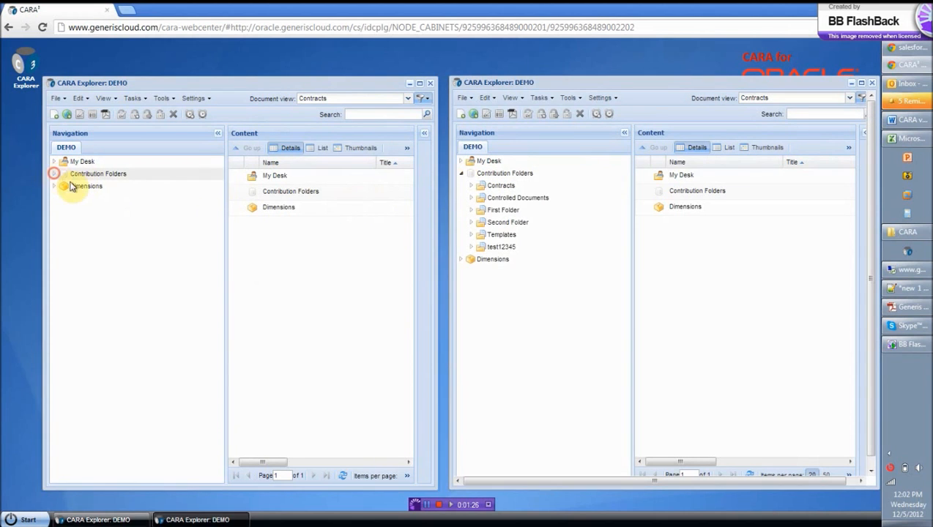
pyautogui.click(82, 188)
pyautogui.click(483, 210)
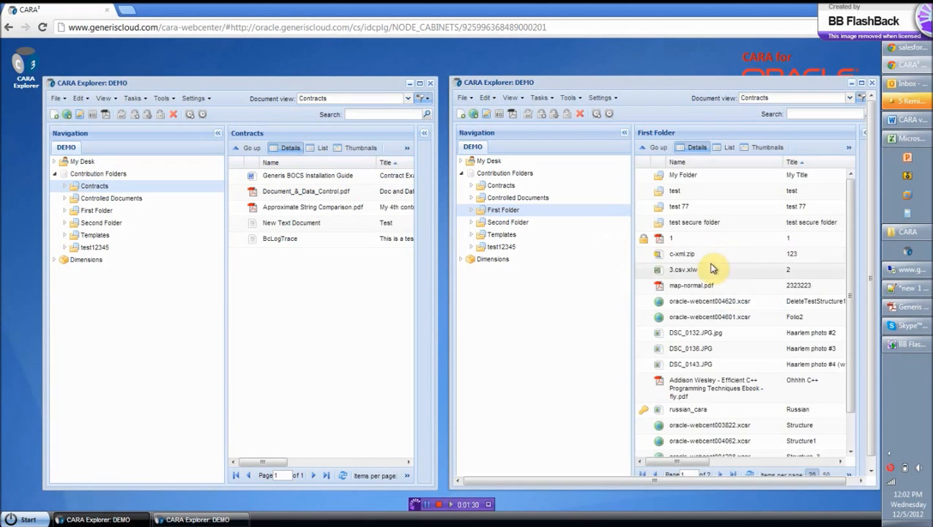
# - Show the properties of c-xml.zip, narrow their window and move it over the right Explorer window
pyautogui.rightClick(708, 256)
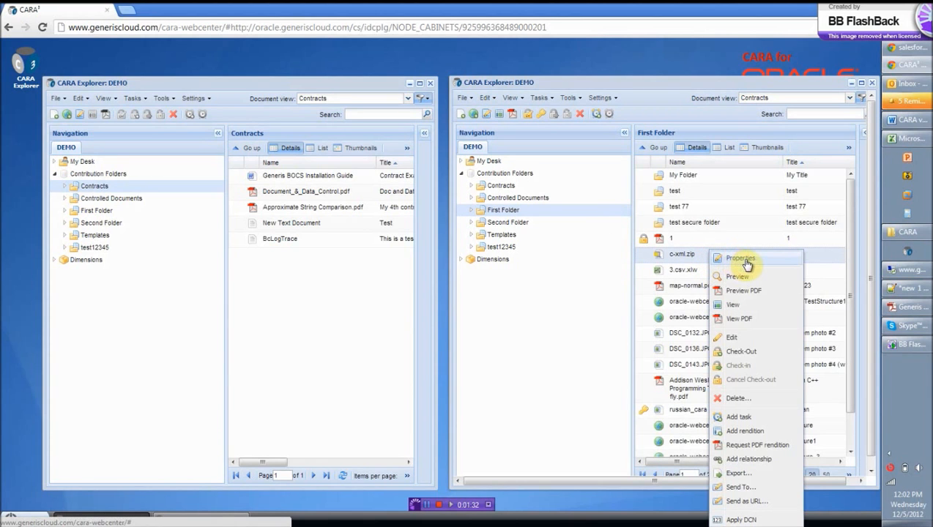
pyautogui.click(741, 258)
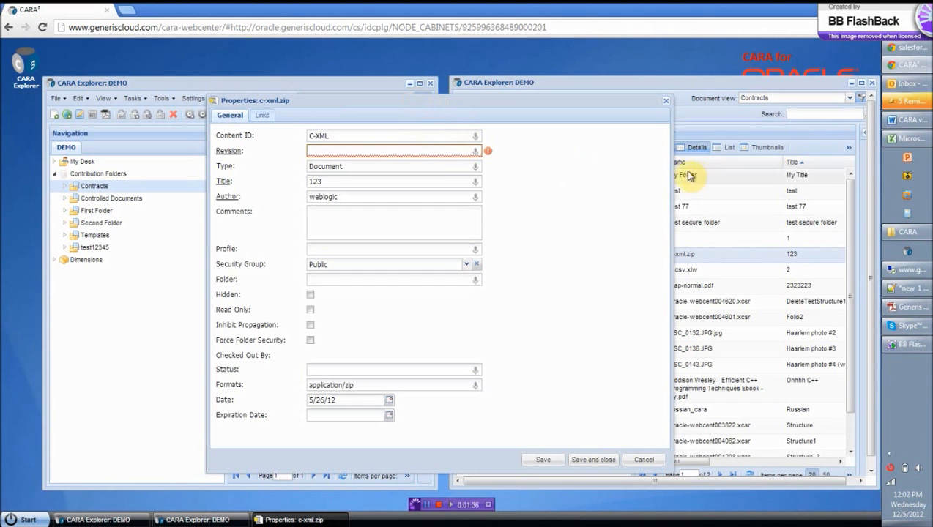
pyautogui.moveTo(671, 174); pyautogui.dragTo(525, 168)
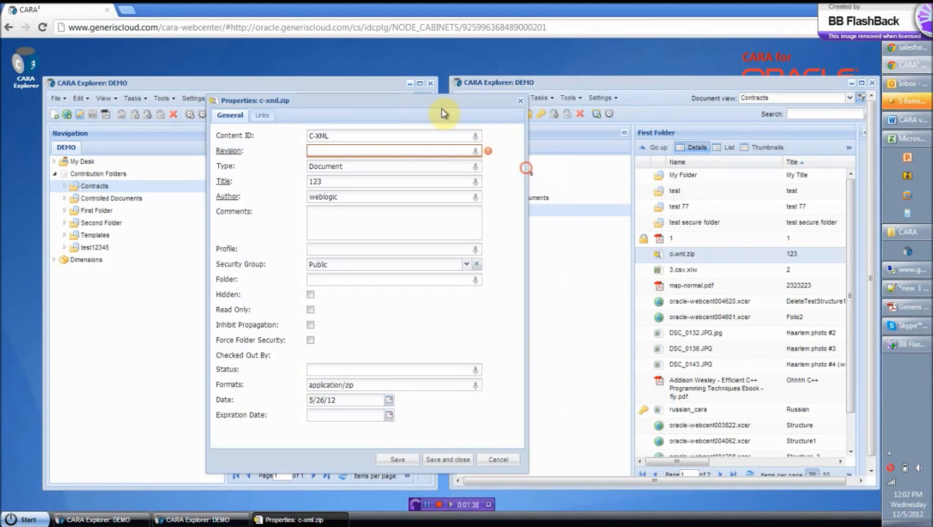
pyautogui.moveTo(634, 76); pyautogui.dragTo(641, 60)
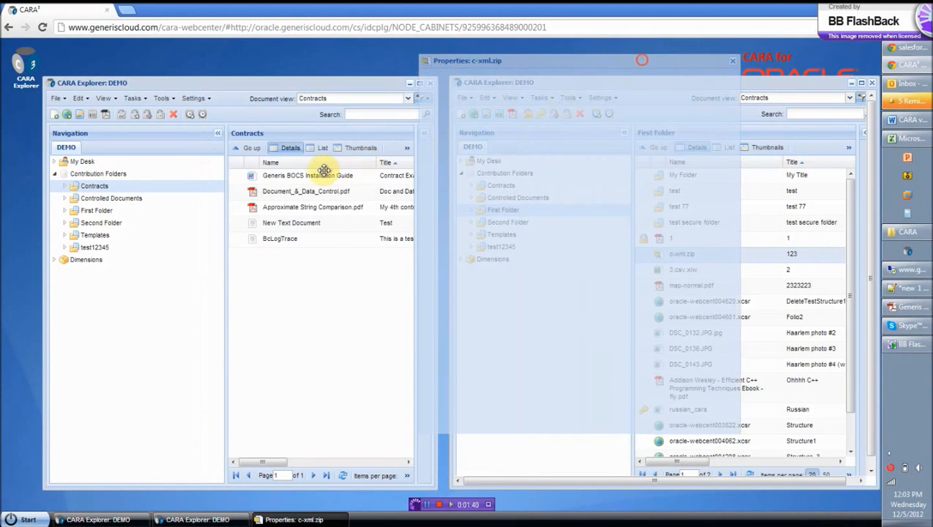
# - Show the properties of Generis BOCS Installation Guide and place their window beside the c-xml.zip properties
pyautogui.rightClick(310, 180)
pyautogui.click(367, 190)
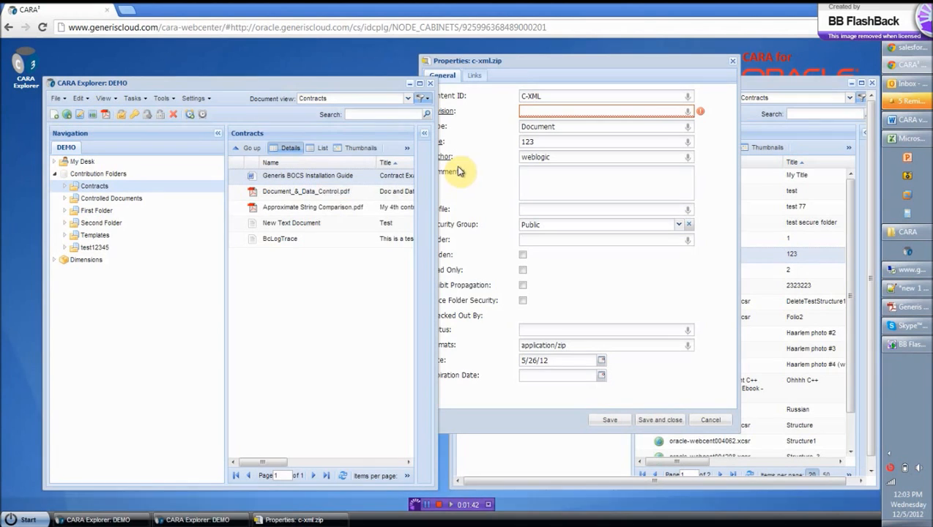
pyautogui.moveTo(393, 93); pyautogui.dragTo(202, 51)
pyautogui.click(549, 62)
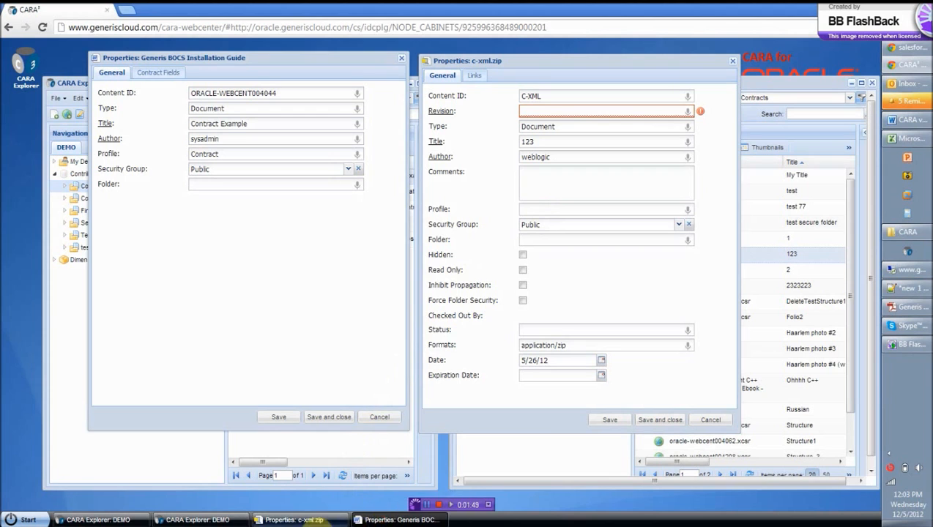
# - Bring each Explorer window and both properties windows to the front in turn
pyautogui.click(194, 519)
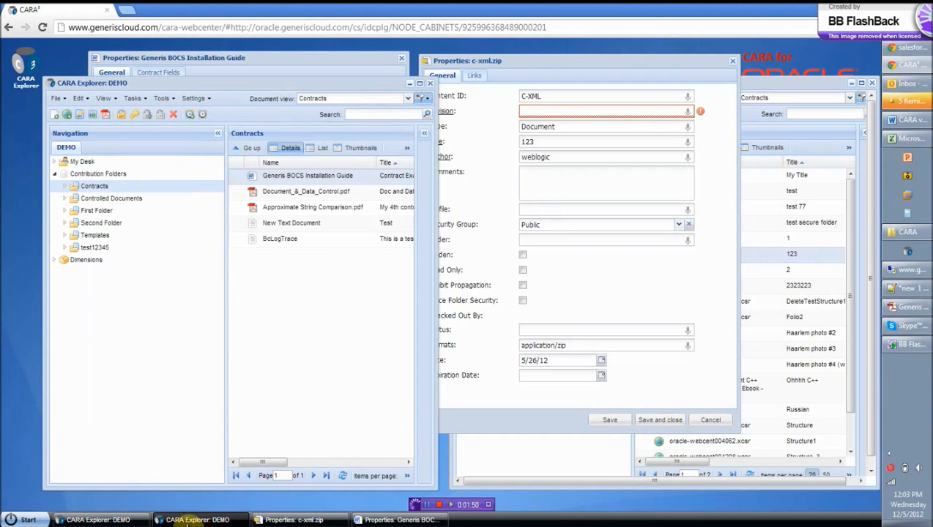
pyautogui.click(131, 521)
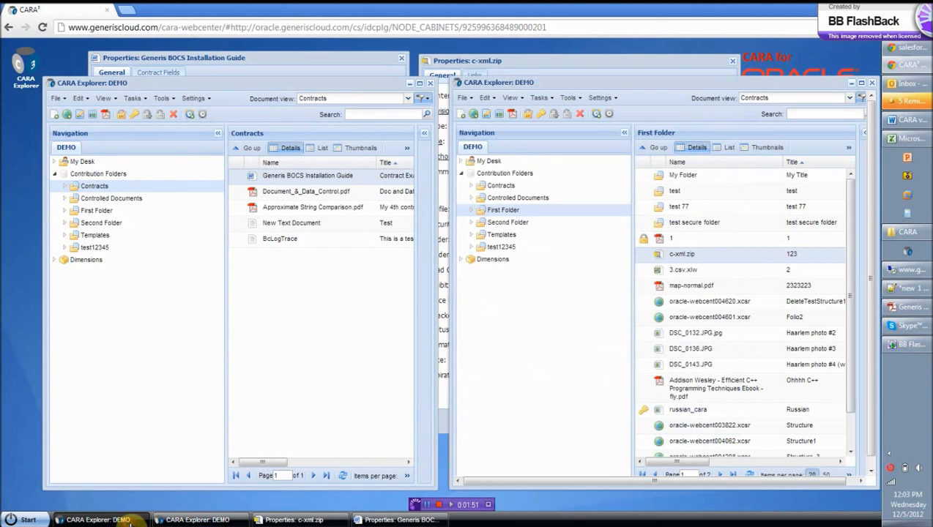
pyautogui.click(294, 519)
pyautogui.click(399, 520)
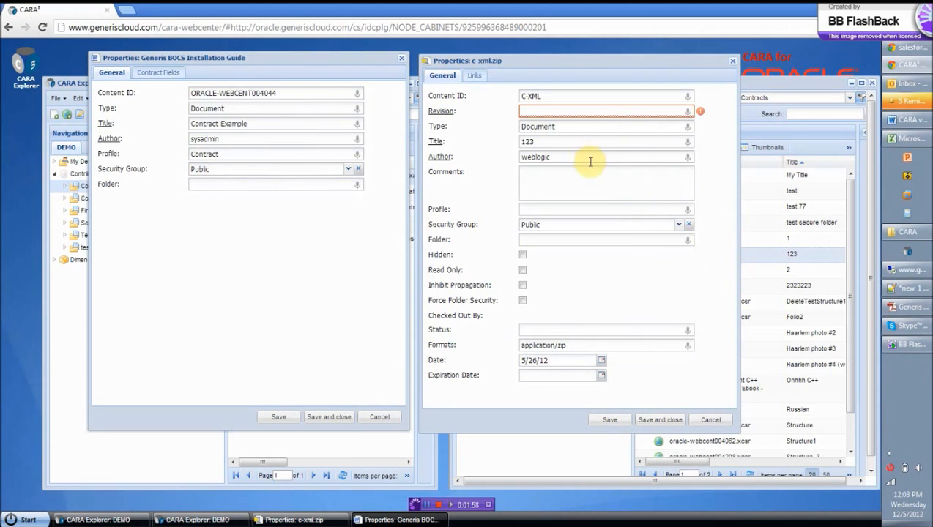
# - Replace the title of c-xml.zip by voice dictation with "this is a test of the voice recognition"
pyautogui.doubleClick(559, 142)
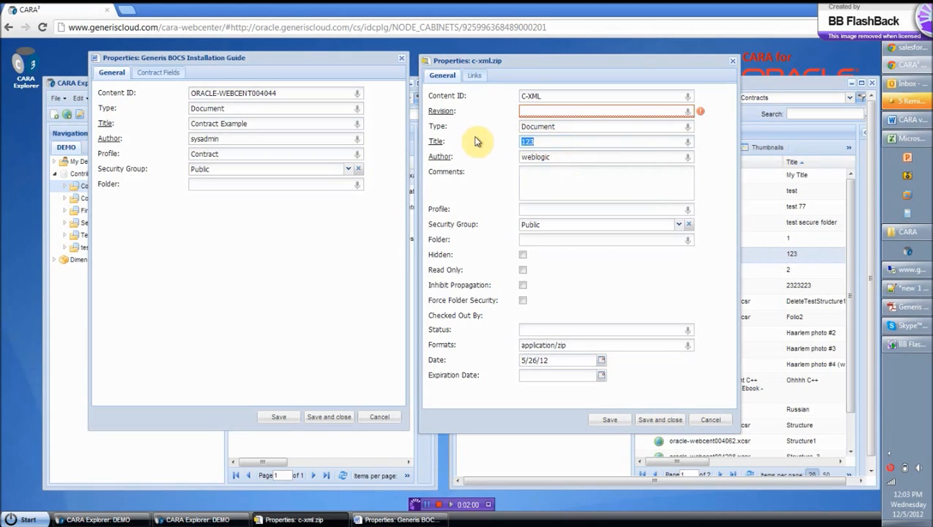
pyautogui.click(687, 142)
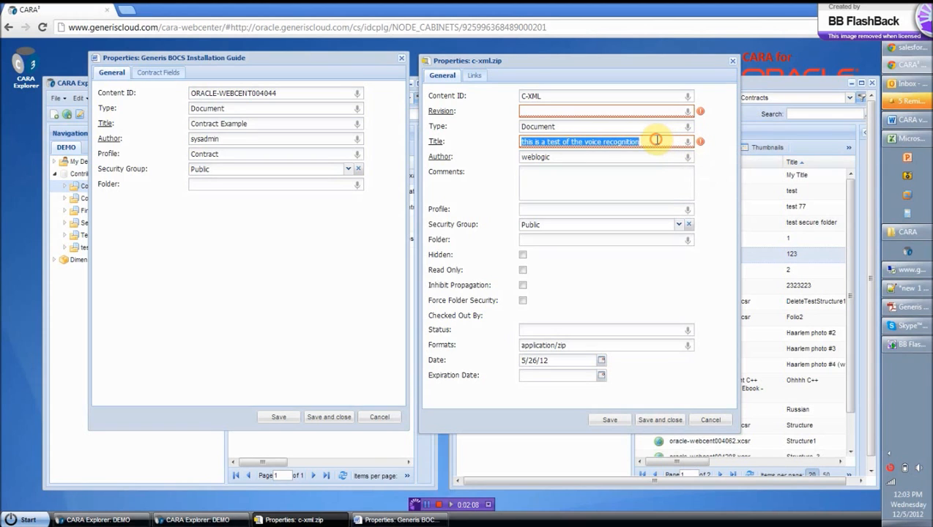
# - View the Contract Fields of Generis BOCS Installation Guide and close its properties without saving
pyautogui.click(170, 73)
pyautogui.click(79, 321)
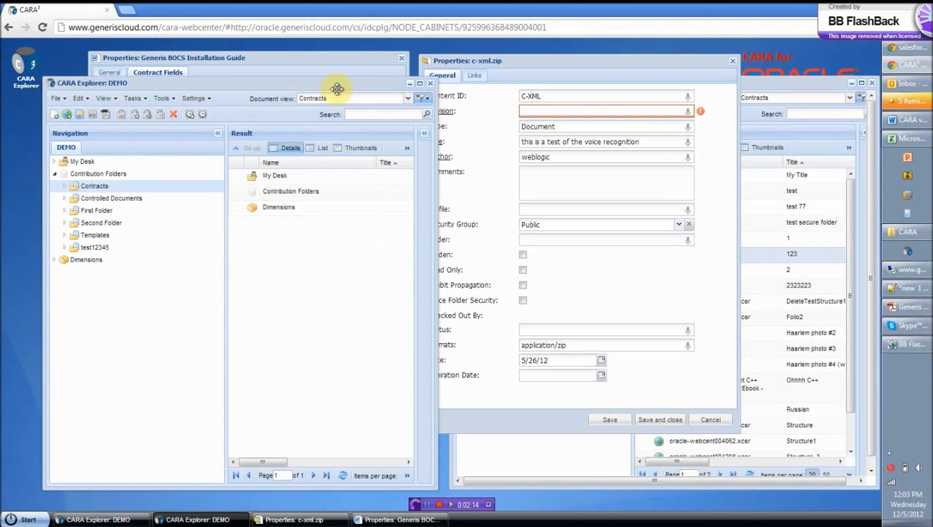
pyautogui.click(318, 65)
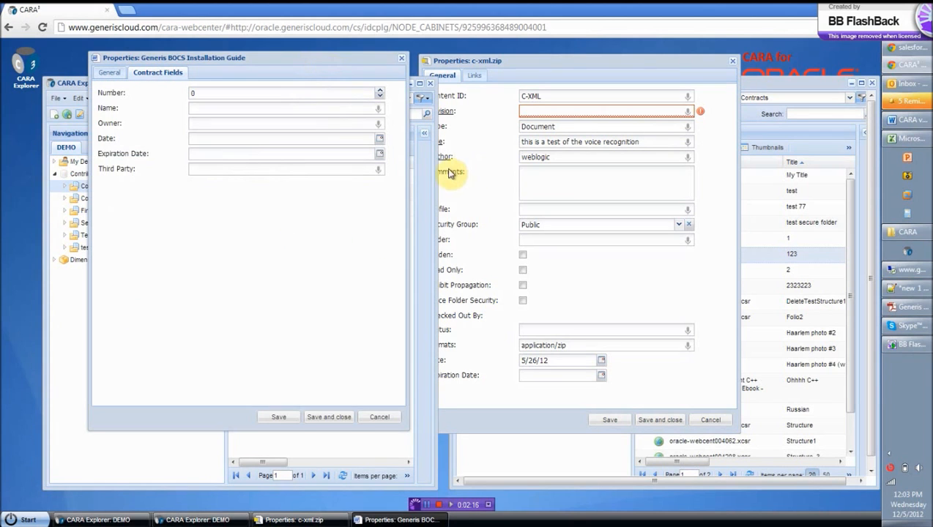
pyautogui.click(382, 418)
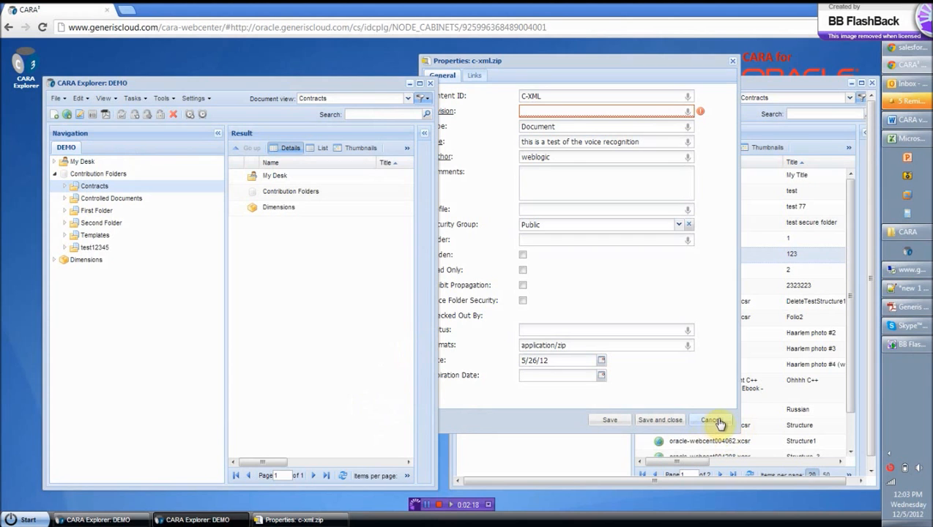
# - Discard the c-xml.zip property changes and leave only the First Folder Explorer window open, maximized
pyautogui.click(720, 422)
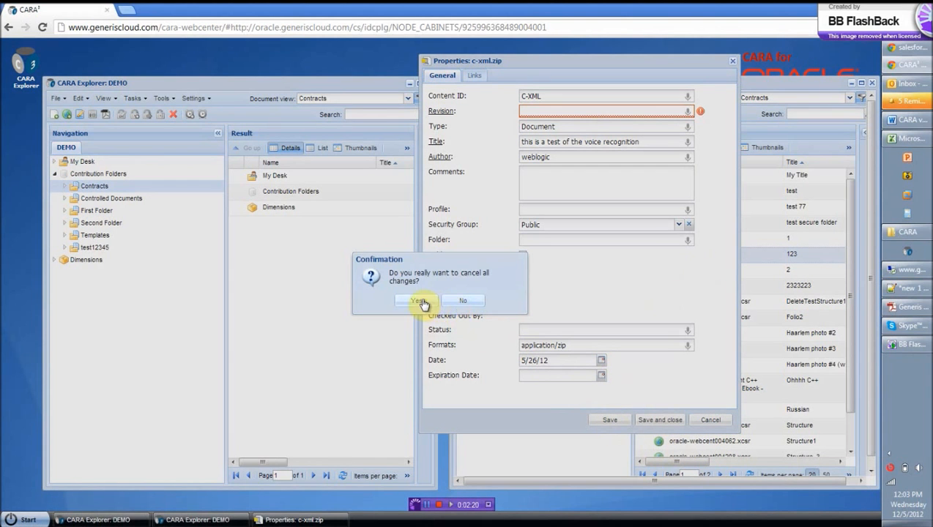
pyautogui.click(423, 304)
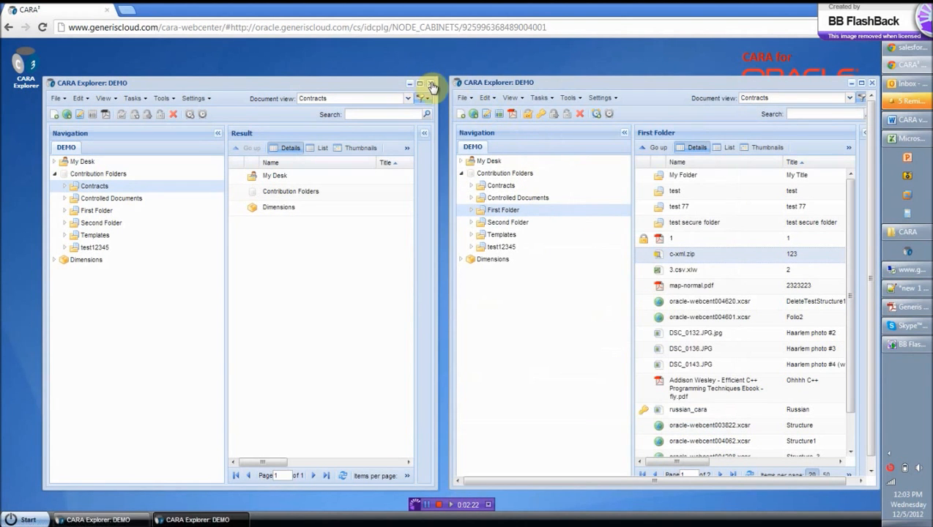
pyautogui.click(431, 83)
pyautogui.doubleClick(651, 83)
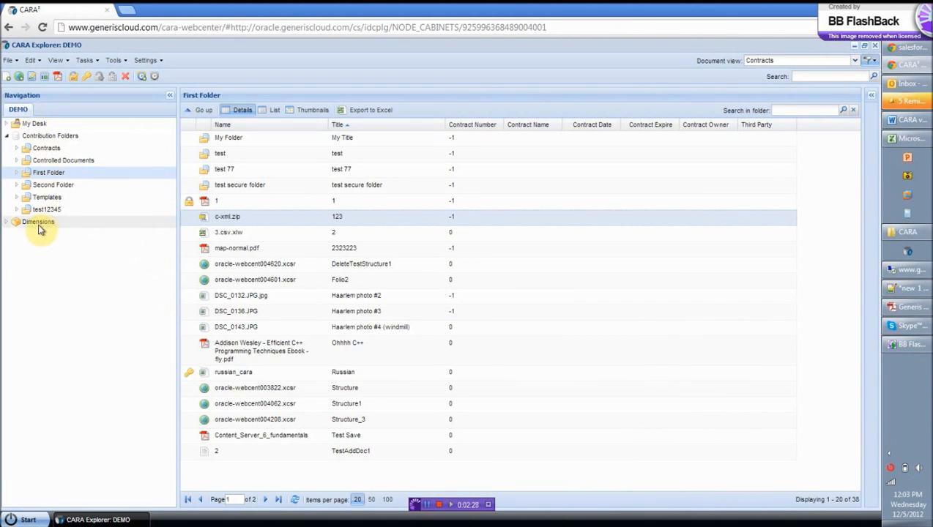
# - Browse My Folder inside First Folder, and open the Contracts folder
pyautogui.click(17, 172)
pyautogui.click(55, 186)
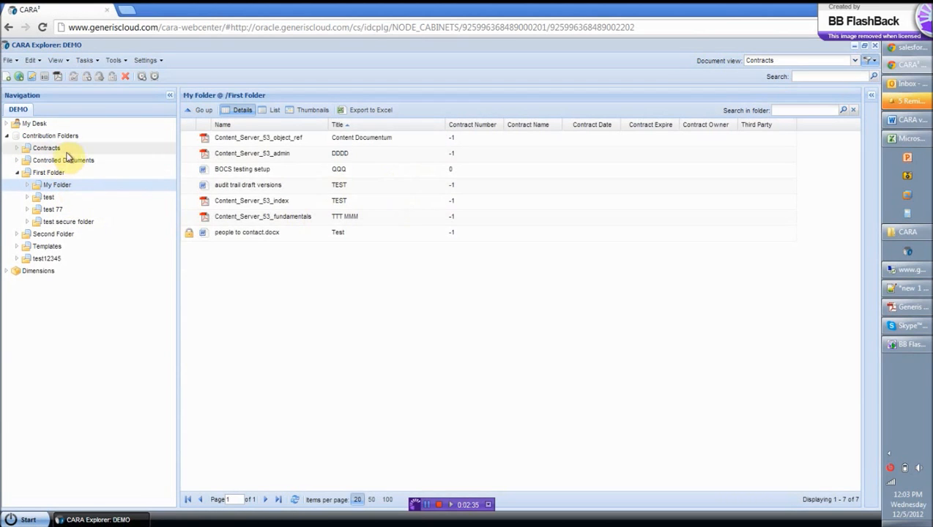
pyautogui.click(54, 151)
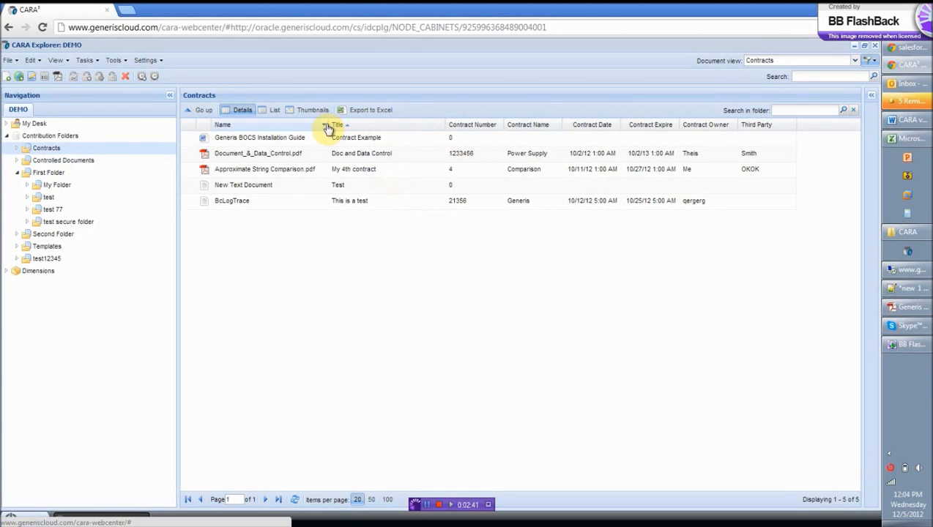
# - Widen the Name column of the Contracts list and move the Contract Name column directly before Title
pyautogui.moveTo(329, 124); pyautogui.dragTo(418, 126)
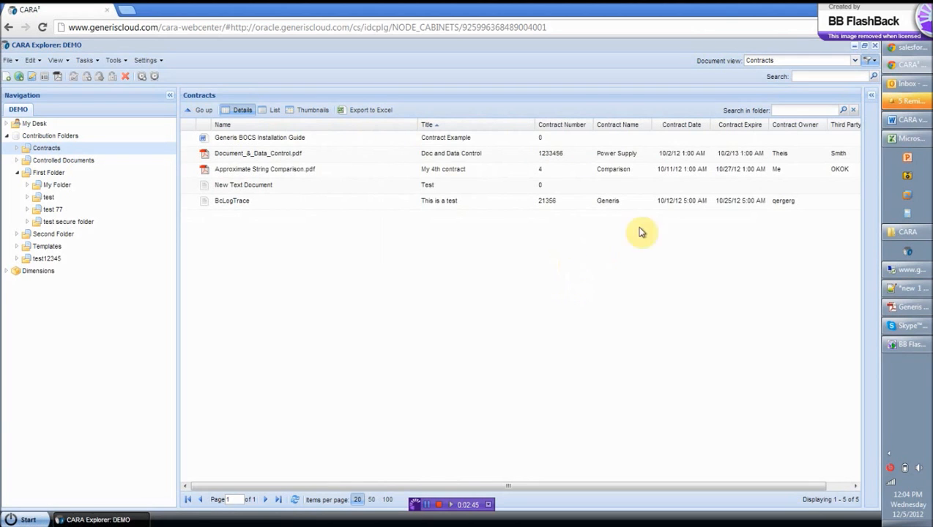
pyautogui.moveTo(624, 128); pyautogui.dragTo(422, 129)
# - Show the Version, Status and Lock owner columns and hide Contract Number, Contract Date and Contract Expire
pyautogui.click(471, 127)
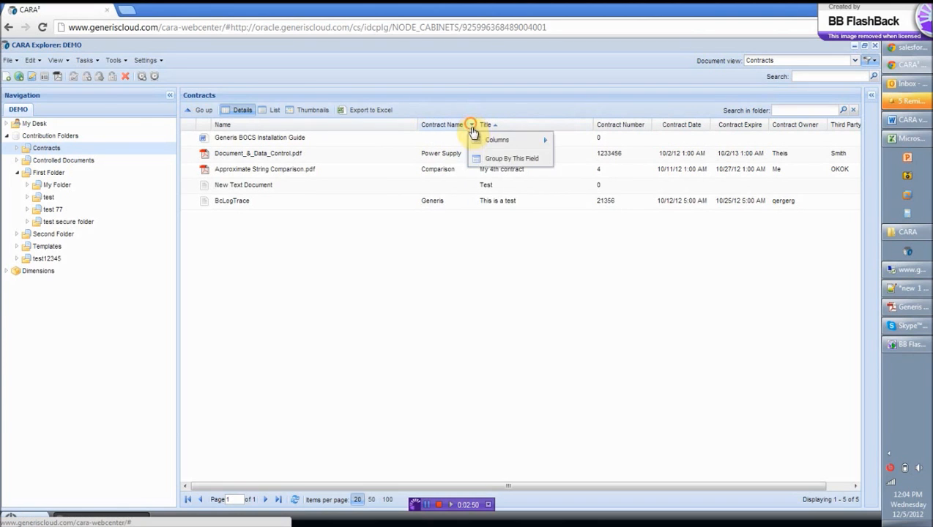
pyautogui.moveTo(494, 141)
pyautogui.click(577, 184)
pyautogui.click(578, 199)
pyautogui.click(584, 212)
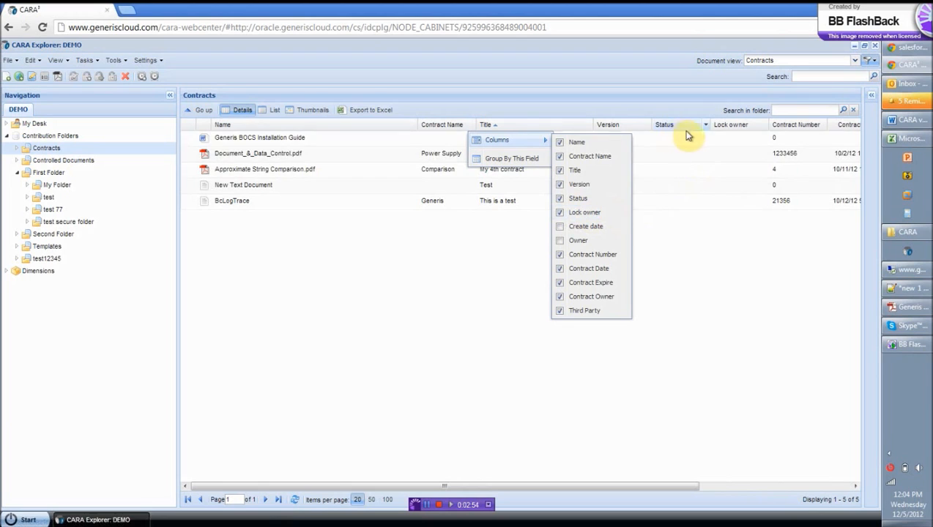
pyautogui.click(586, 256)
pyautogui.click(590, 282)
pyautogui.click(590, 268)
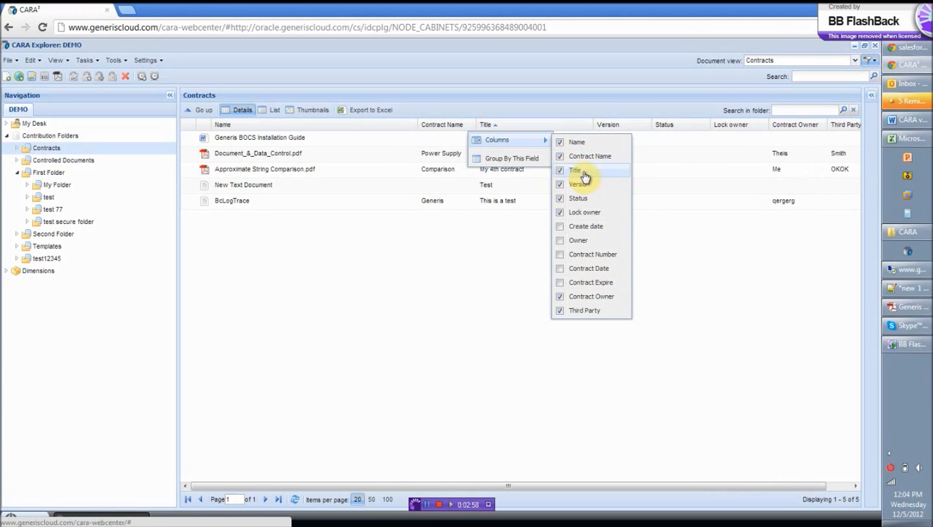
# - Hide the Version, Status and Lock owner columns and show Contract Number, Contract Date and Contract Expire again
pyautogui.click(576, 183)
pyautogui.click(586, 197)
pyautogui.click(590, 212)
pyautogui.click(591, 254)
pyautogui.click(589, 268)
pyautogui.click(590, 282)
pyautogui.click(680, 280)
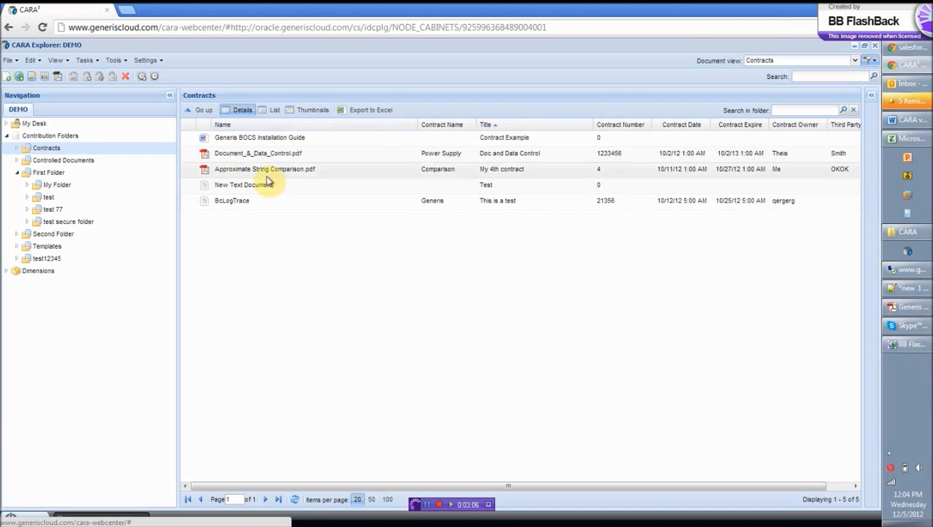
# - View the Contracts folder as a list and as thumbnails, and return to the details layout
pyautogui.click(269, 113)
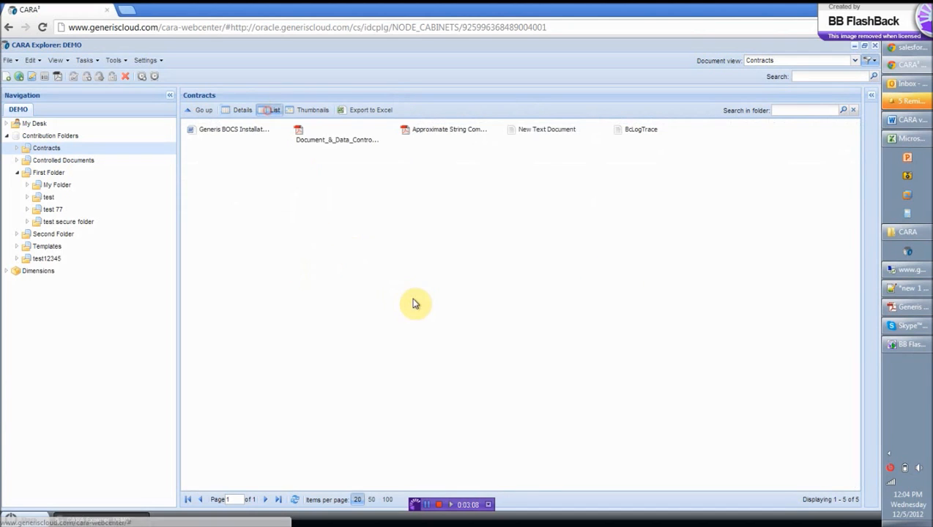
pyautogui.click(315, 111)
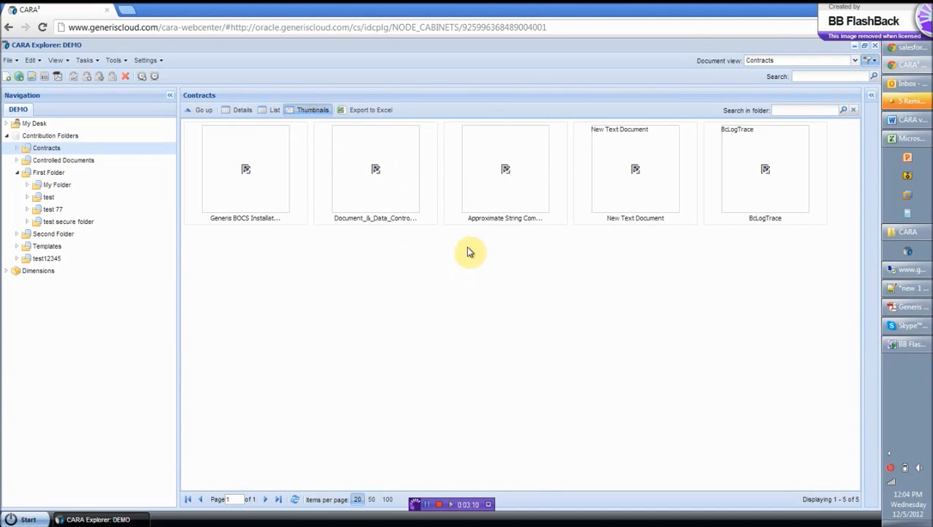
pyautogui.click(240, 114)
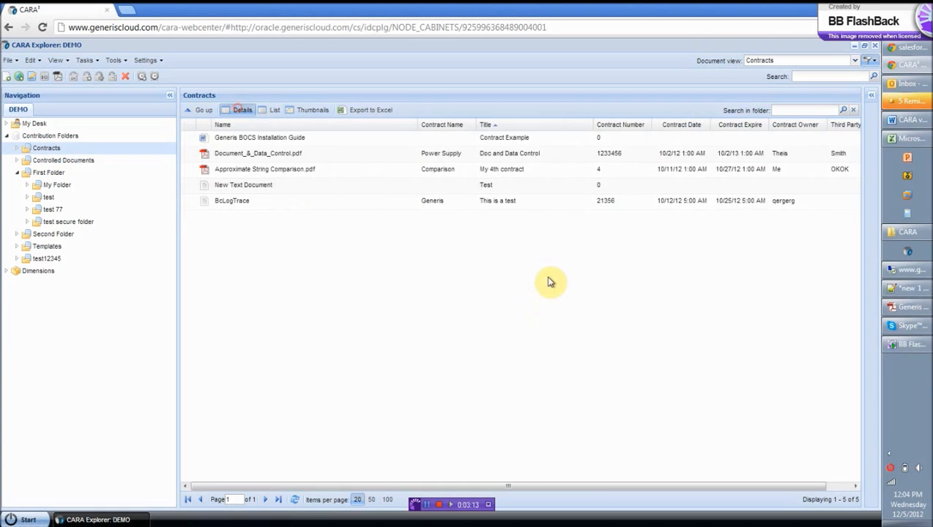
# - Open First Folder and switch its document view to Default
pyautogui.click(770, 61)
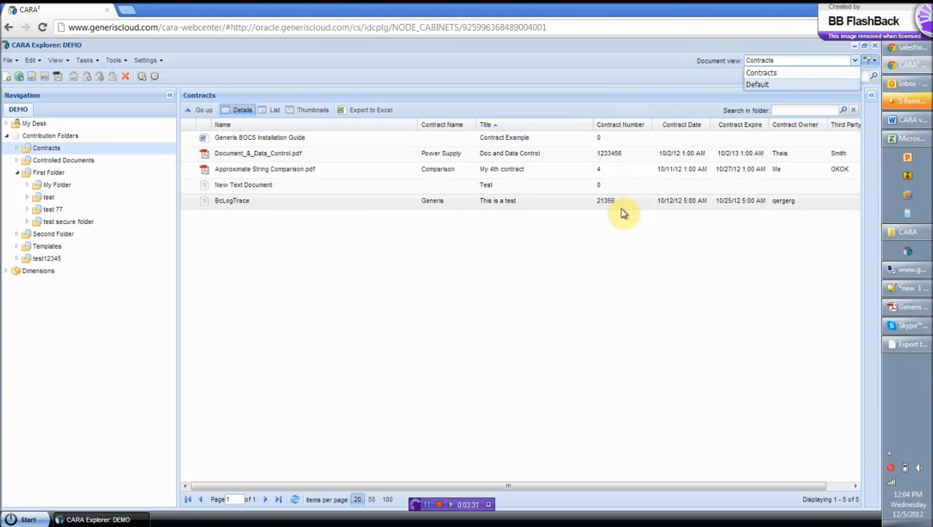
pyautogui.click(53, 173)
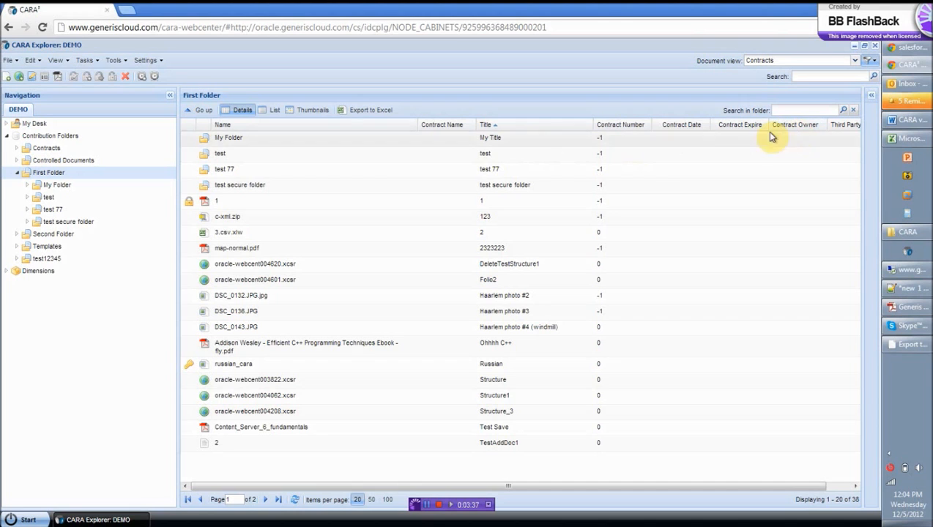
pyautogui.click(791, 62)
pyautogui.click(778, 85)
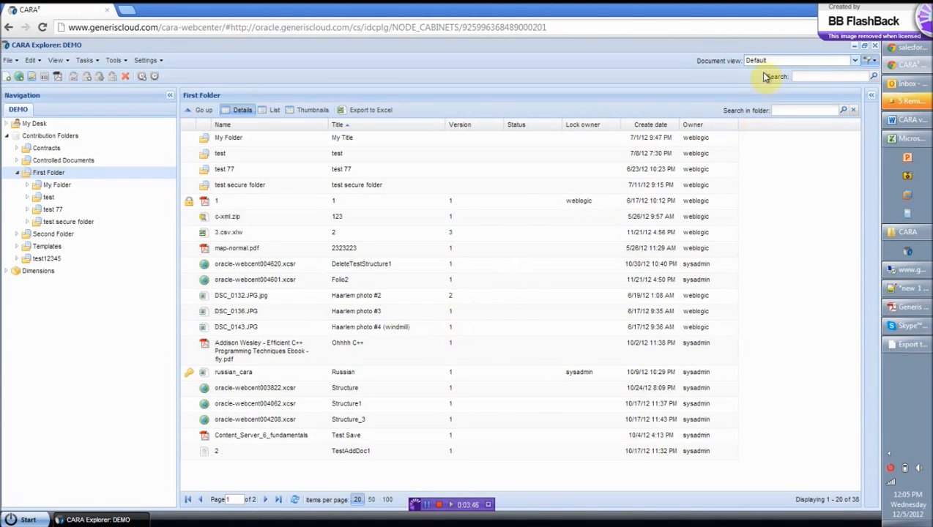
pyautogui.click(797, 62)
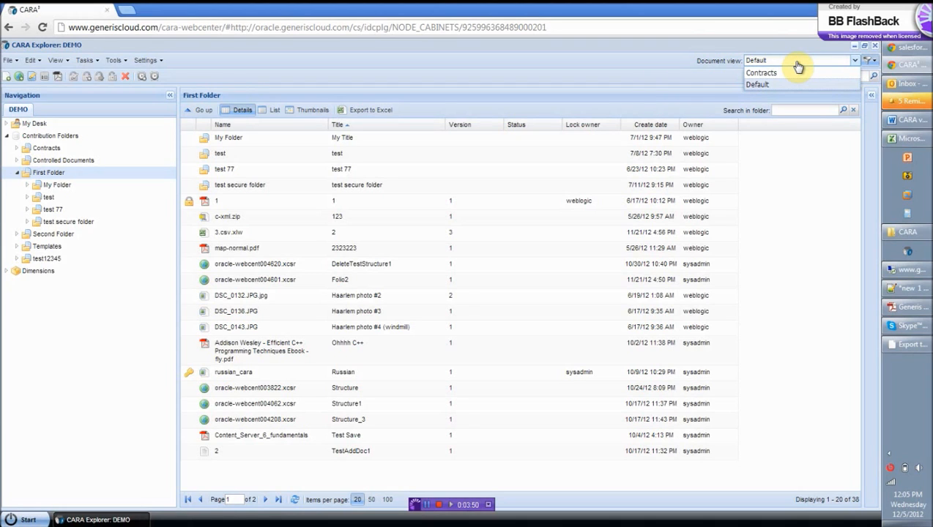
pyautogui.click(539, 80)
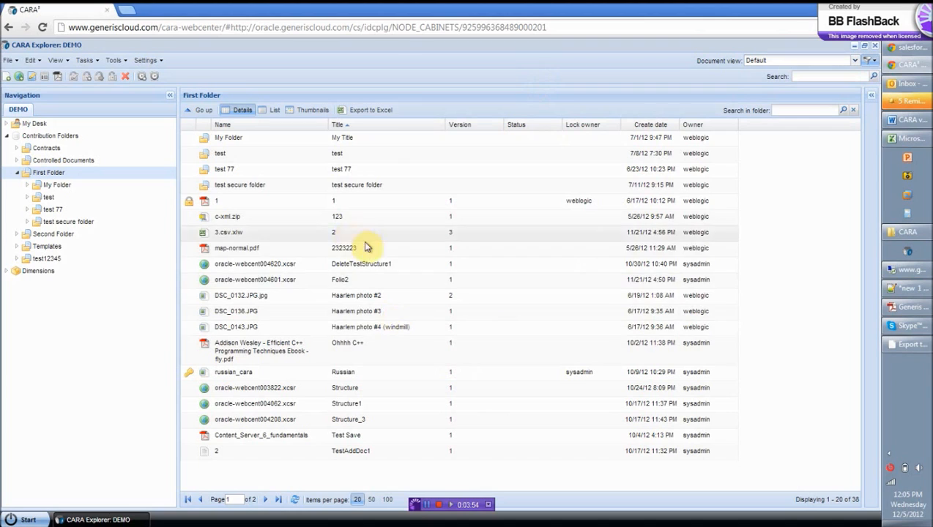
# - Show the actions available for map-normal.pdf without running any of them
pyautogui.rightClick(298, 250)
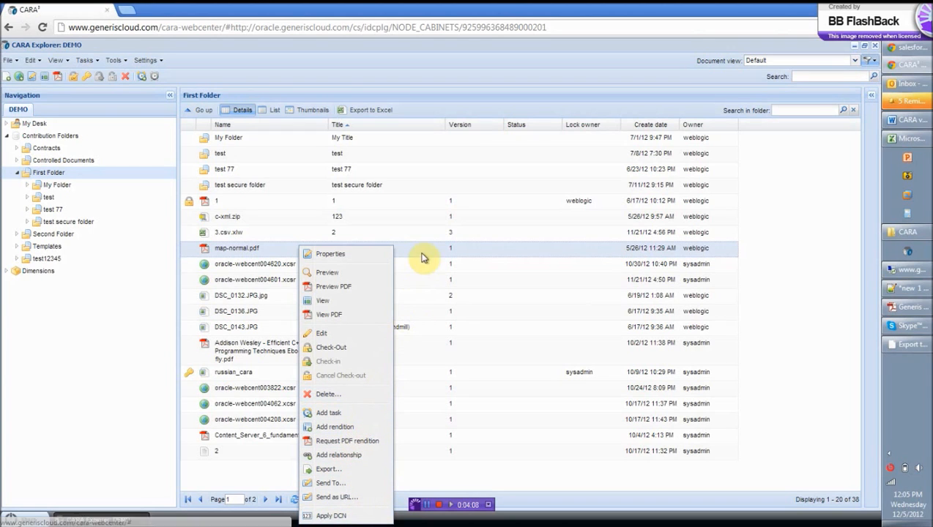
pyautogui.click(778, 227)
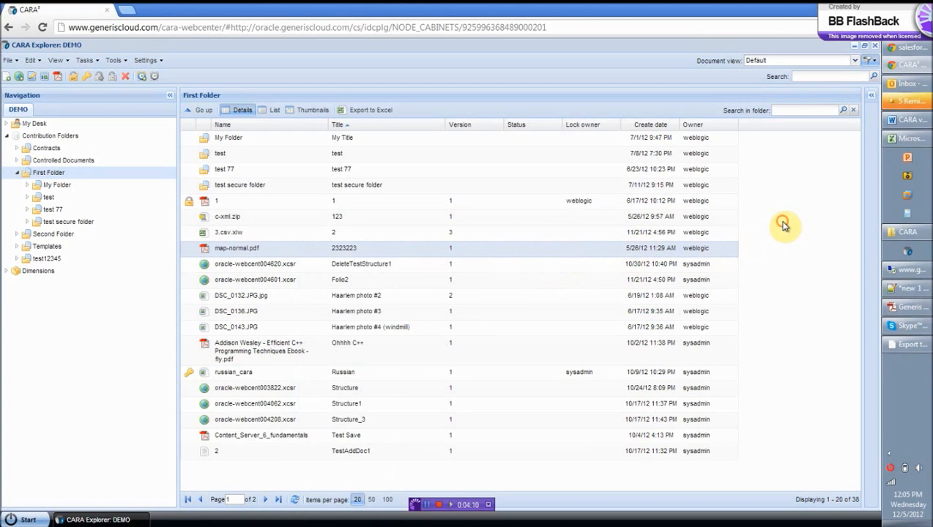
# - Expand the Widgets area and add the Properties, Locations and Versions widgets to it
pyautogui.click(870, 98)
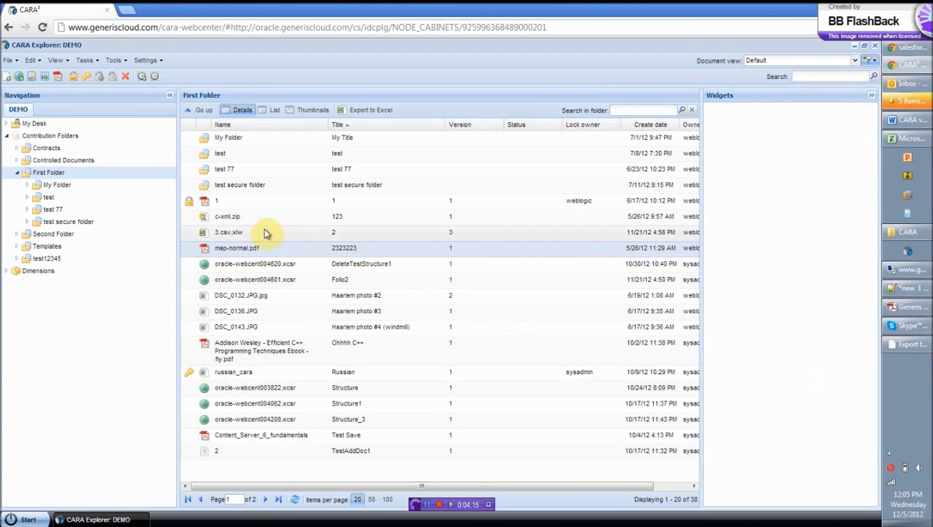
pyautogui.click(59, 63)
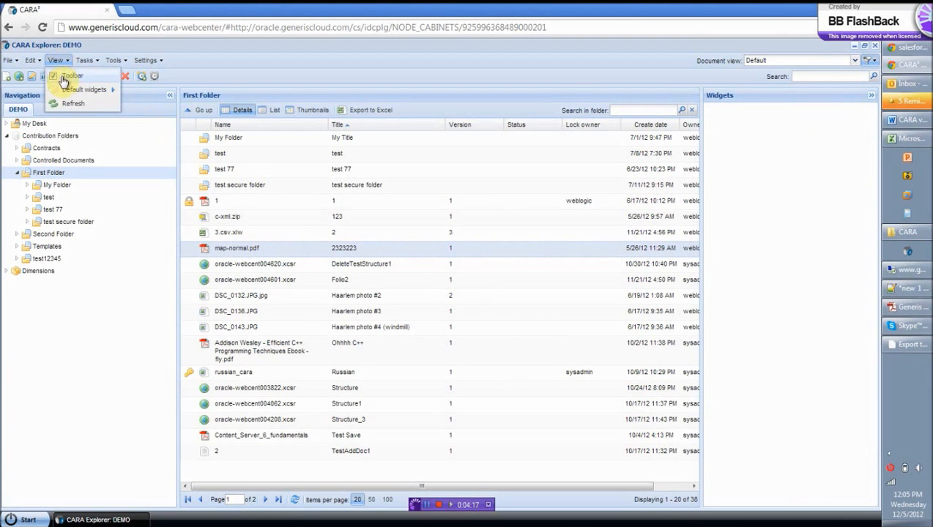
pyautogui.moveTo(68, 93)
pyautogui.click(126, 93)
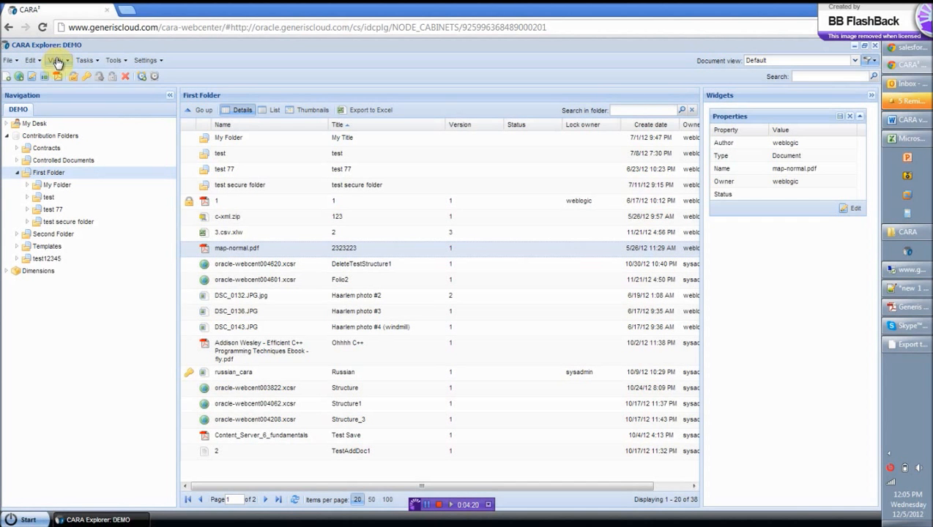
pyautogui.click(58, 63)
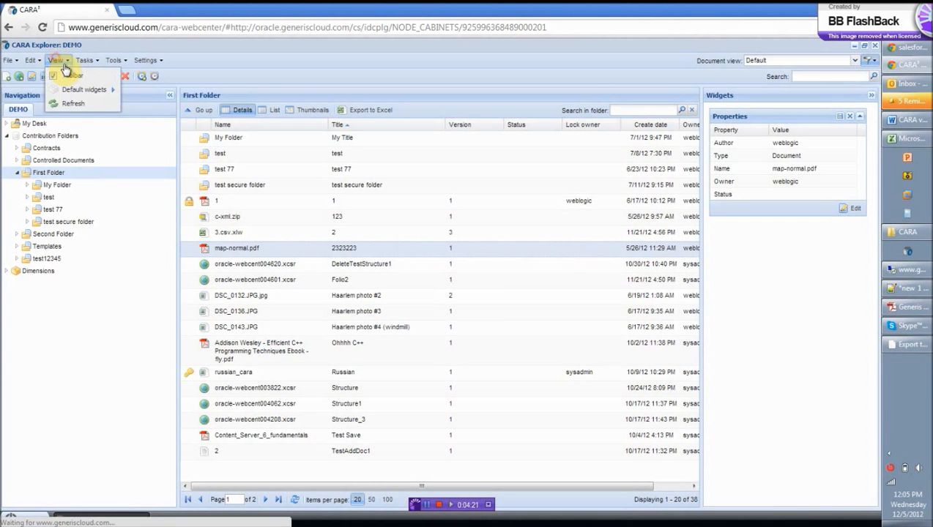
pyautogui.moveTo(80, 89)
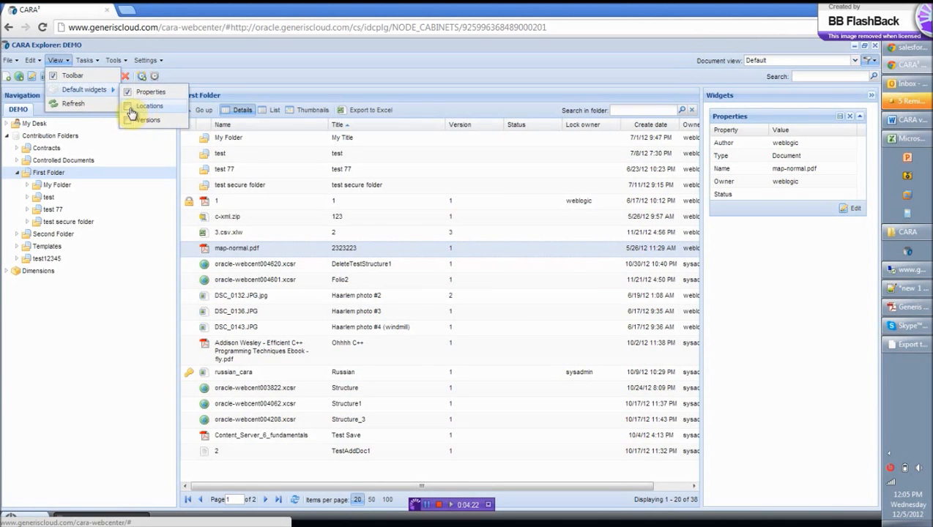
pyautogui.click(130, 107)
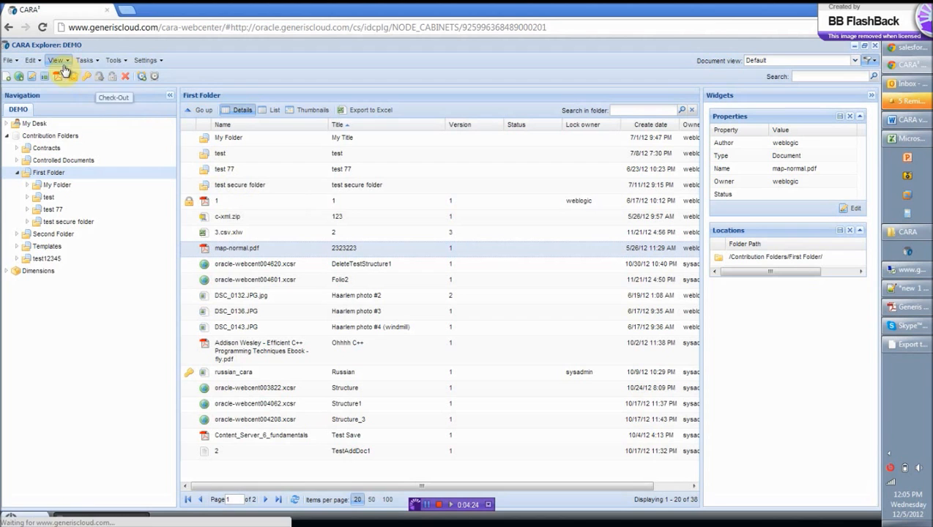
pyautogui.click(58, 60)
pyautogui.moveTo(76, 93)
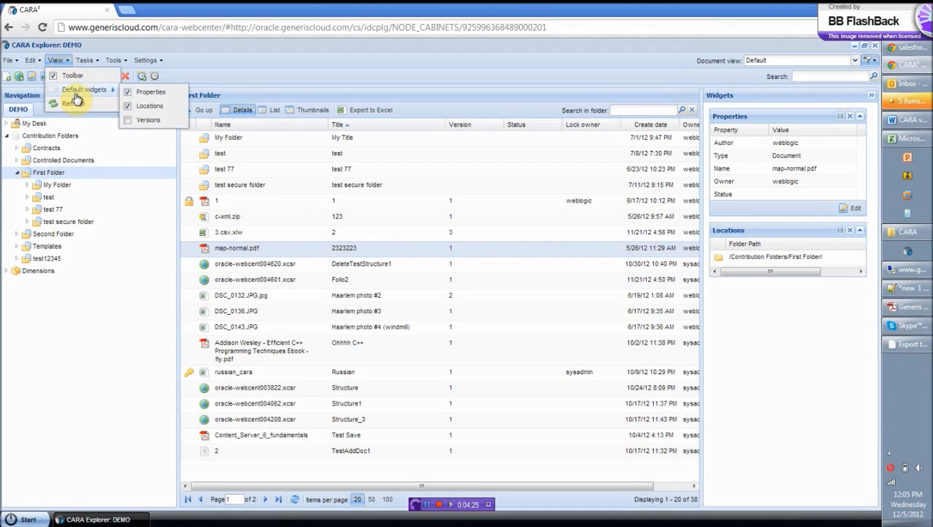
pyautogui.click(129, 120)
# - Inspect the widget details of several First Folder documents in turn, from oracle-webcent004620.xcsr to DSC_0143.JPG
pyautogui.click(384, 265)
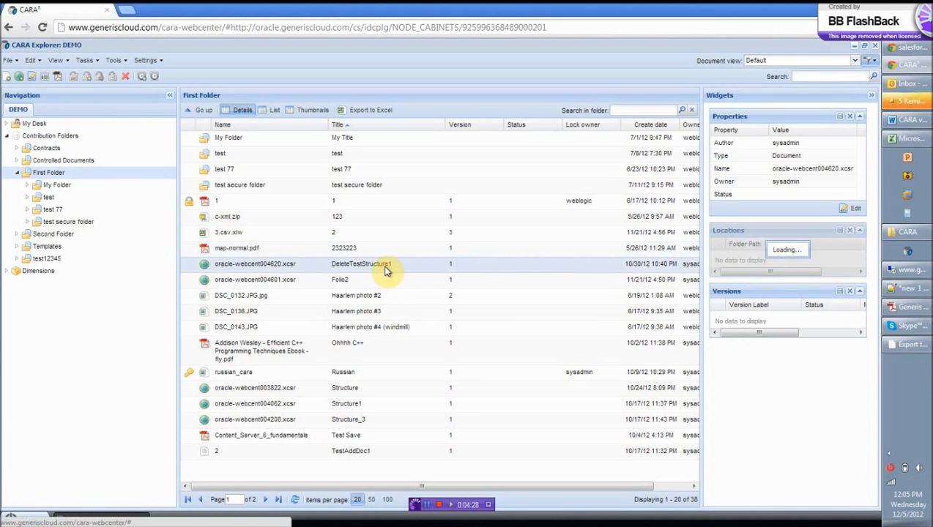
pyautogui.click(390, 311)
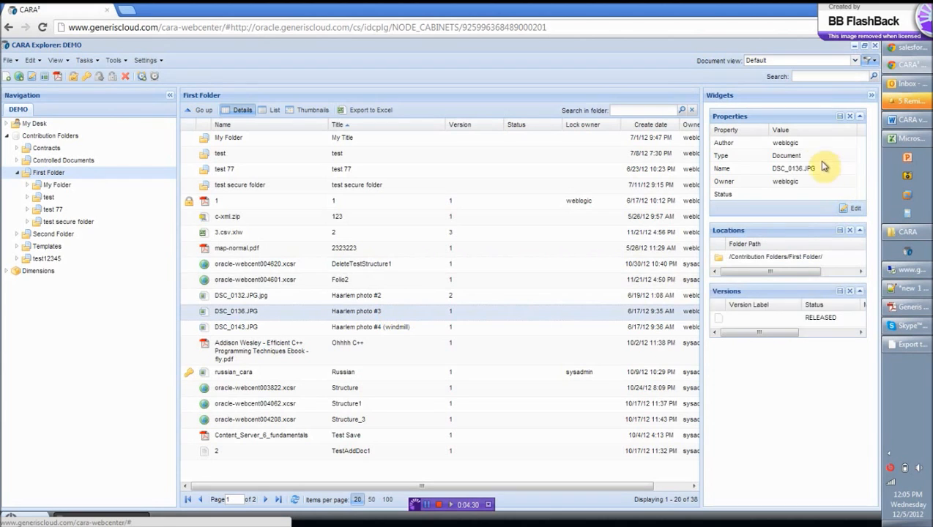
pyautogui.click(387, 336)
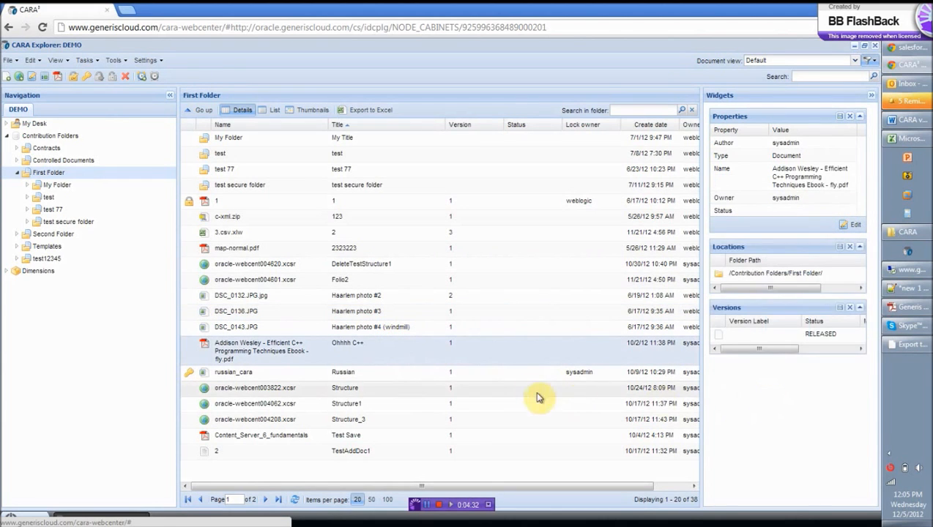
pyautogui.click(407, 405)
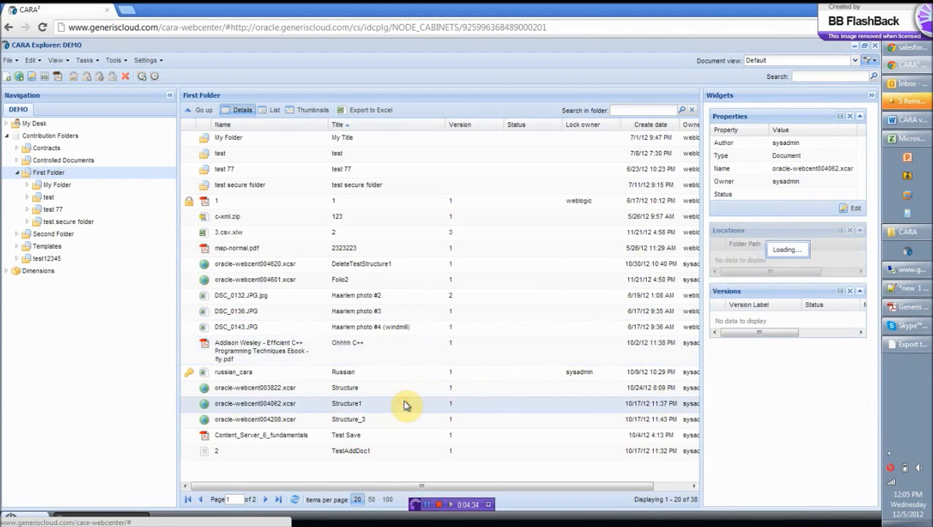
pyautogui.click(397, 331)
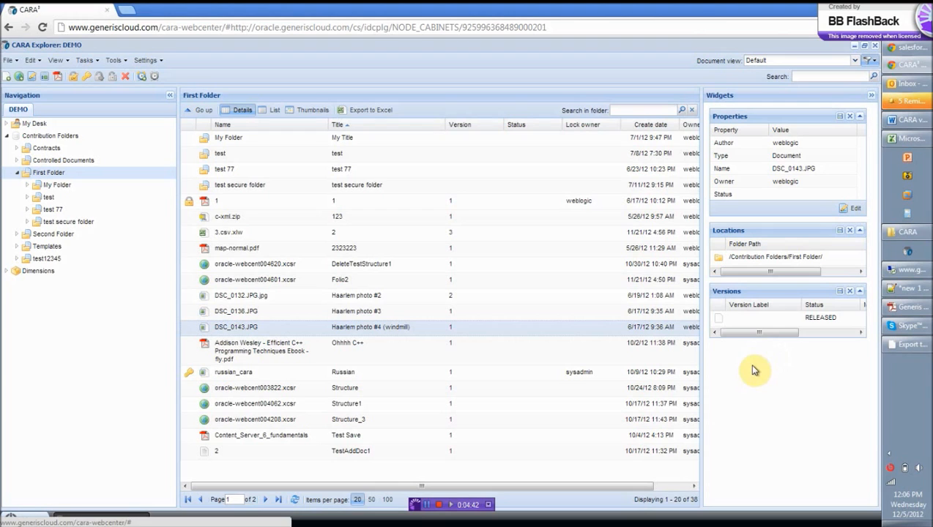
# - Move the Versions widget above Properties, and collapse and re-expand the Properties widget
pyautogui.moveTo(812, 290); pyautogui.dragTo(802, 113)
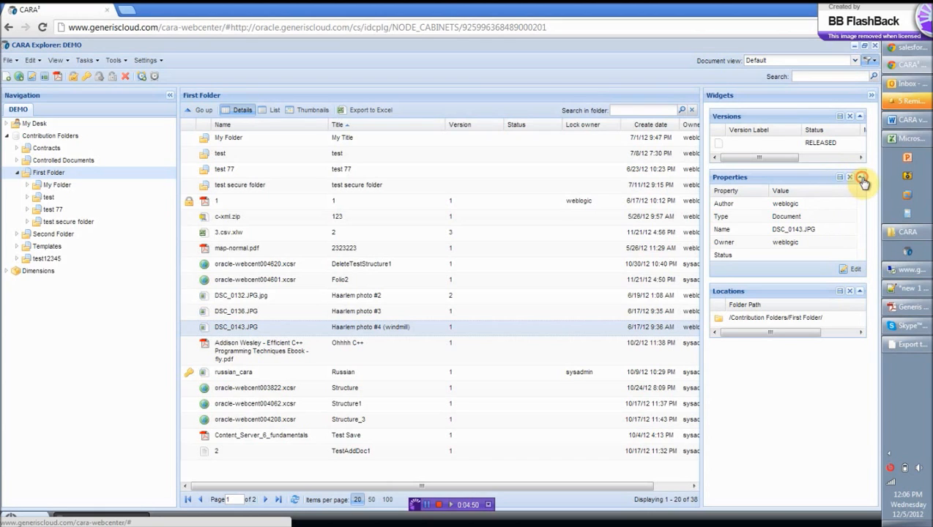
pyautogui.click(858, 178)
pyautogui.click(858, 178)
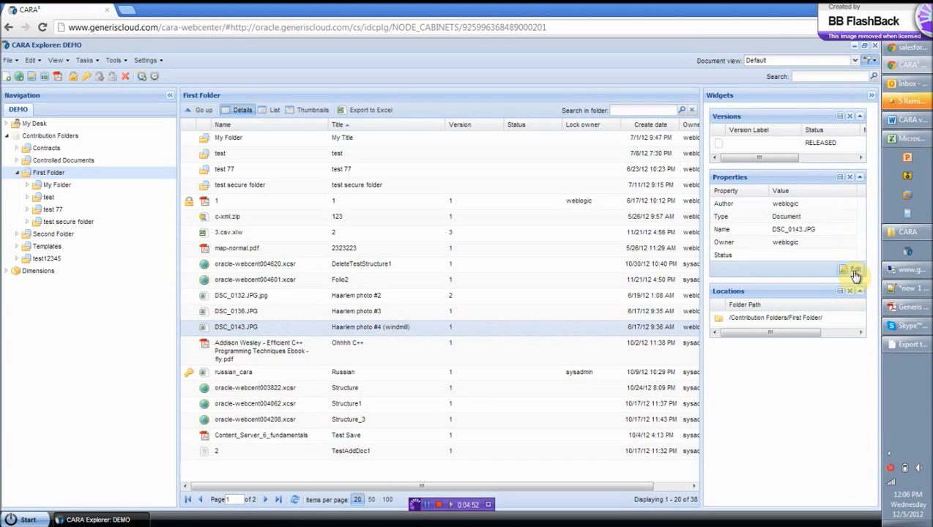
# - Show the actions available for the folder path in Locations and the list of default widgets, without running or changing any
pyautogui.rightClick(780, 319)
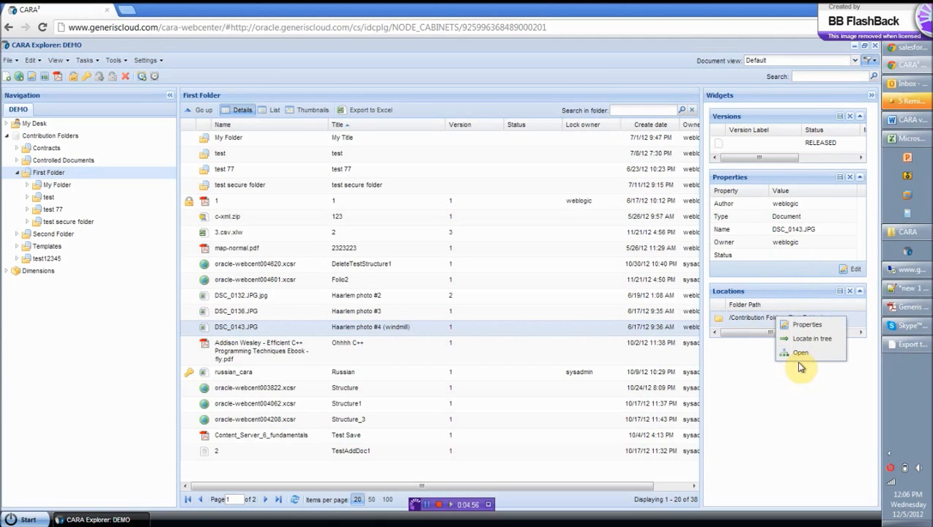
pyautogui.click(829, 395)
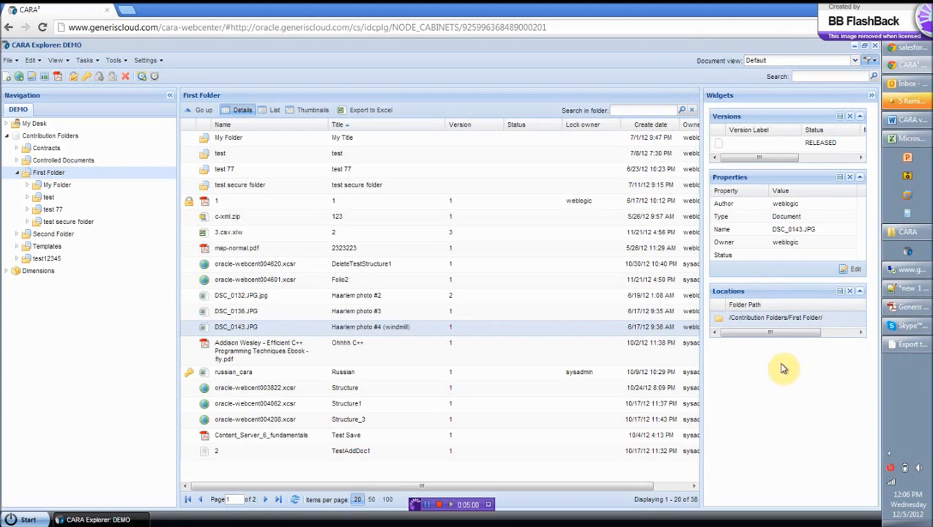
pyautogui.click(56, 62)
pyautogui.moveTo(76, 93)
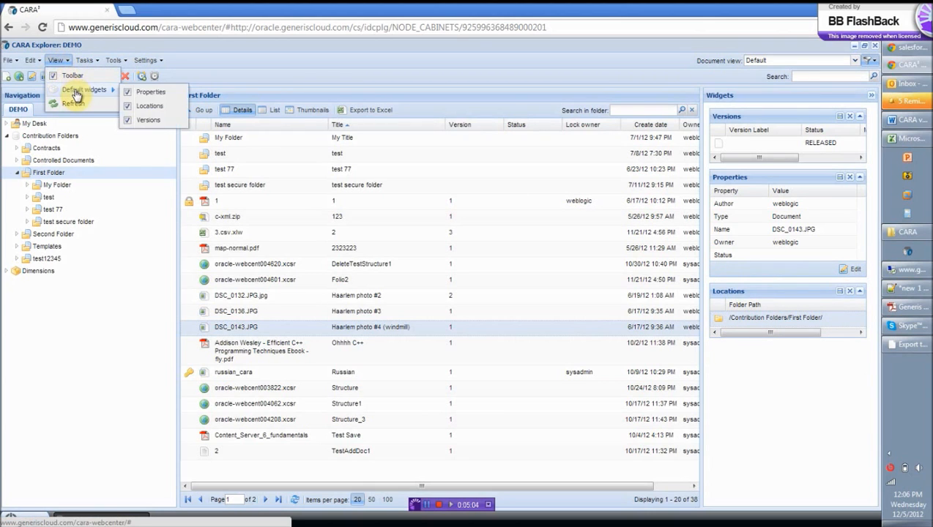
pyautogui.click(251, 48)
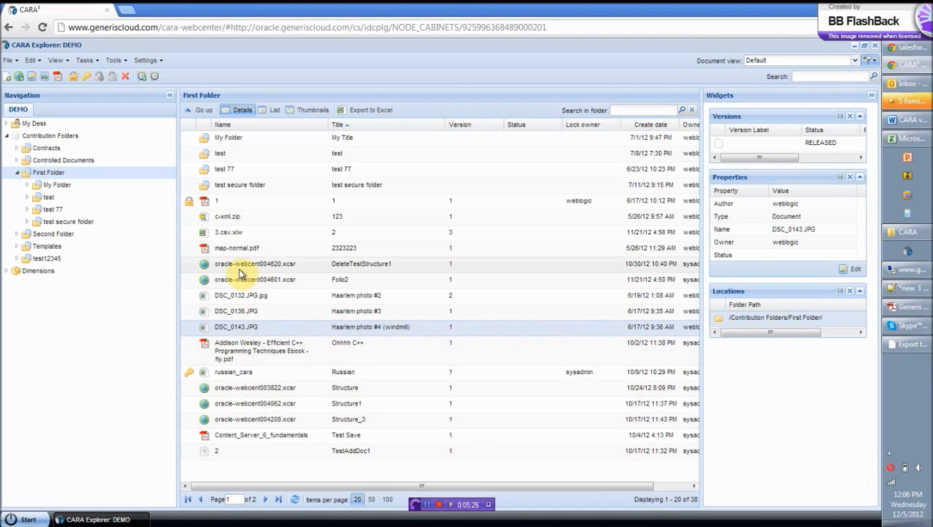
# - Collapse the Widgets area and Contribution Folders, and open Checked-out documents under My Desk
pyautogui.click(872, 97)
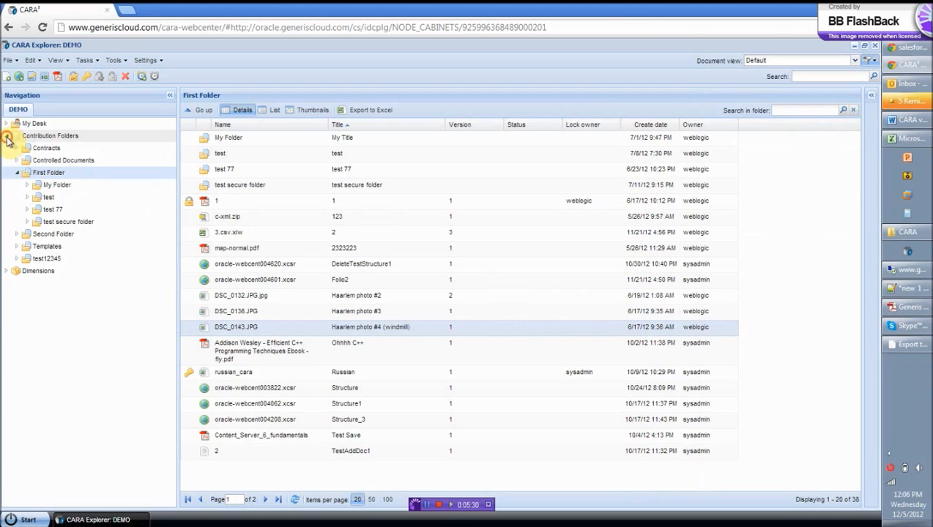
pyautogui.click(8, 137)
pyautogui.click(7, 124)
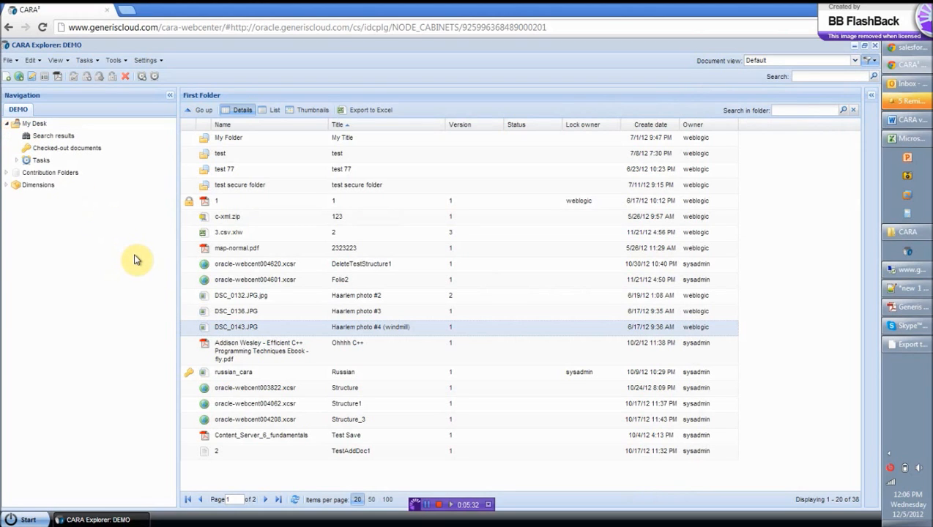
pyautogui.click(65, 149)
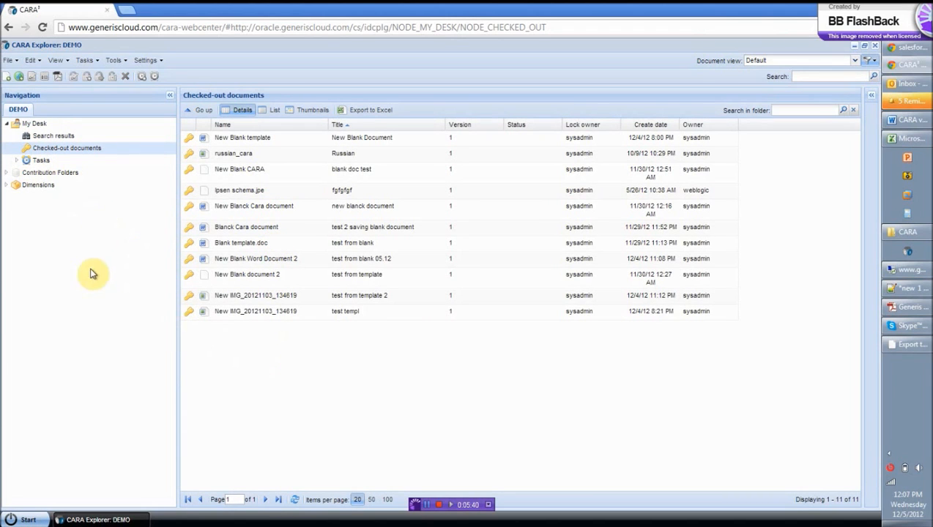
# - Configure Dimensions with Security group as Level 1 and Author as Level 2, and save the configuration
pyautogui.rightClick(43, 186)
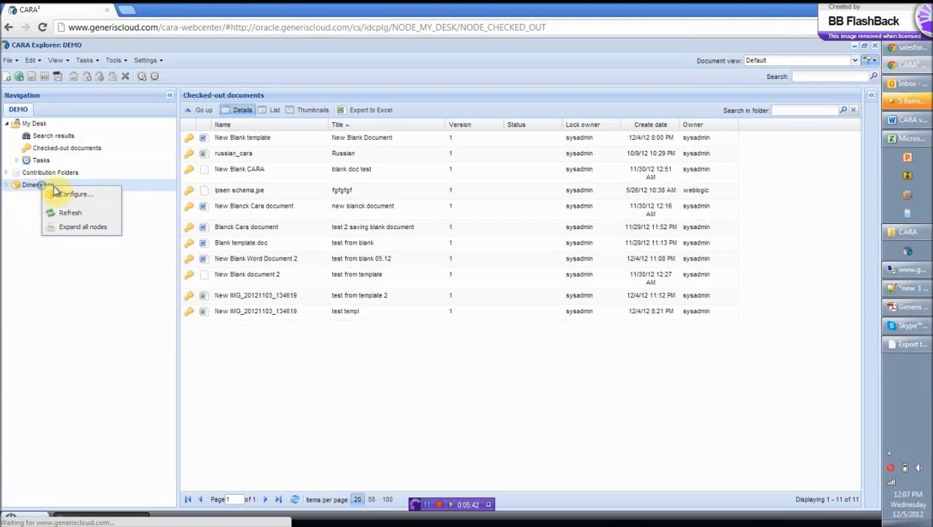
pyautogui.click(75, 195)
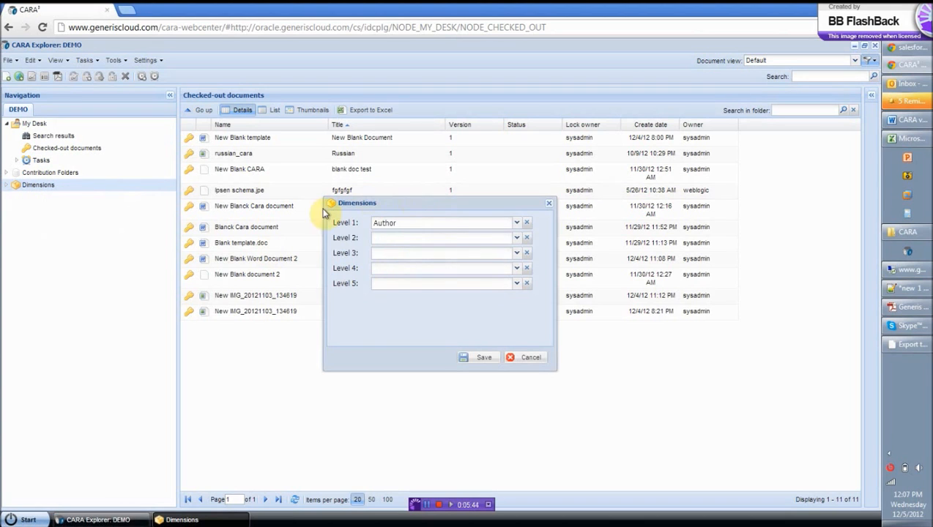
pyautogui.click(517, 224)
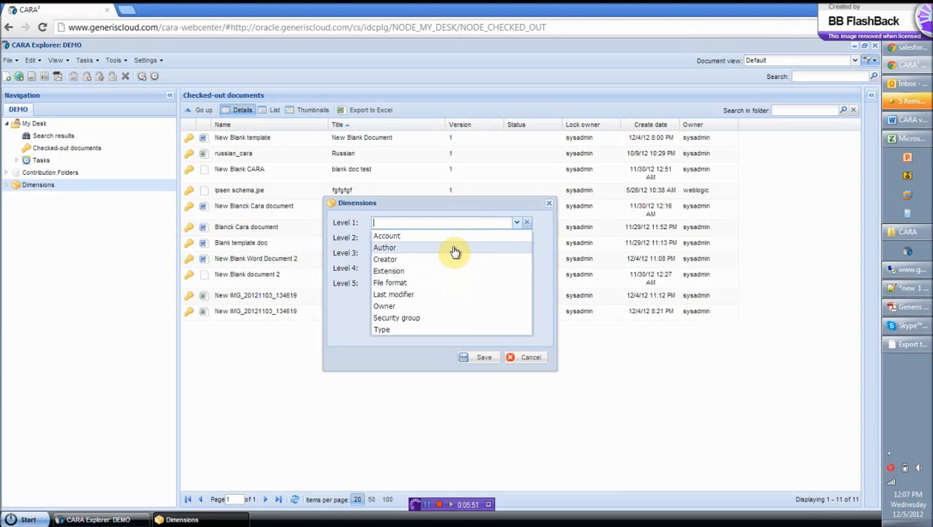
pyautogui.click(450, 322)
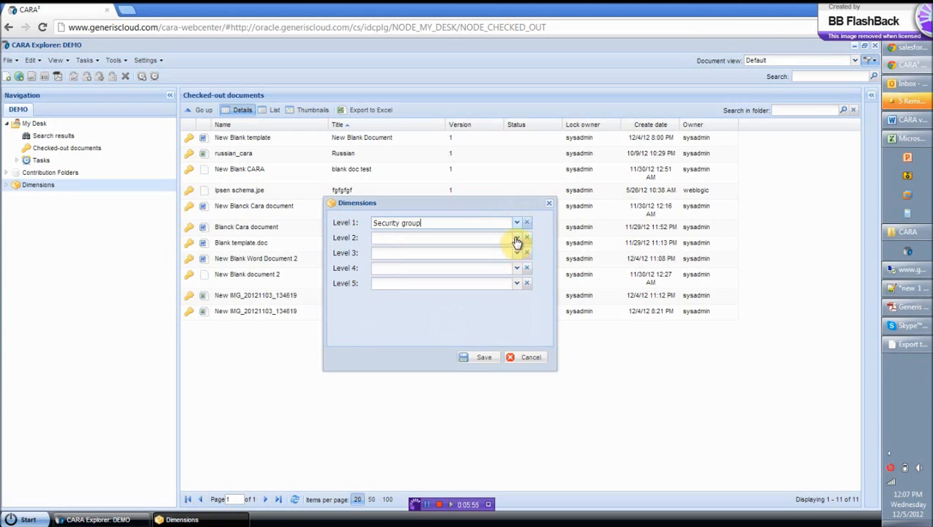
pyautogui.click(516, 237)
pyautogui.click(457, 265)
pyautogui.click(485, 356)
# - Expand the Secure and Public dimensions, browse the documents of several authors under Public, and list all Public documents
pyautogui.click(17, 210)
pyautogui.click(17, 197)
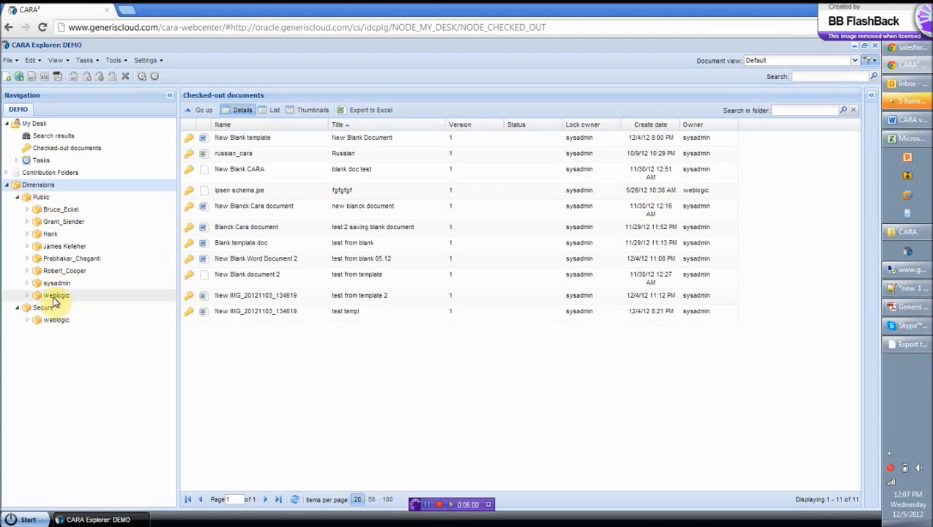
pyautogui.click(61, 272)
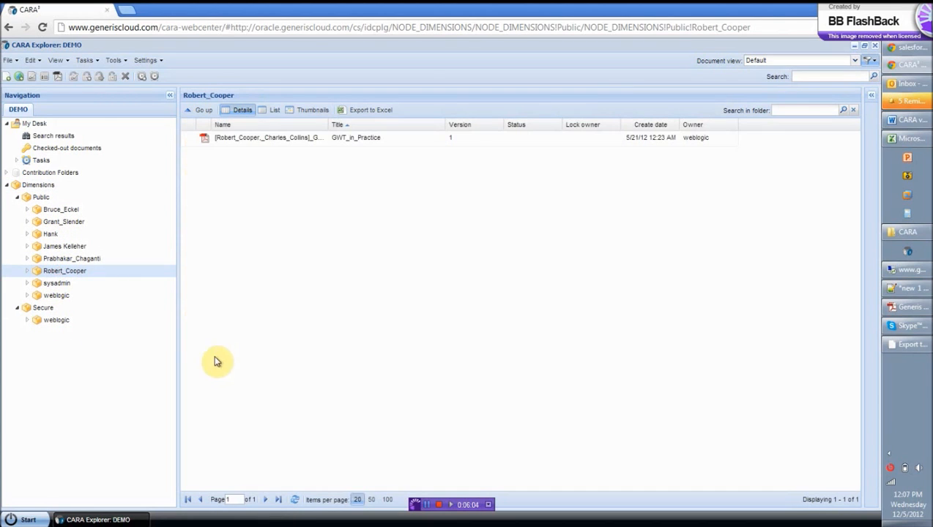
pyautogui.click(66, 258)
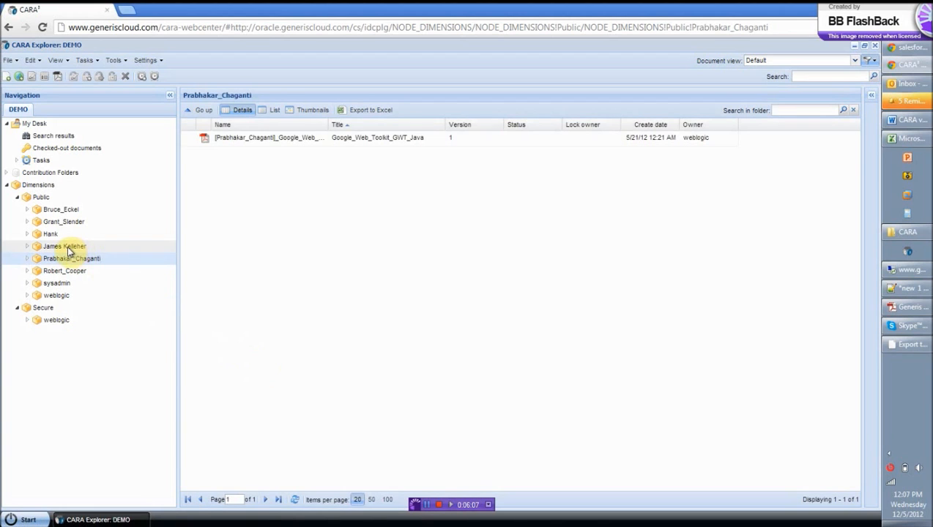
pyautogui.click(67, 248)
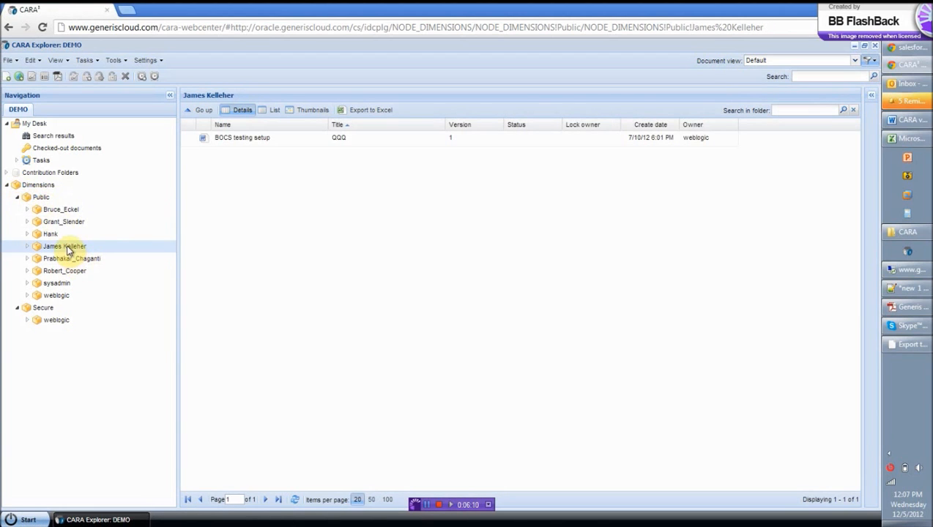
pyautogui.click(58, 222)
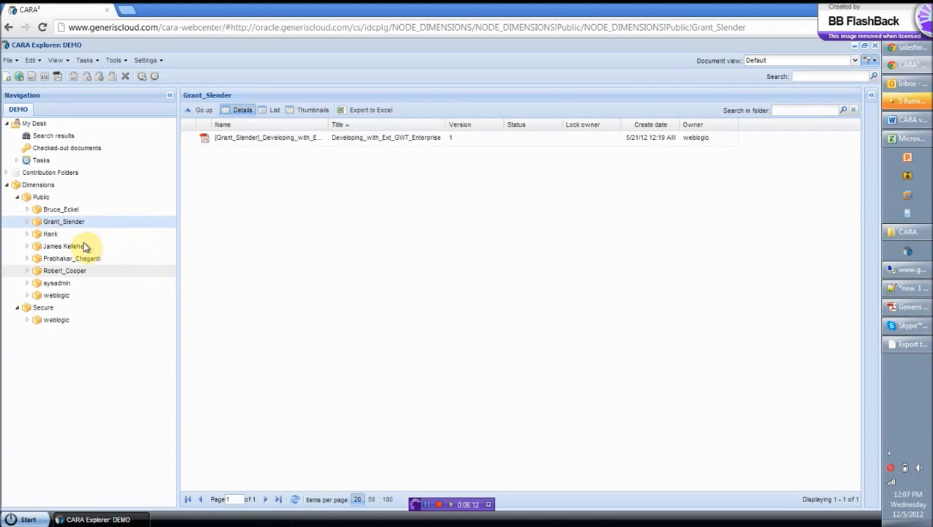
pyautogui.click(85, 247)
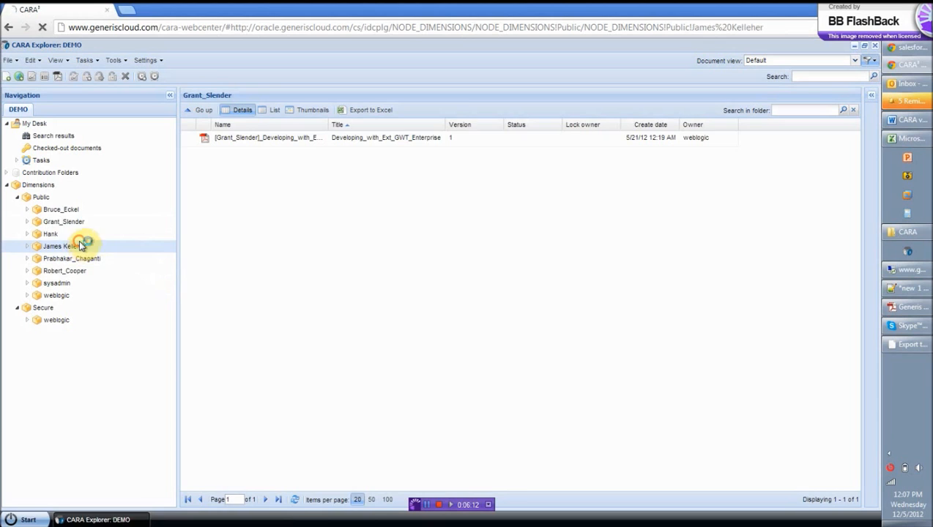
pyautogui.click(40, 197)
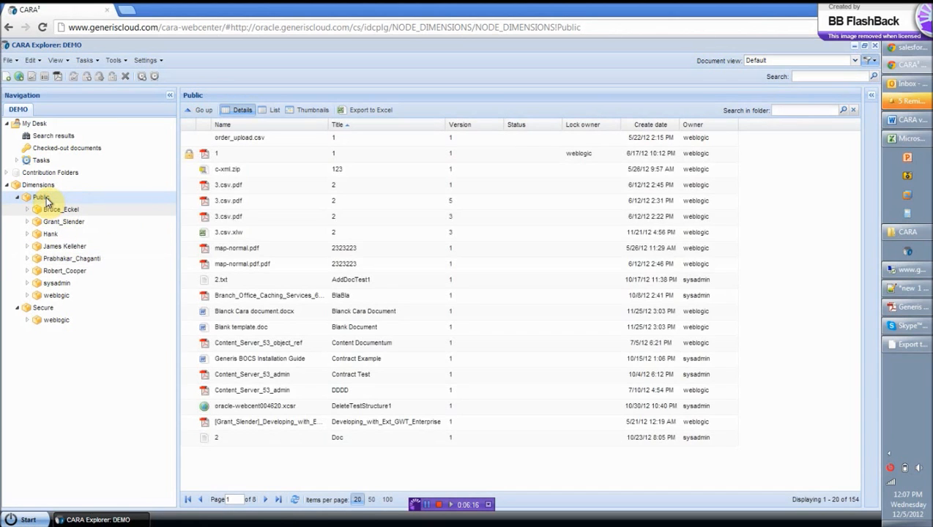
pyautogui.click(46, 198)
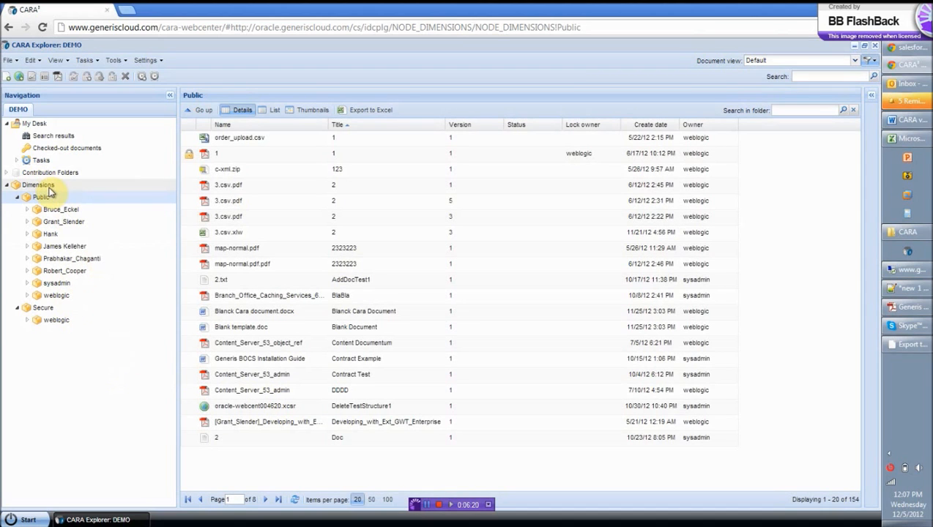
# - Reconfigure Dimensions with File format as Level 1, Security group as Level 2 and Type as Level 3, and save
pyautogui.rightClick(42, 184)
pyautogui.click(82, 194)
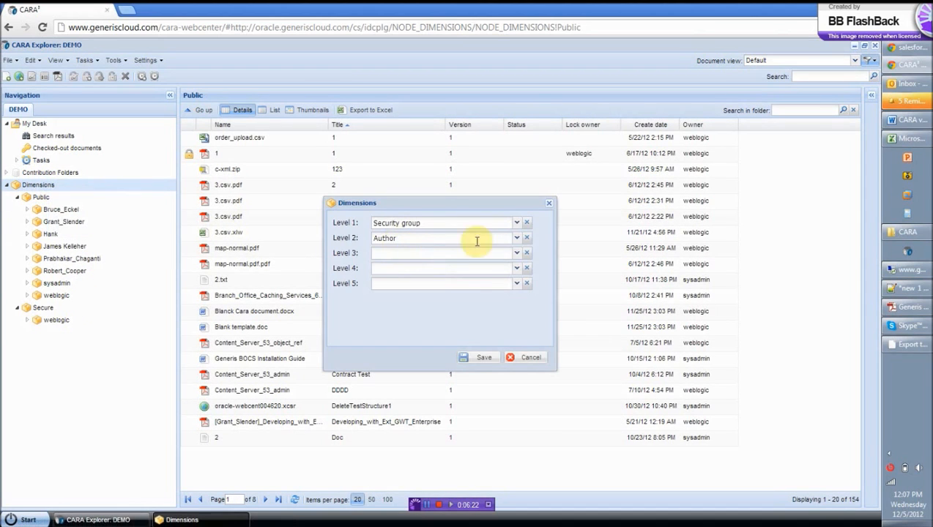
pyautogui.click(526, 223)
pyautogui.click(516, 223)
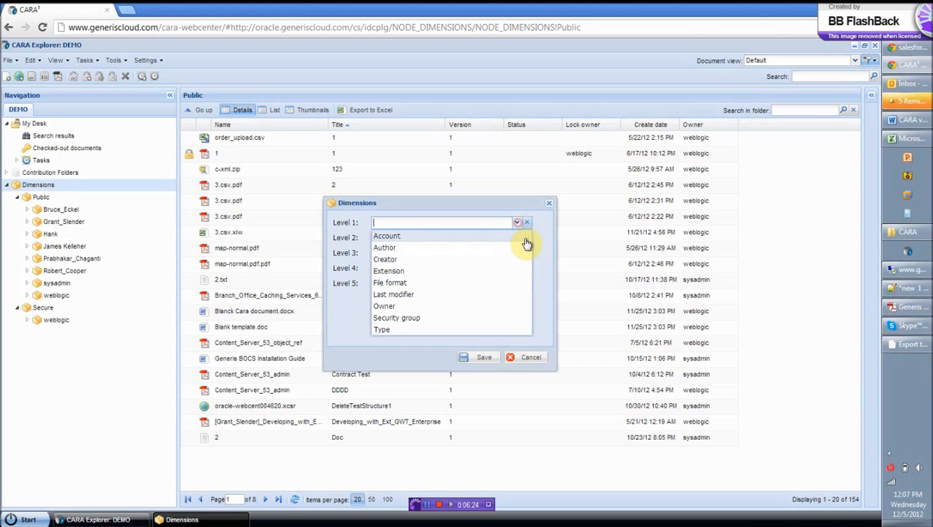
pyautogui.click(462, 284)
pyautogui.click(526, 238)
pyautogui.click(516, 238)
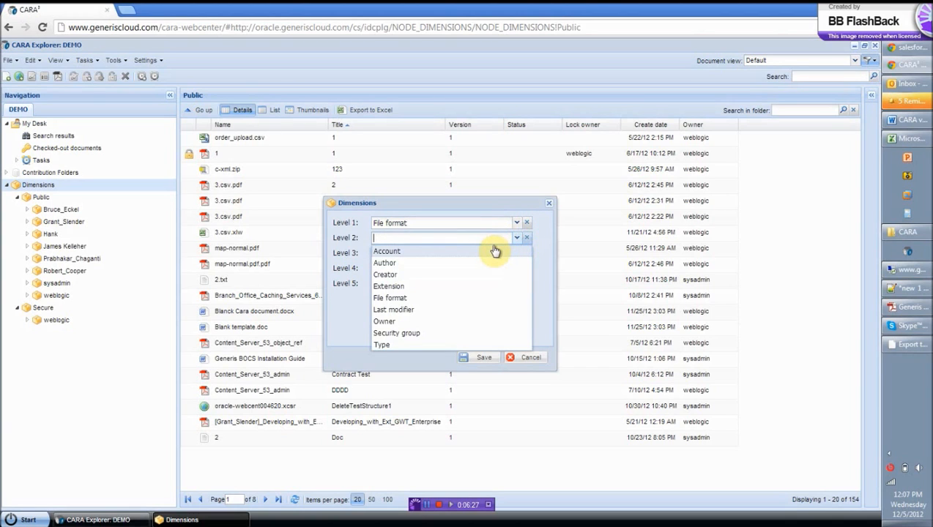
pyautogui.click(406, 333)
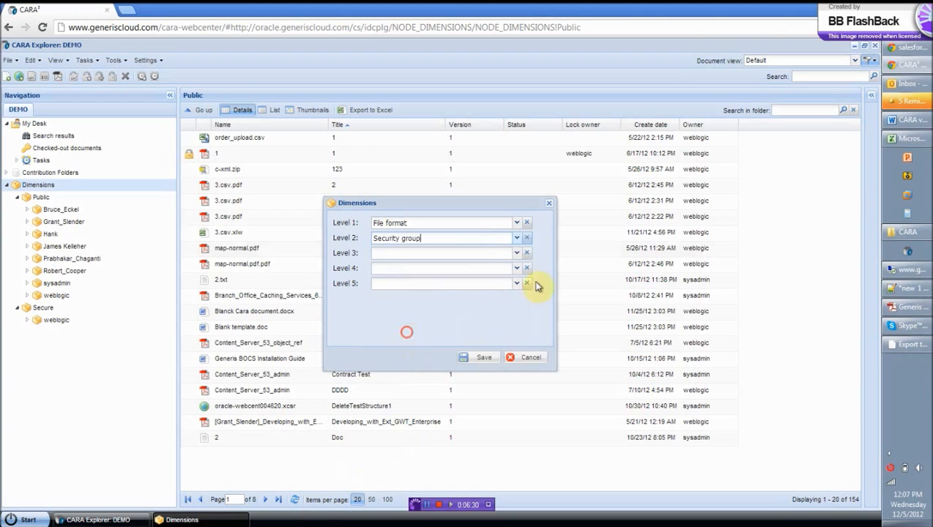
pyautogui.click(516, 254)
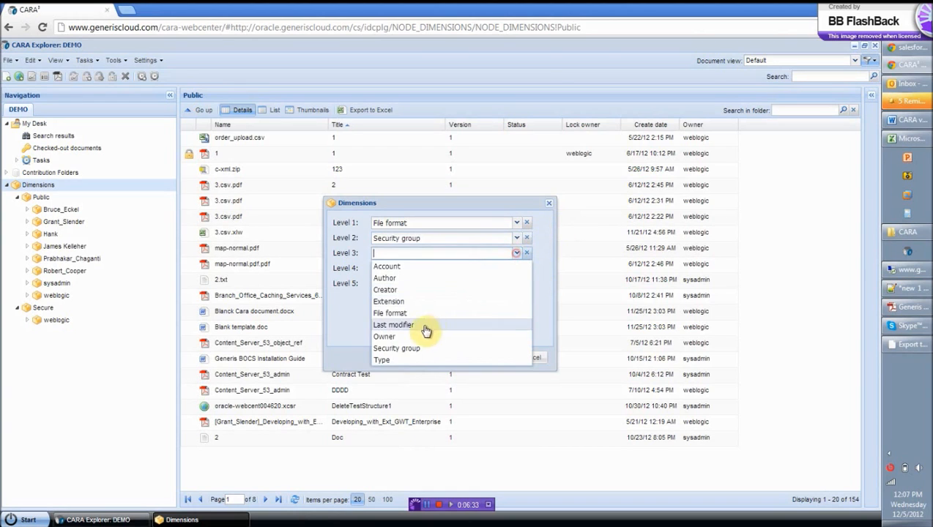
pyautogui.click(413, 360)
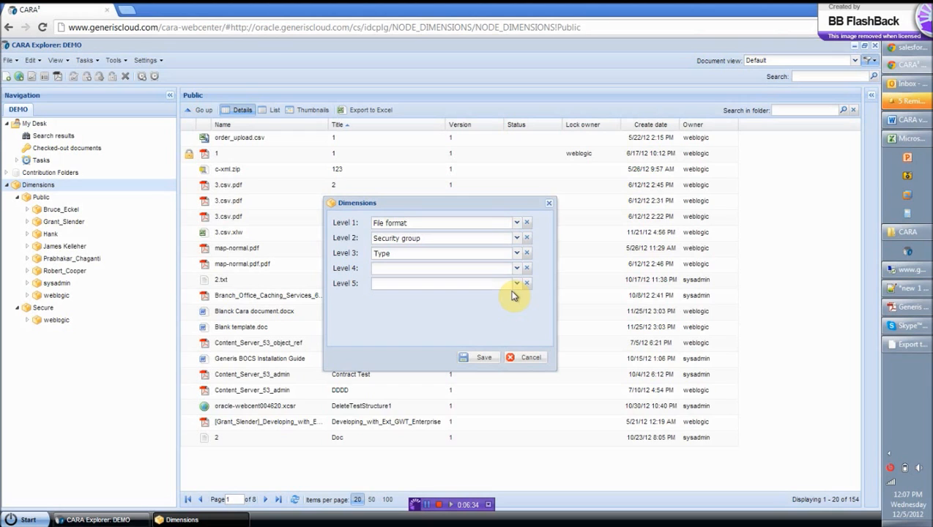
pyautogui.click(481, 358)
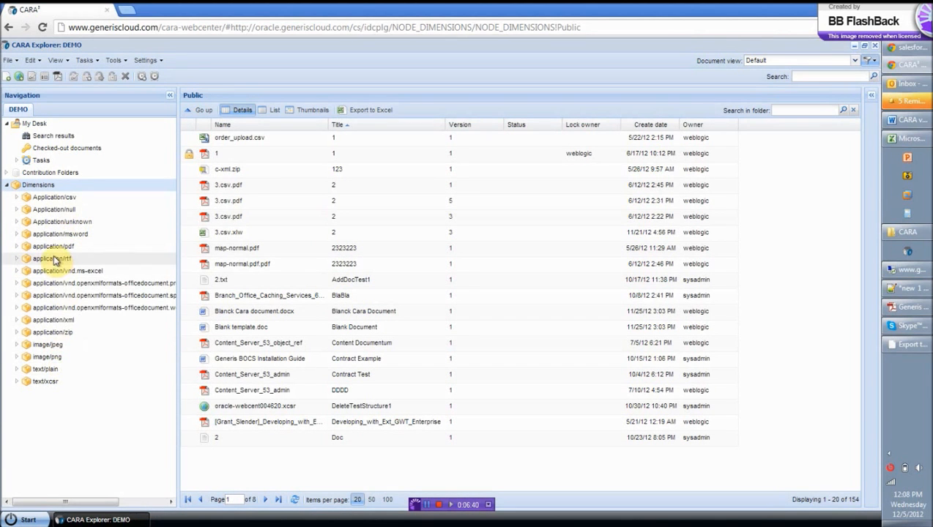
# - Expand application/msword and its Public group under Dimensions, and view the documents under Application and Document
pyautogui.click(16, 235)
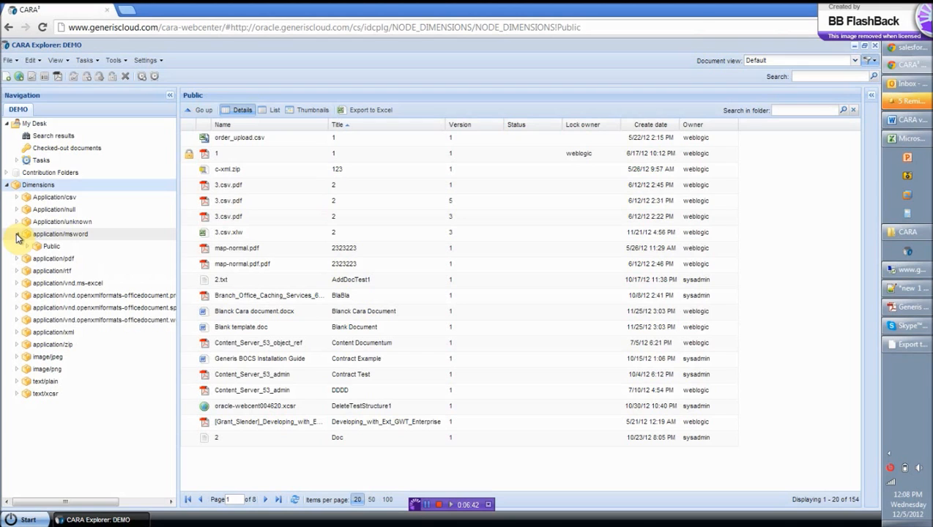
pyautogui.click(27, 247)
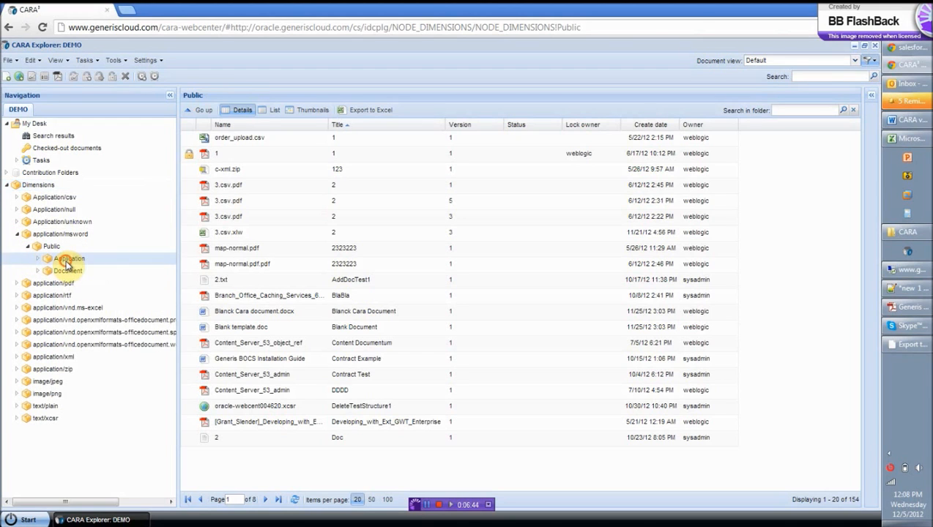
pyautogui.click(68, 259)
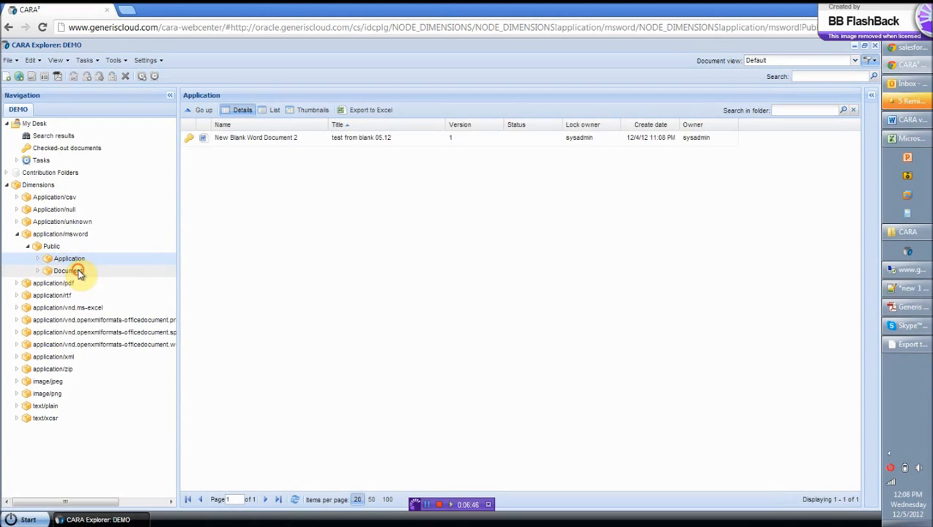
pyautogui.click(69, 271)
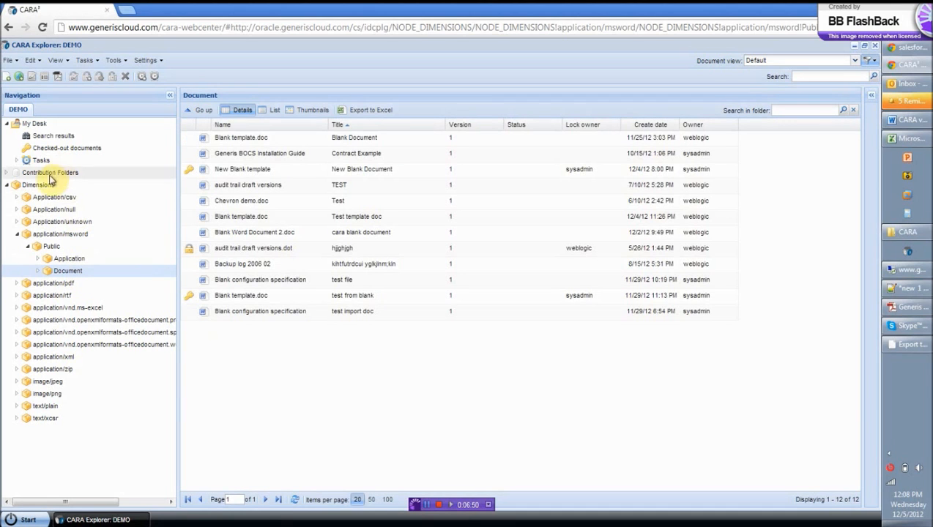
# - Collapse Dimensions and run a quick search of the repository for "test"
pyautogui.click(7, 185)
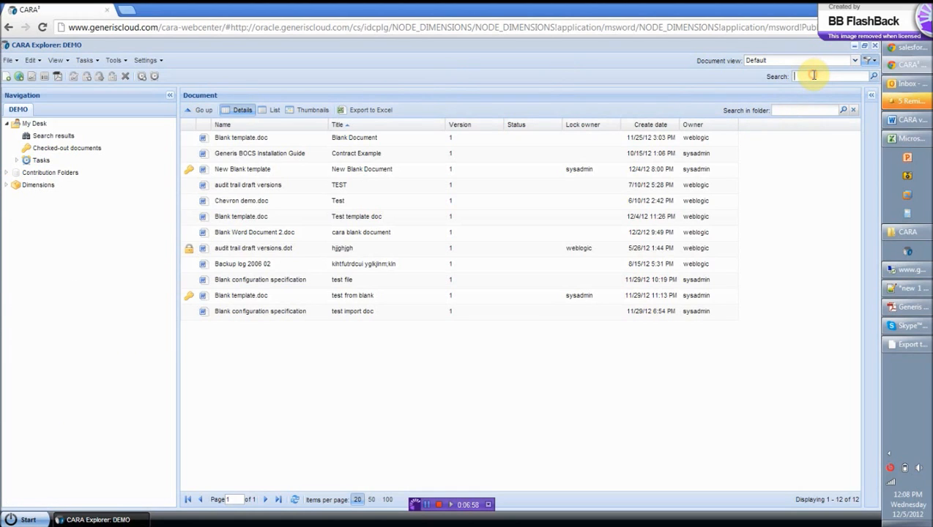
pyautogui.press('Return')
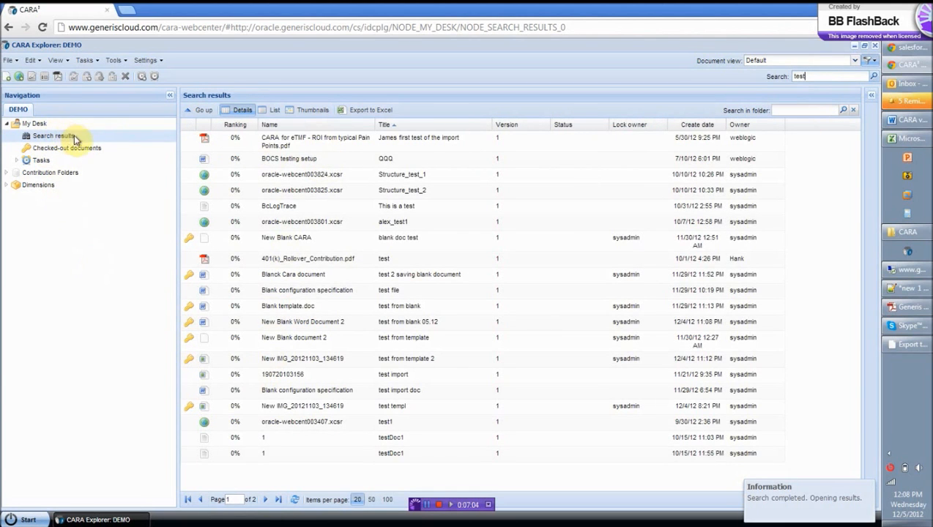
# - Set up an advanced search for type Document with an Author contains criterion, and add a second And criterion row
pyautogui.click(115, 62)
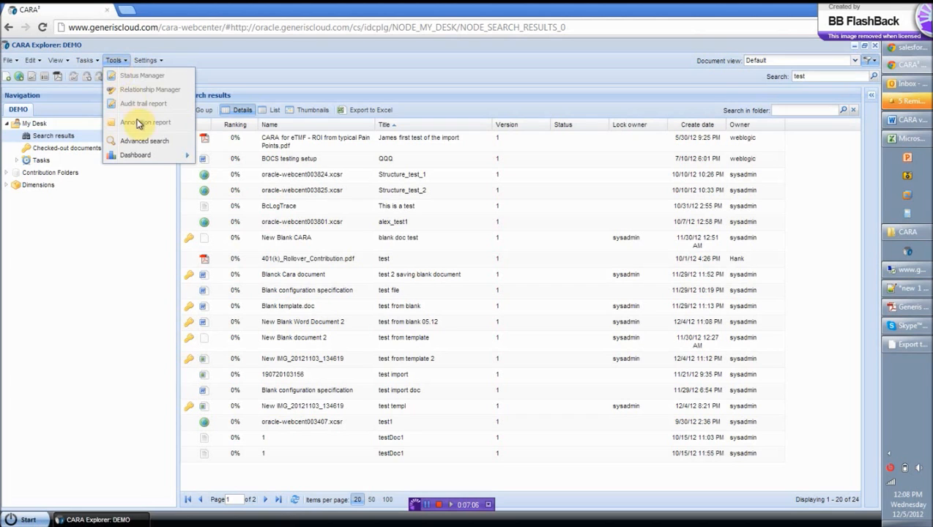
pyautogui.click(144, 142)
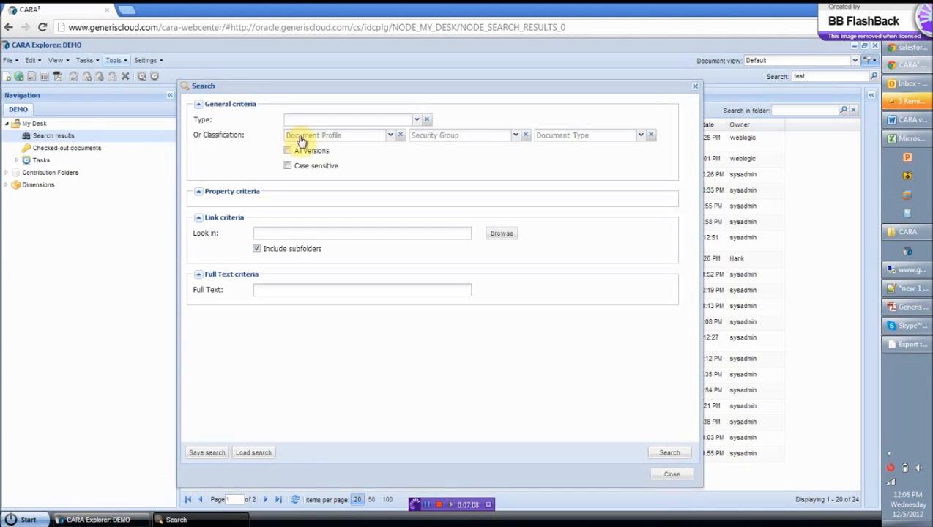
pyautogui.click(400, 124)
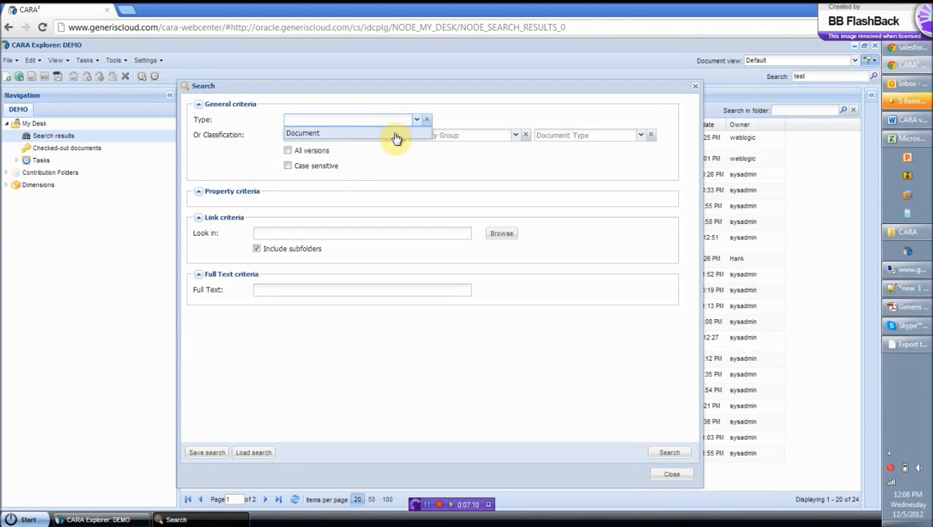
pyautogui.click(394, 134)
pyautogui.click(336, 208)
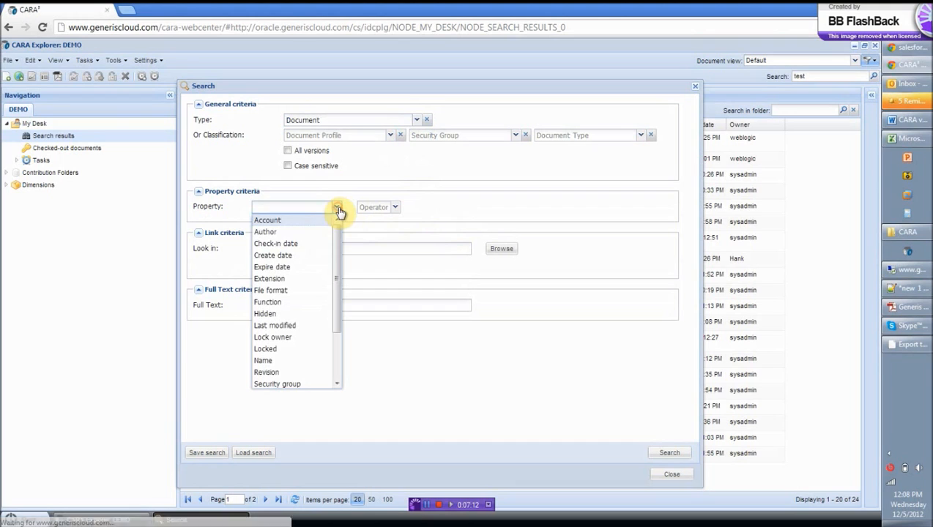
pyautogui.click(306, 233)
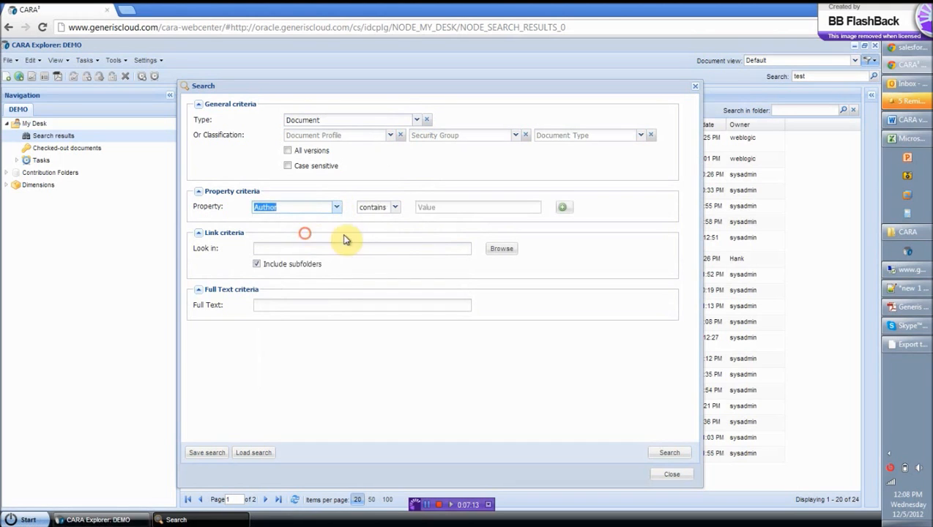
pyautogui.click(463, 208)
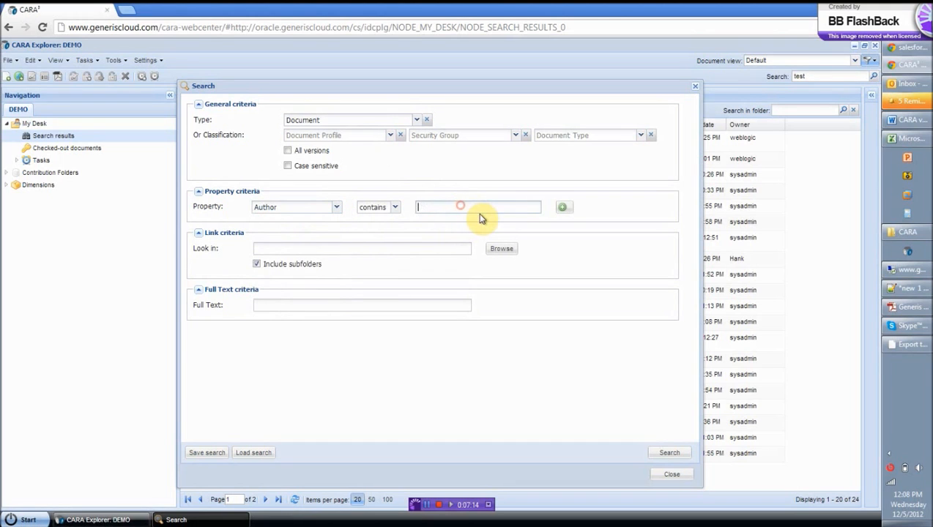
pyautogui.click(562, 207)
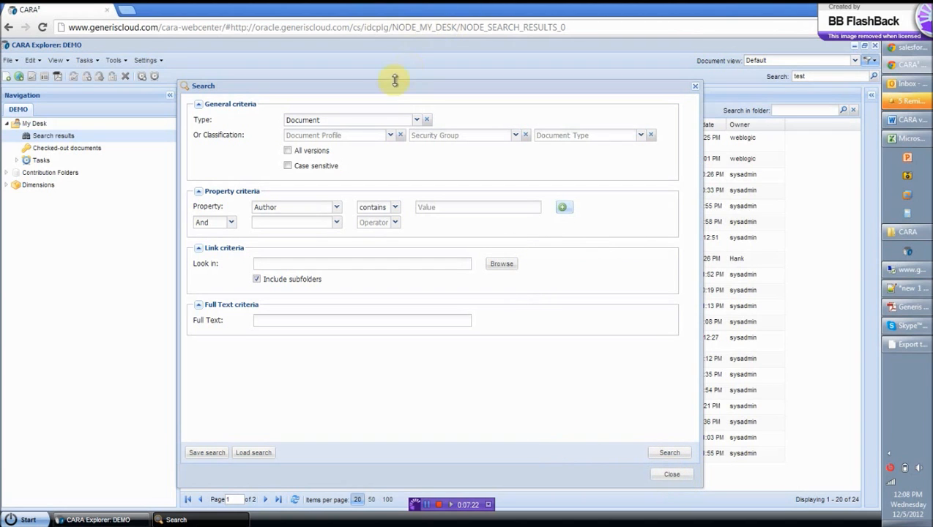
# - Arrange the restored explorer window and the advanced search window side by side
pyautogui.moveTo(388, 88); pyautogui.dragTo(552, 81)
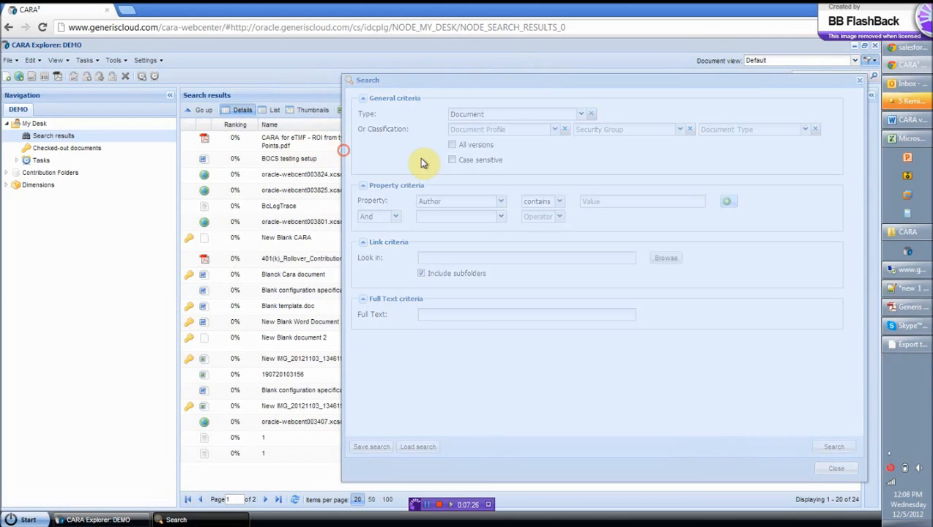
pyautogui.click(497, 170)
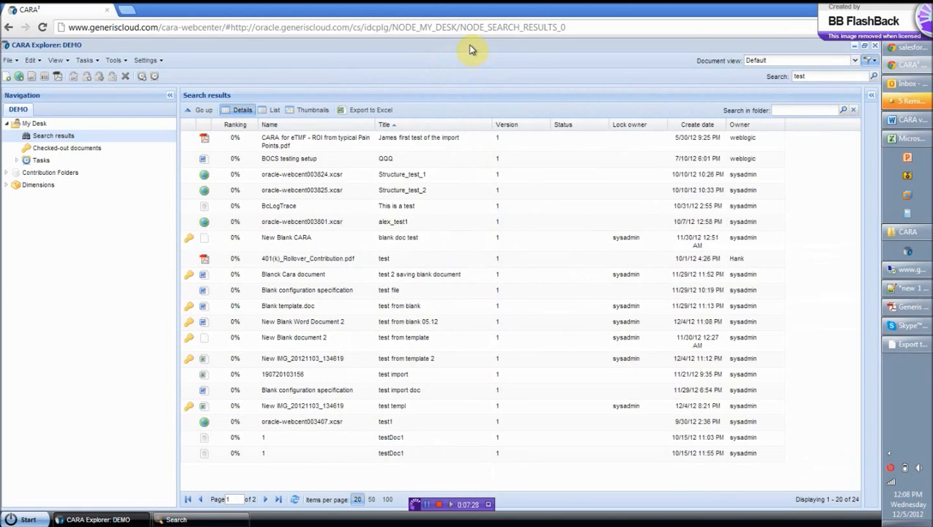
pyautogui.doubleClick(470, 45)
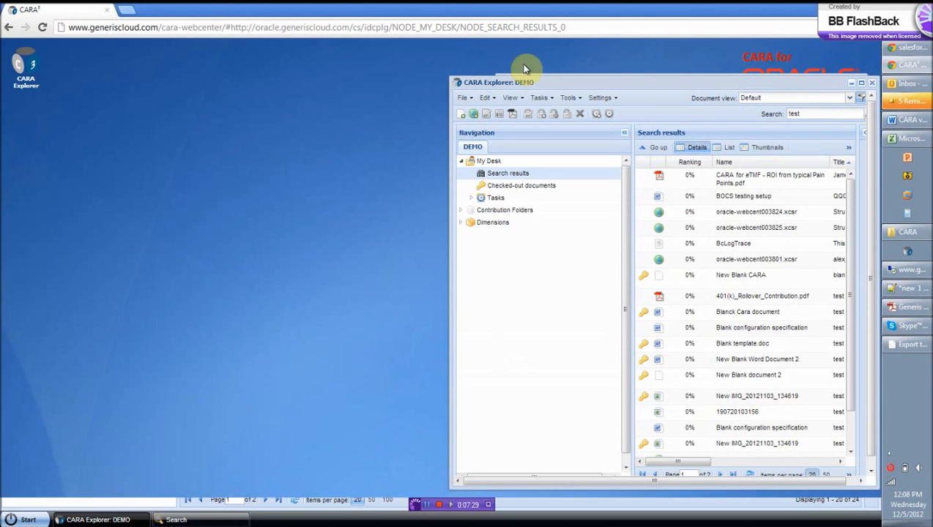
pyautogui.moveTo(645, 84); pyautogui.dragTo(229, 80)
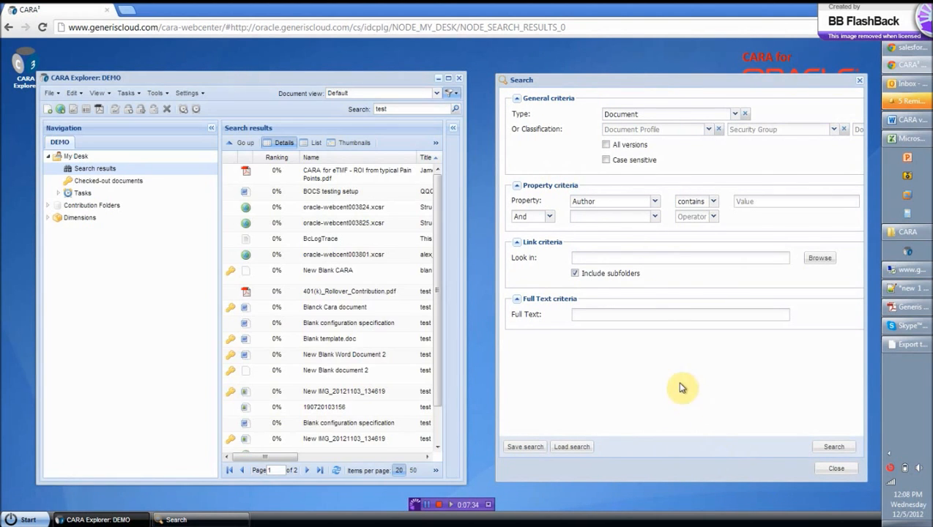
# - Run the advanced search with the author's first name as the Author value and open the results
pyautogui.click(748, 201)
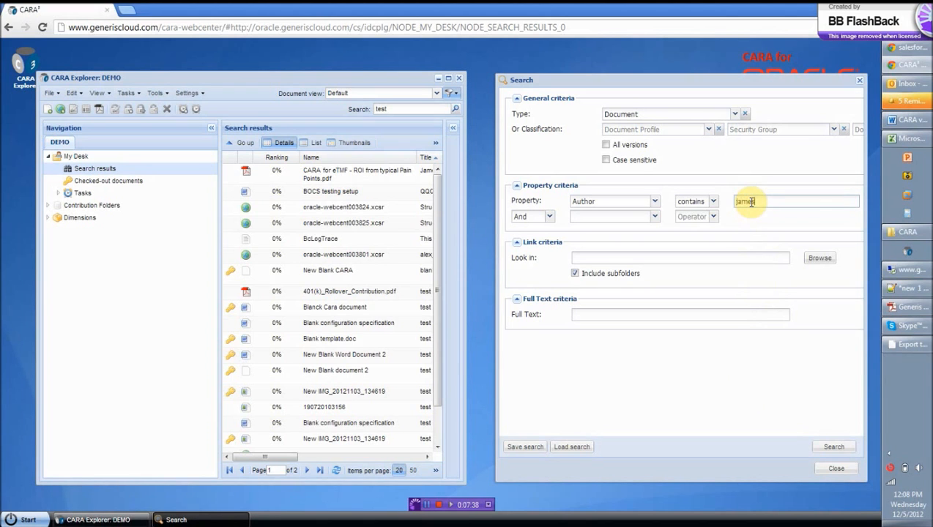
pyautogui.click(844, 449)
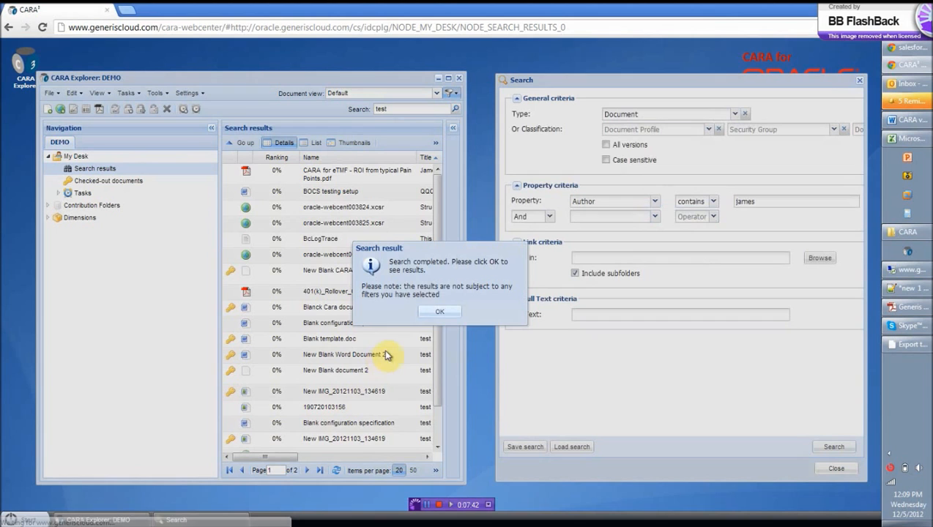
pyautogui.click(439, 312)
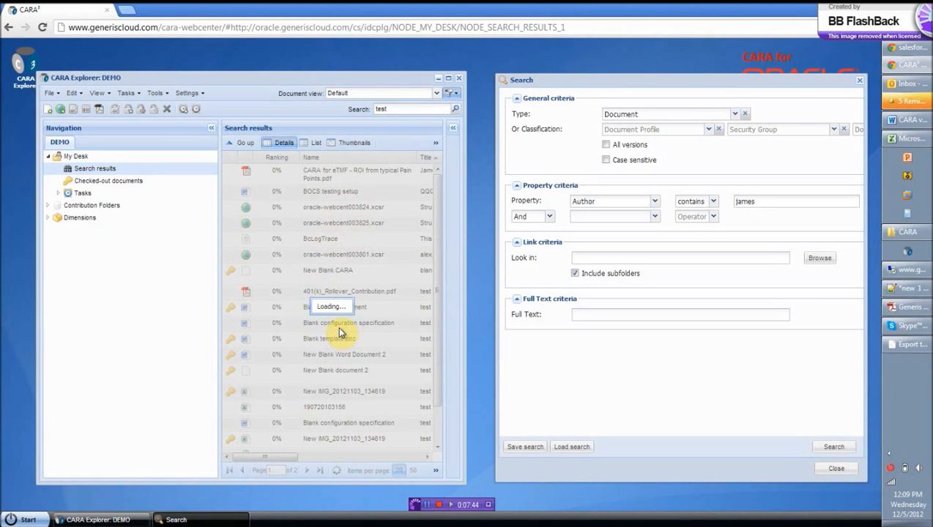
# - Shorten the Author value to the name without its first letter, rerun the search and open the results
pyautogui.moveTo(761, 201); pyautogui.dragTo(707, 200)
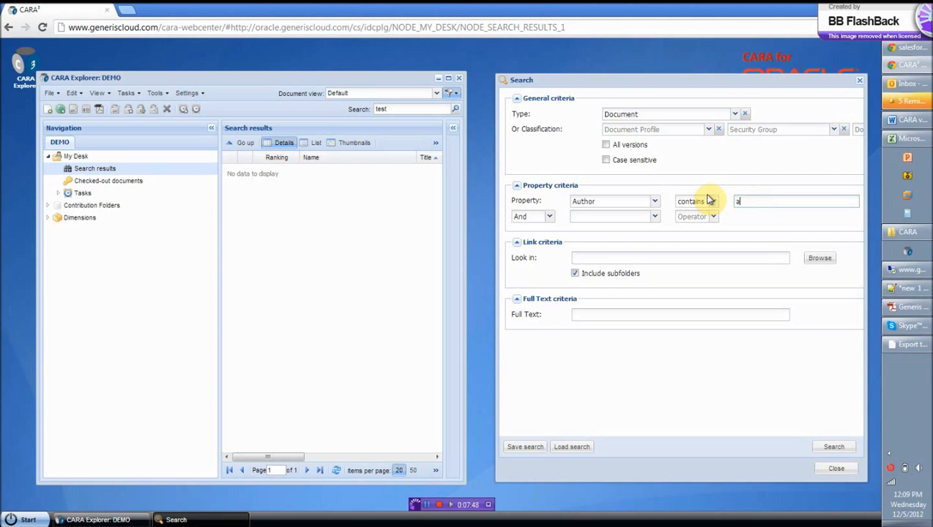
pyautogui.click(833, 447)
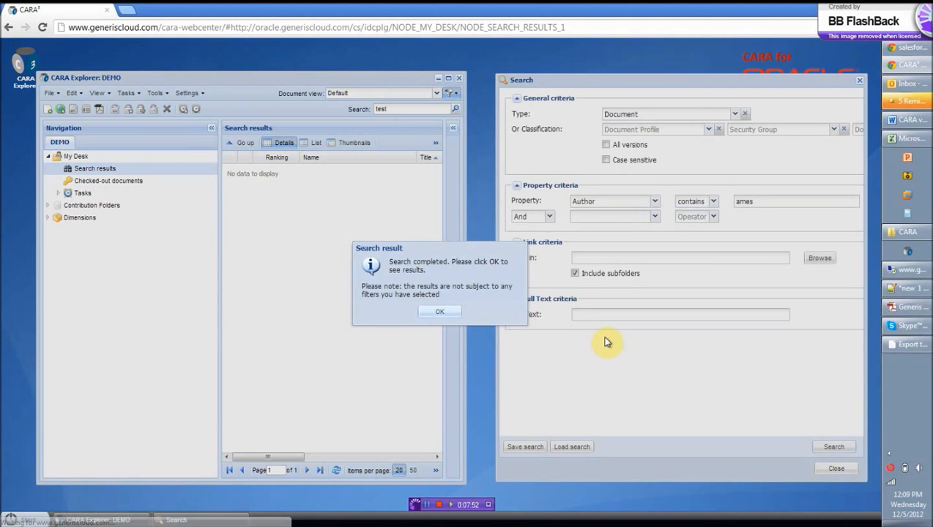
pyautogui.click(444, 315)
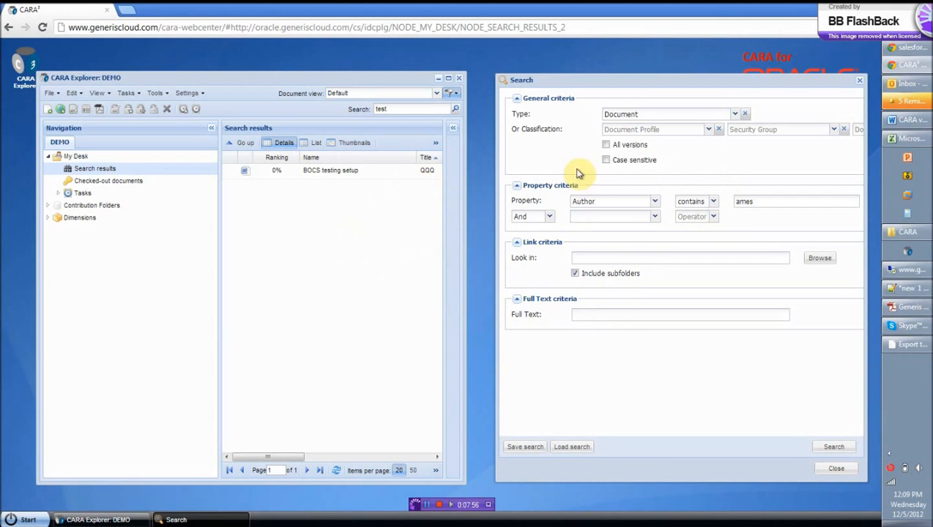
# - Open First Folder under Contribution Folders in the maximized explorer and start a new document there
pyautogui.doubleClick(399, 79)
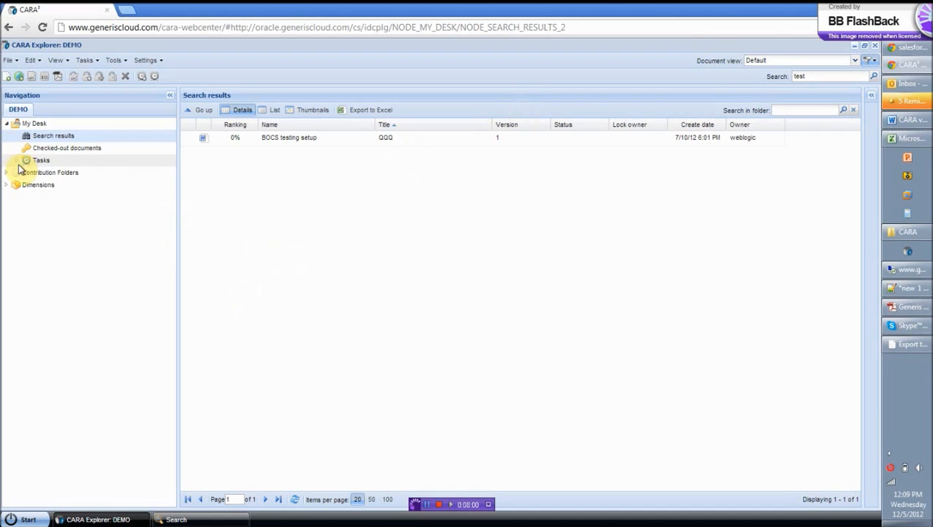
pyautogui.click(7, 123)
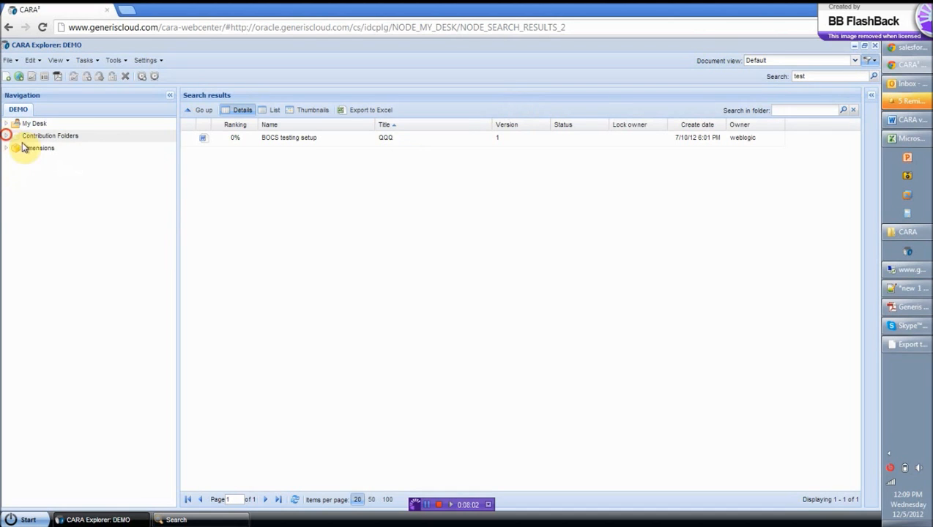
pyautogui.click(6, 135)
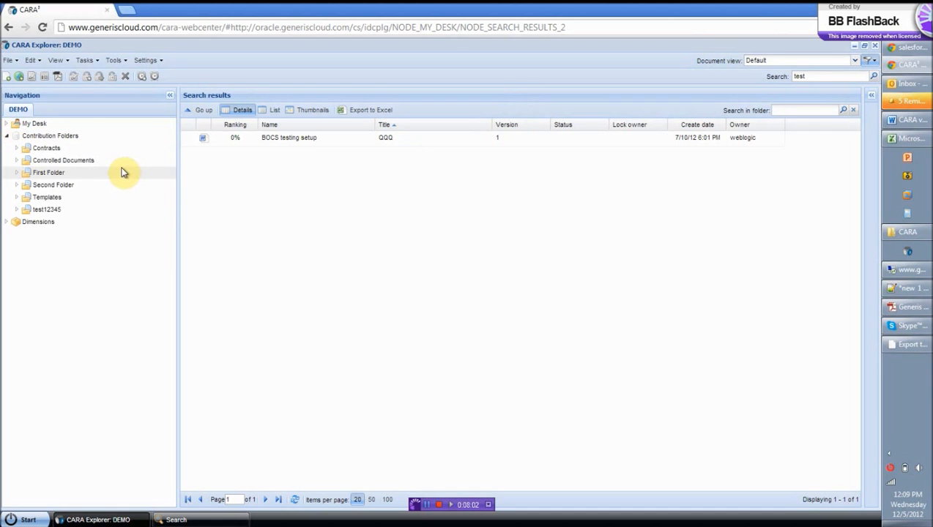
pyautogui.click(32, 174)
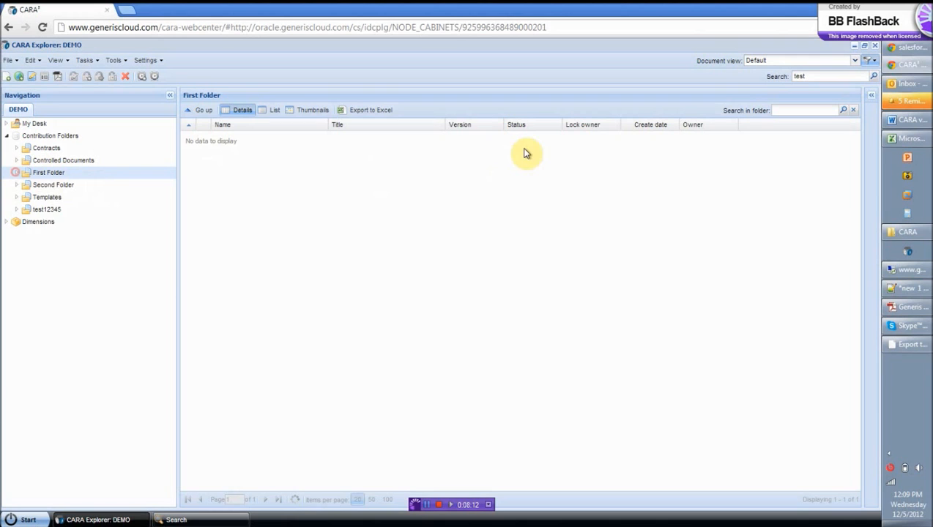
pyautogui.click(8, 76)
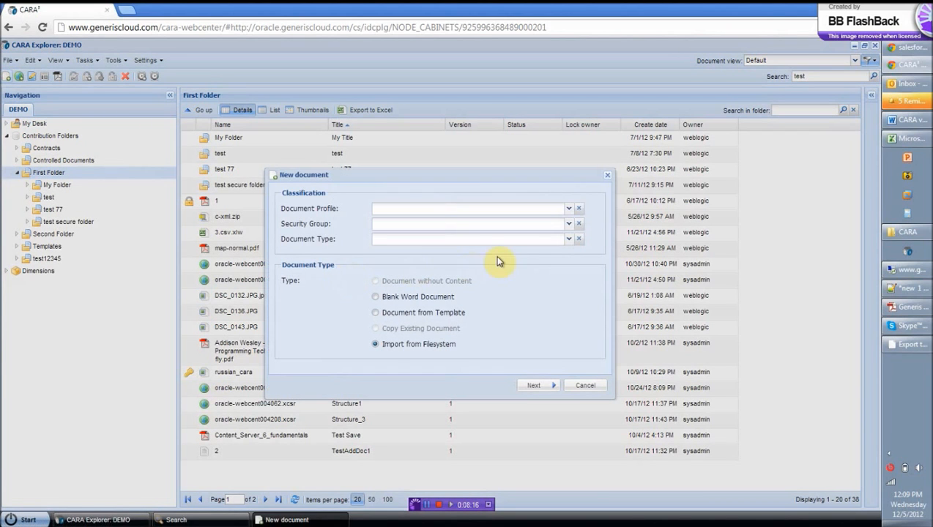
pyautogui.click(570, 211)
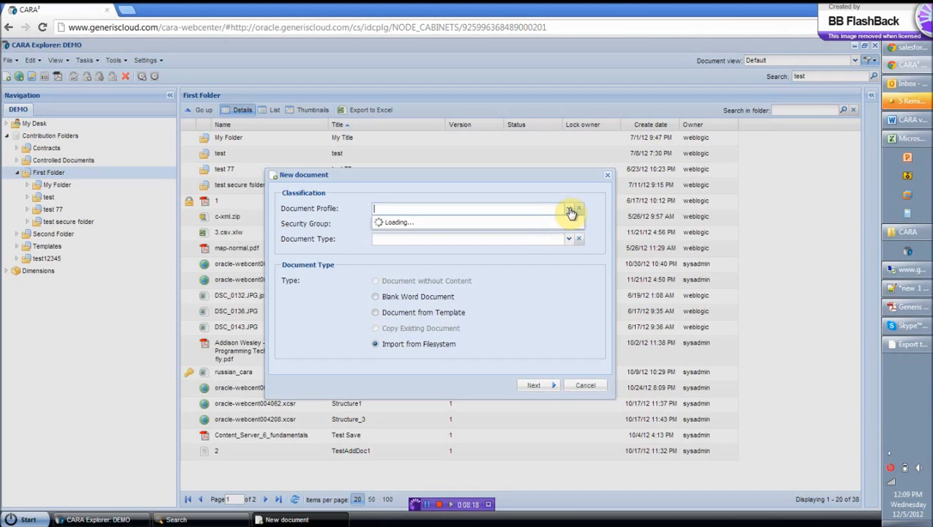
pyautogui.click(421, 223)
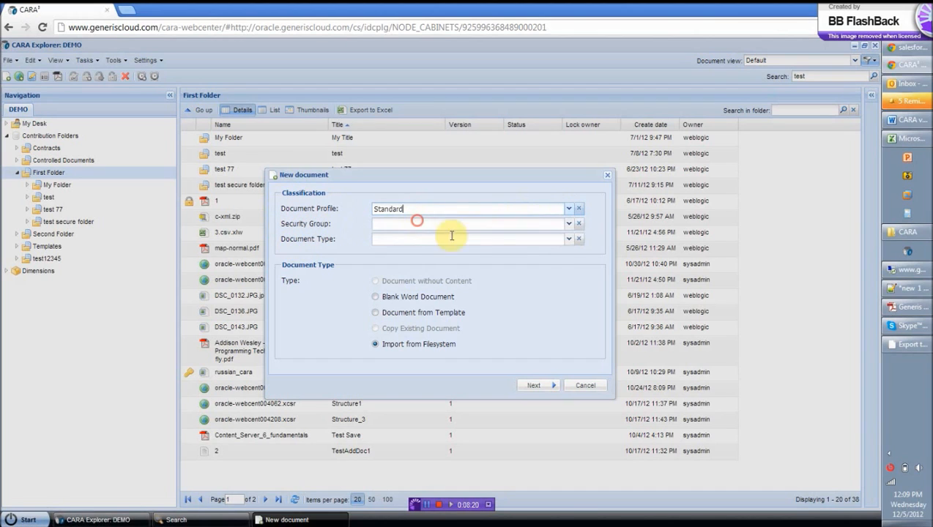
pyautogui.click(579, 210)
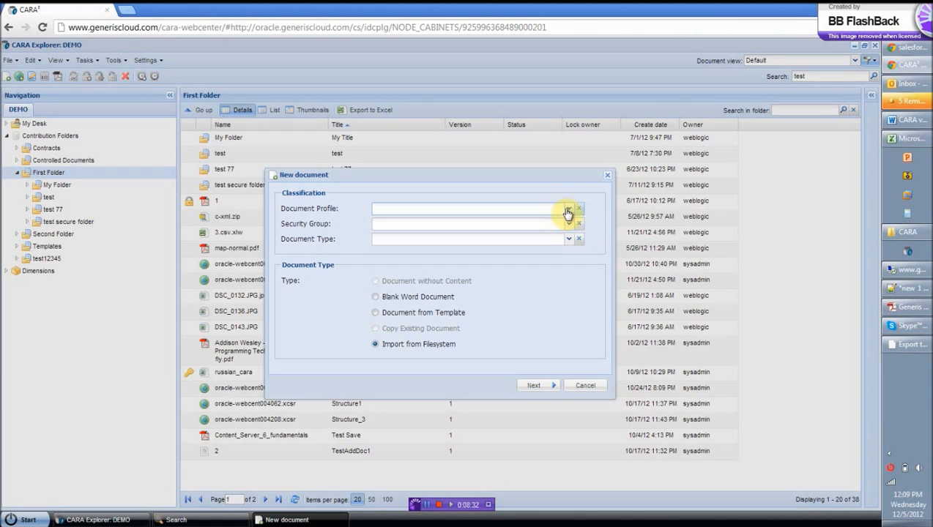
# - Classify the new document with profile Contract, security group Public and document type Document
pyautogui.click(569, 211)
pyautogui.click(524, 230)
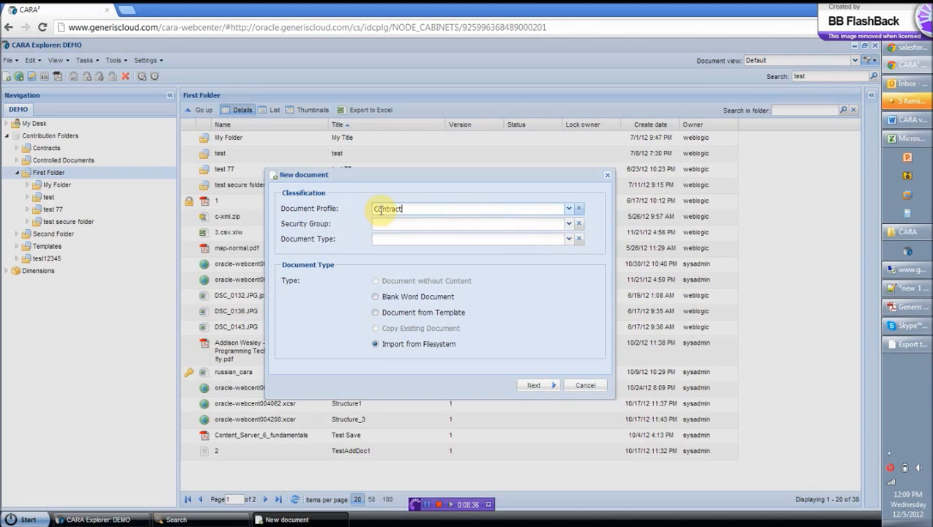
pyautogui.click(576, 226)
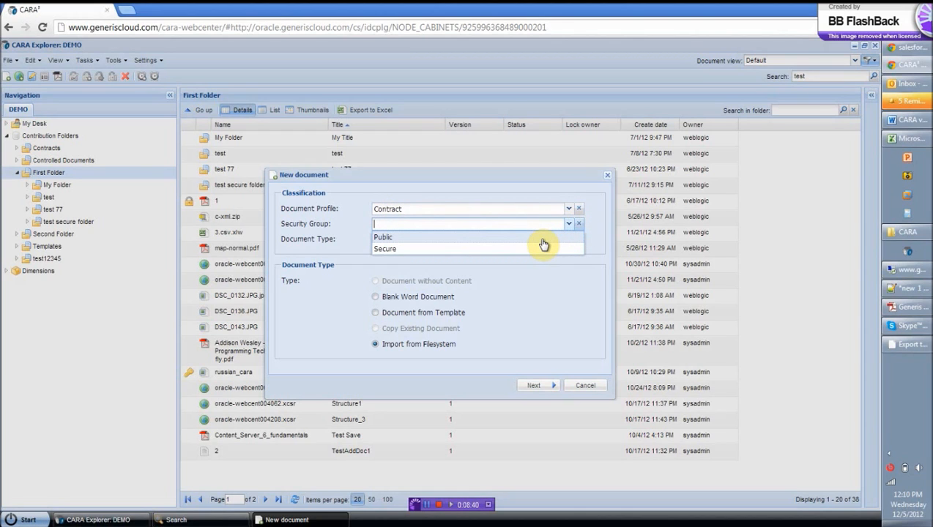
pyautogui.click(543, 238)
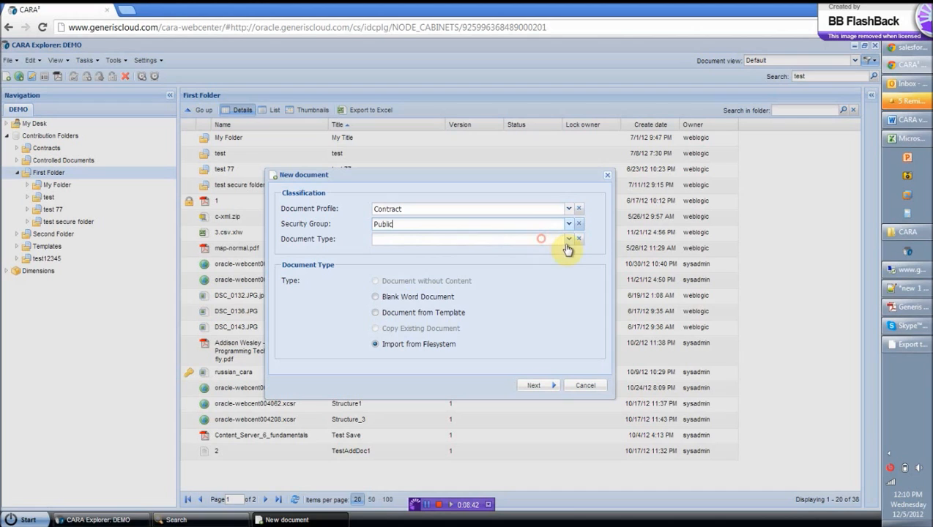
pyautogui.click(568, 239)
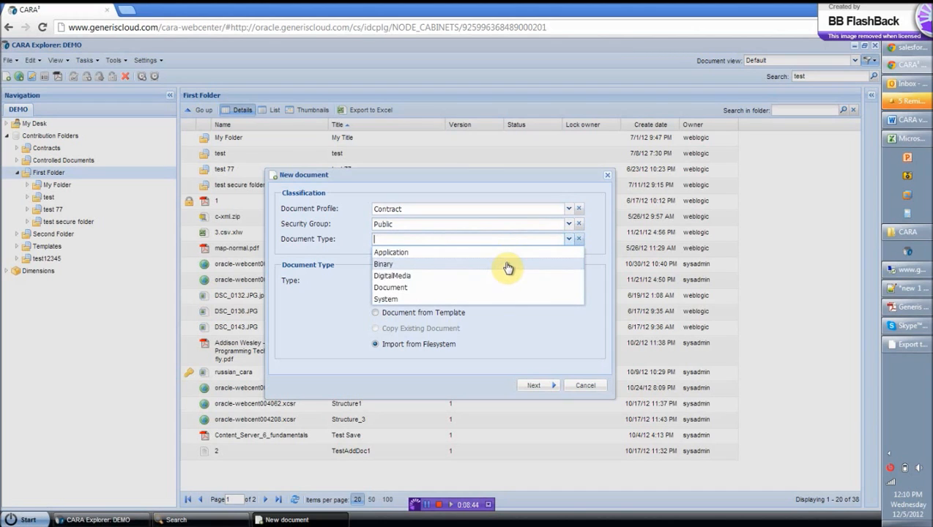
pyautogui.click(486, 287)
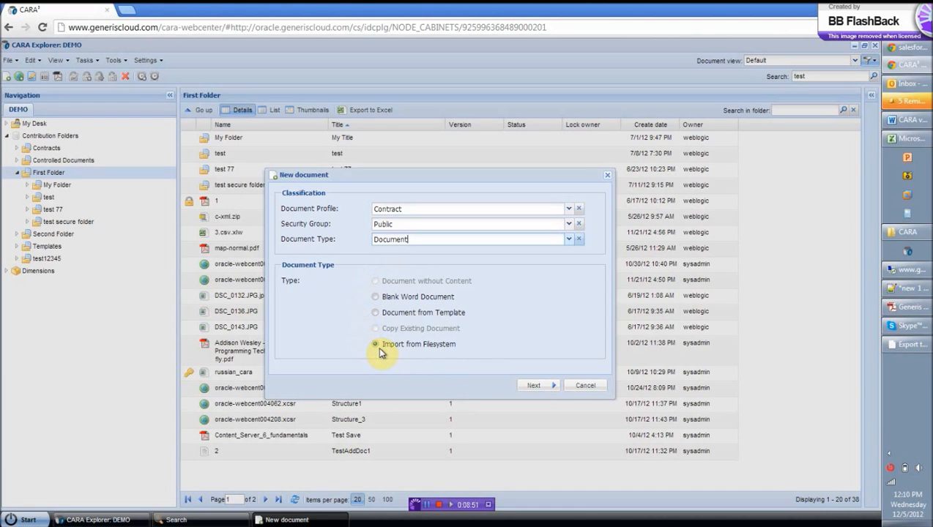
# - Try the Import from Filesystem option, then Document from Template with its Model/Template choices, returning to the creation options each time
pyautogui.click(536, 385)
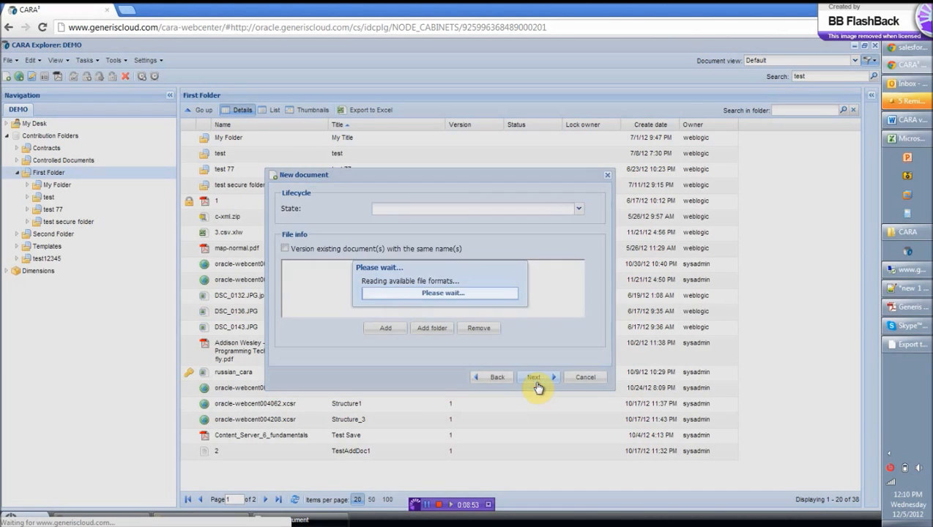
pyautogui.click(497, 378)
pyautogui.click(395, 312)
pyautogui.click(537, 387)
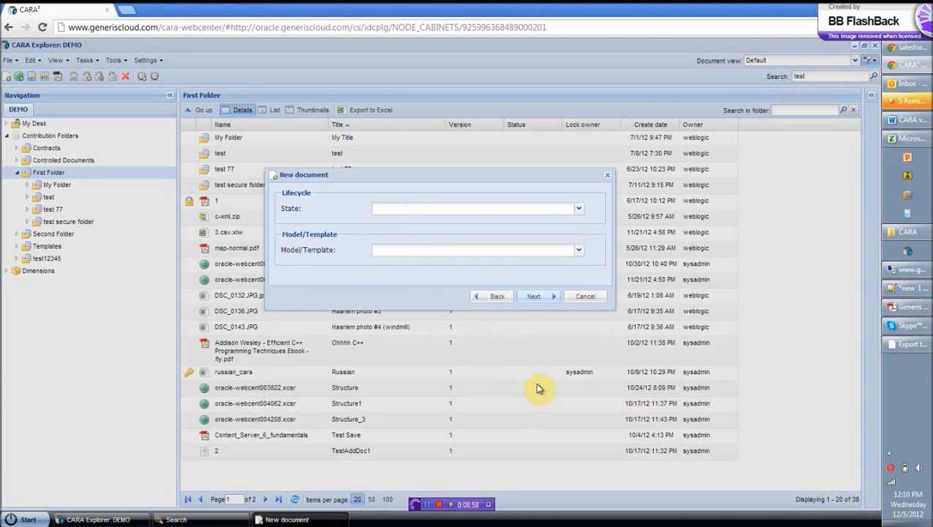
pyautogui.click(578, 253)
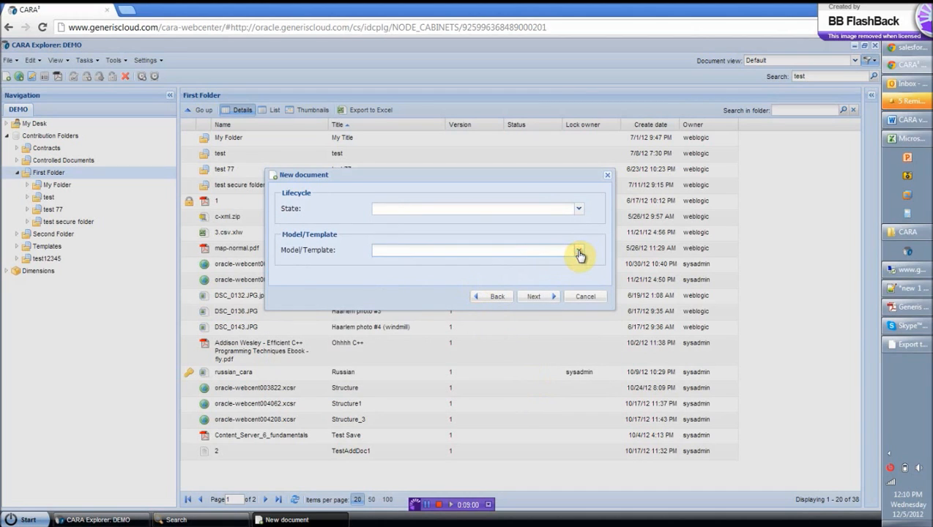
pyautogui.click(498, 299)
# - Choose Blank Word Document with the Blanck Cara Document template and continue to the document's properties form
pyautogui.click(448, 298)
pyautogui.click(548, 385)
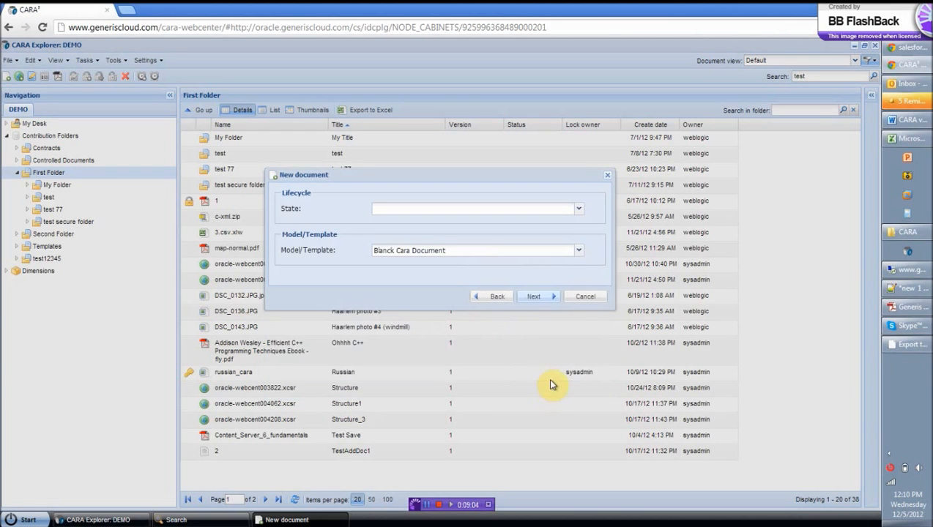
pyautogui.click(546, 302)
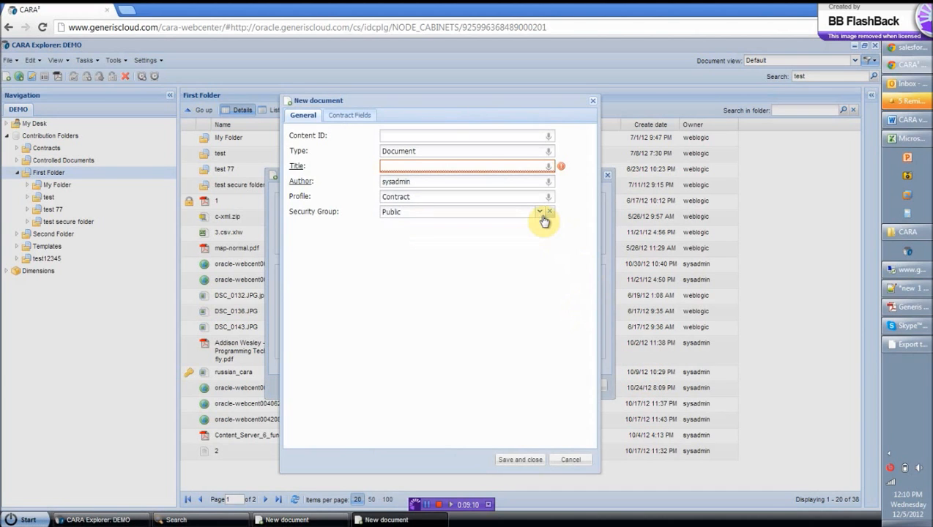
# - Title the document "this is the title of the document" and set the contract's number to 1, name to w45yu and owner to Generis
pyautogui.click(548, 168)
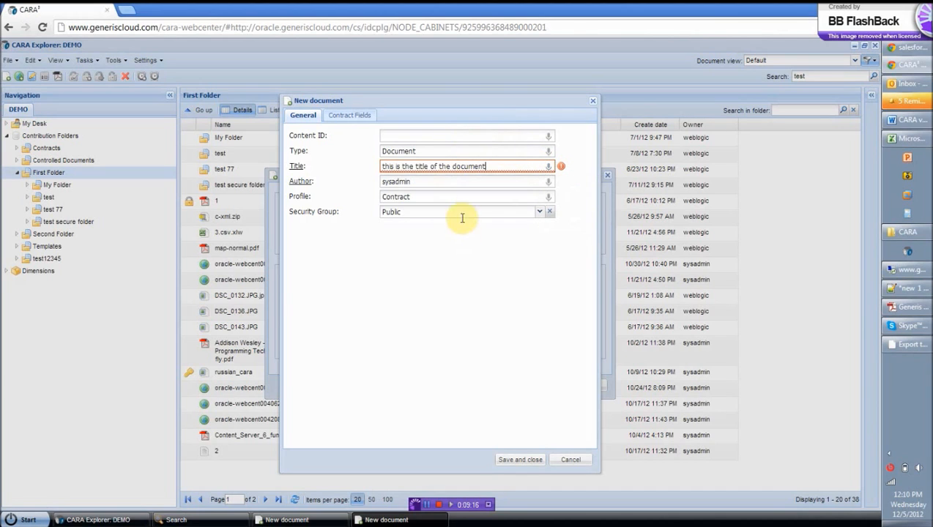
pyautogui.click(364, 116)
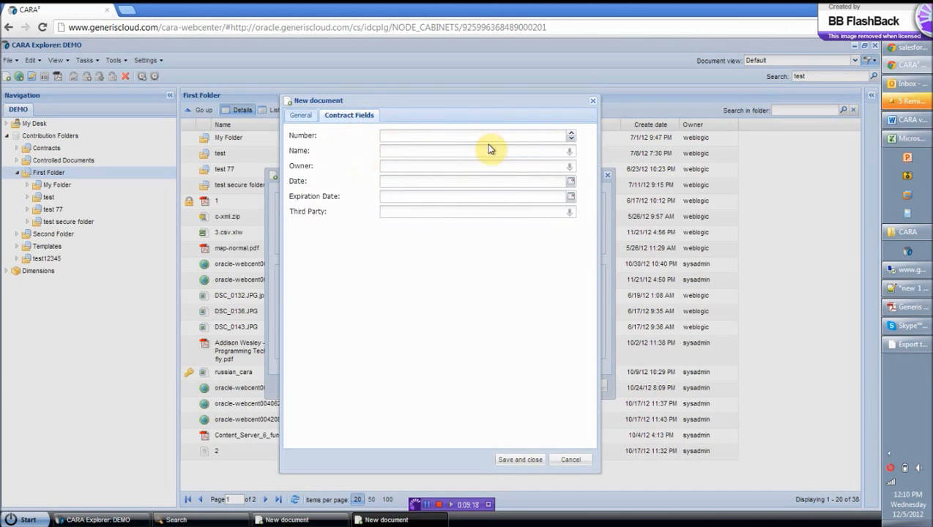
pyautogui.click(570, 133)
pyautogui.click(533, 150)
pyautogui.write('w45yu')
pyautogui.click(524, 165)
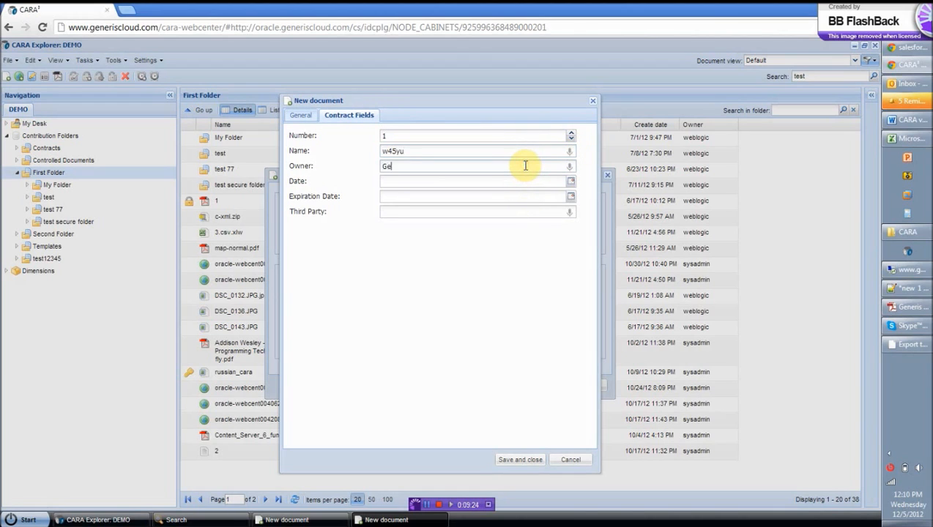
# - Set the contract's date to 12/12/12, expiration date to 12/7/12 and third party to Generius, and save the document
pyautogui.click(570, 181)
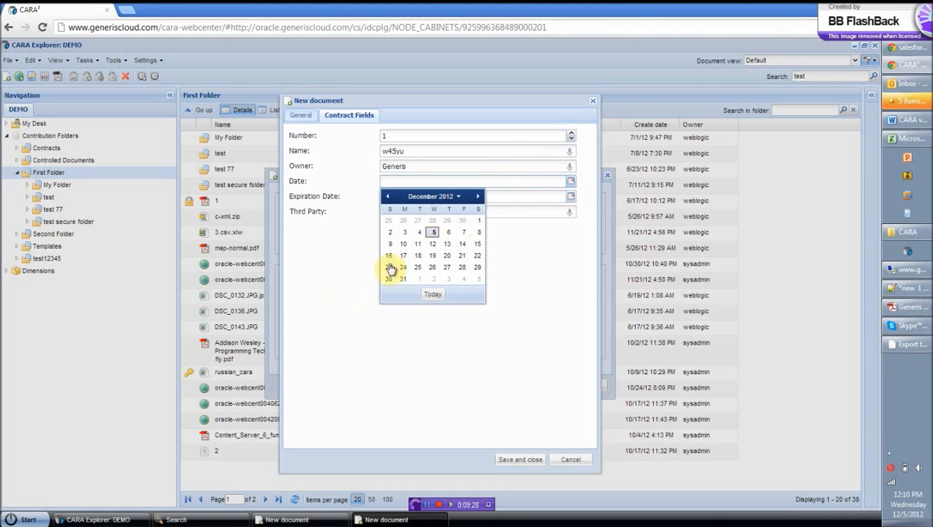
pyautogui.click(432, 244)
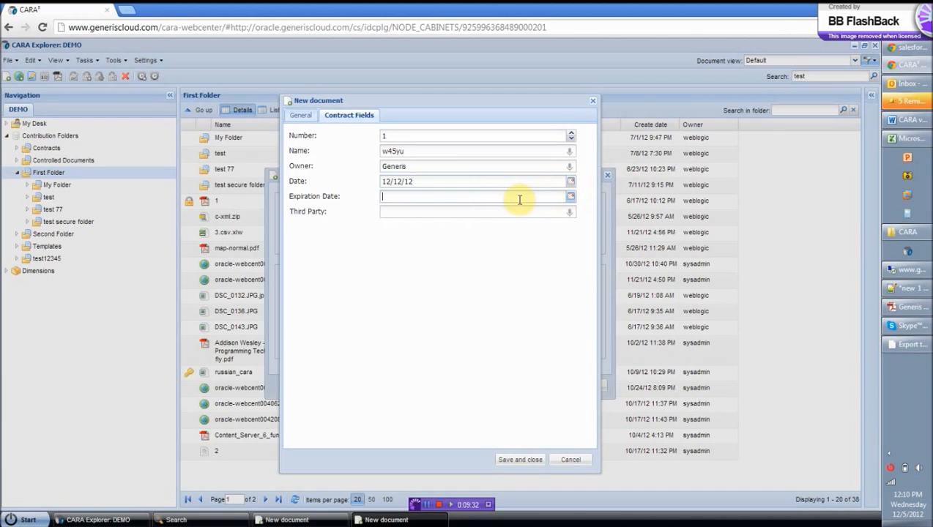
pyautogui.click(570, 196)
pyautogui.click(464, 247)
pyautogui.click(477, 211)
pyautogui.write('Generius')
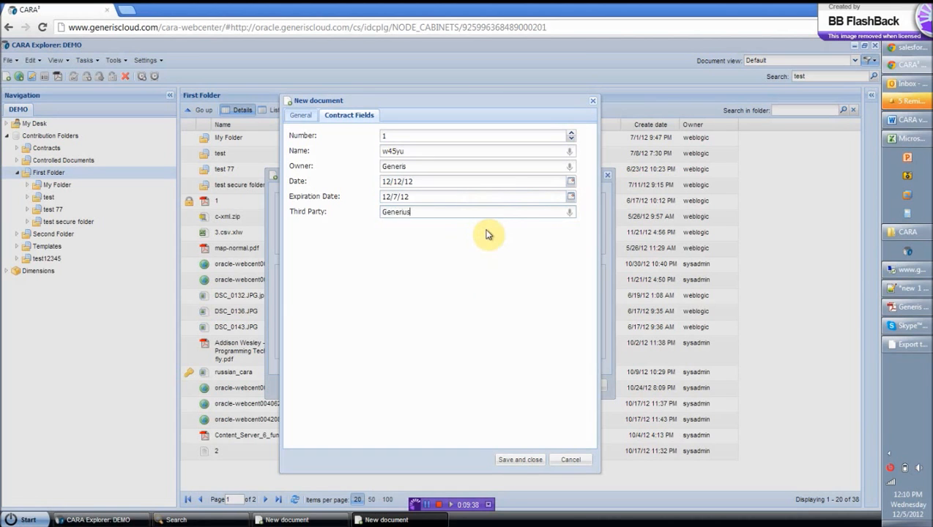
pyautogui.click(522, 460)
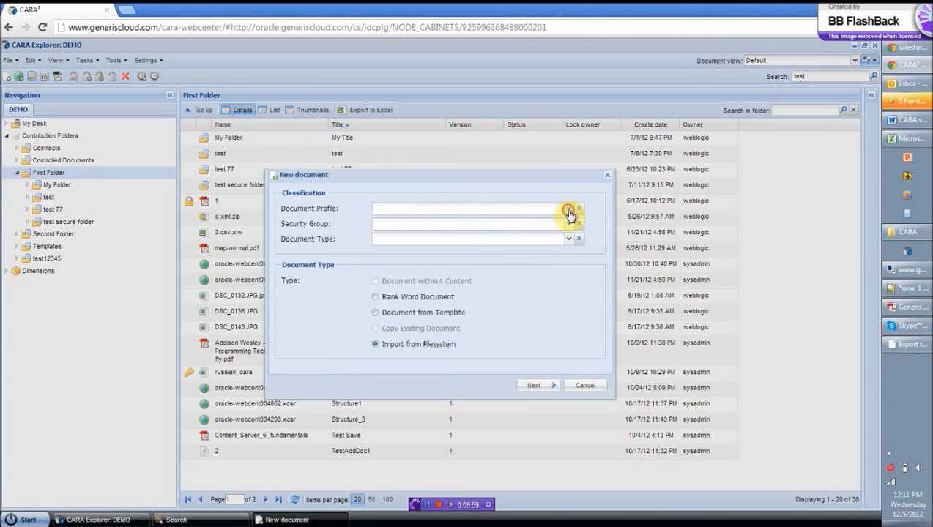
# - Classify another new document with profile Standard, security group Secure and document type Document
pyautogui.click(569, 211)
pyautogui.click(553, 224)
pyautogui.click(569, 225)
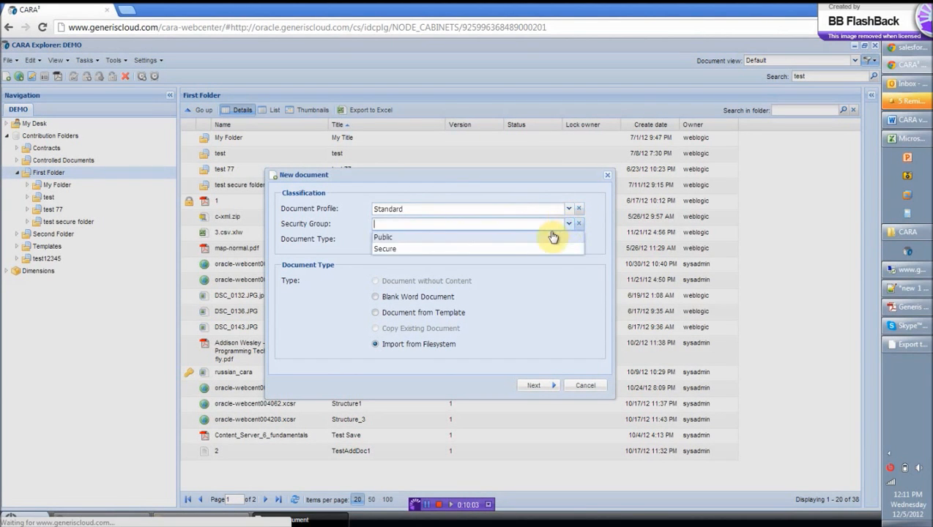
pyautogui.click(548, 246)
pyautogui.click(569, 241)
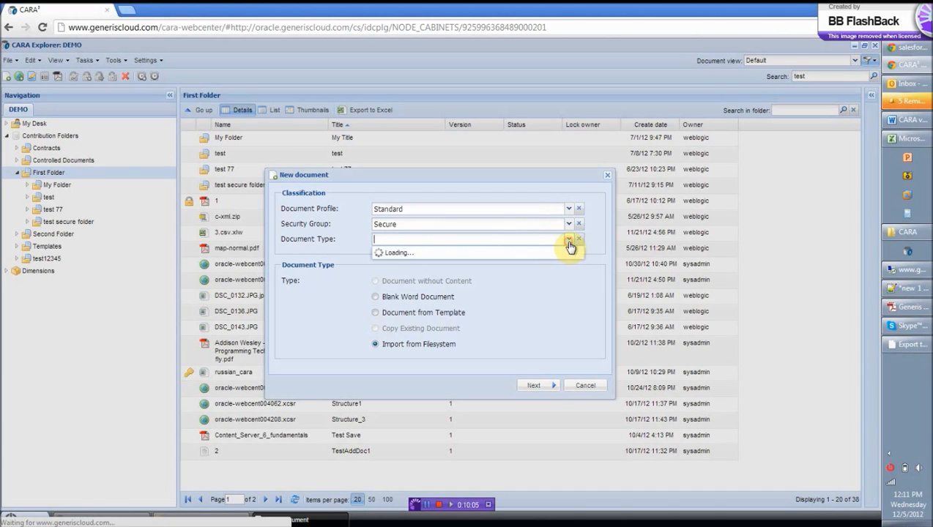
pyautogui.click(494, 292)
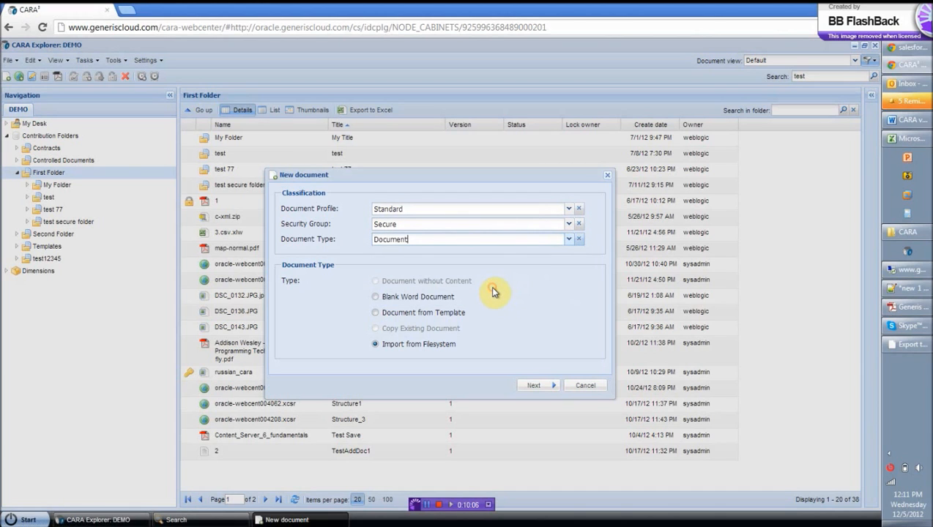
# - Choose Blank Word Document with the Blanck Cara Document template, view the Standard properties form, and cancel the creation
pyautogui.click(412, 296)
pyautogui.click(539, 385)
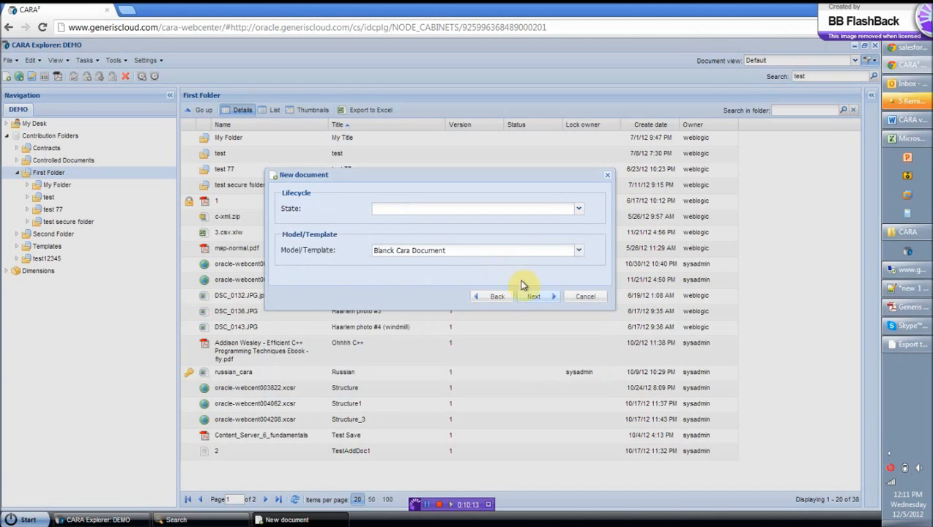
pyautogui.click(538, 297)
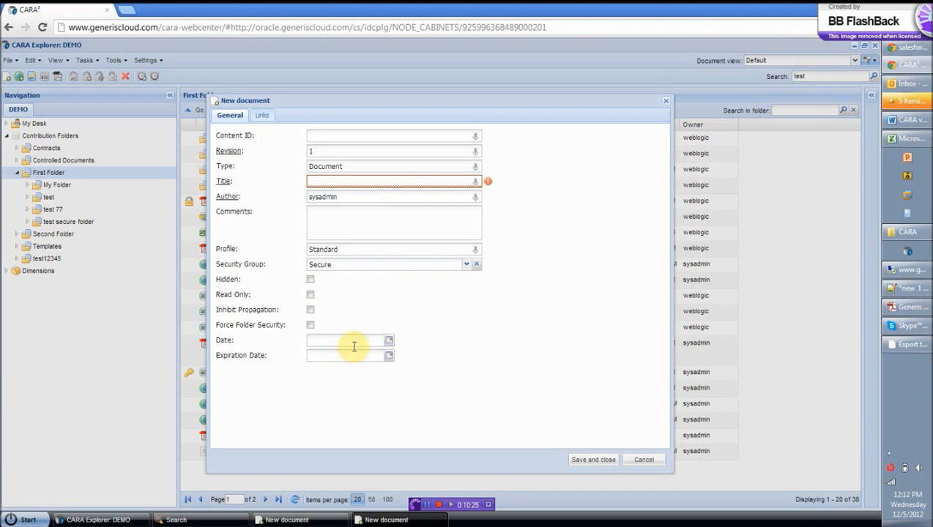
pyautogui.click(646, 461)
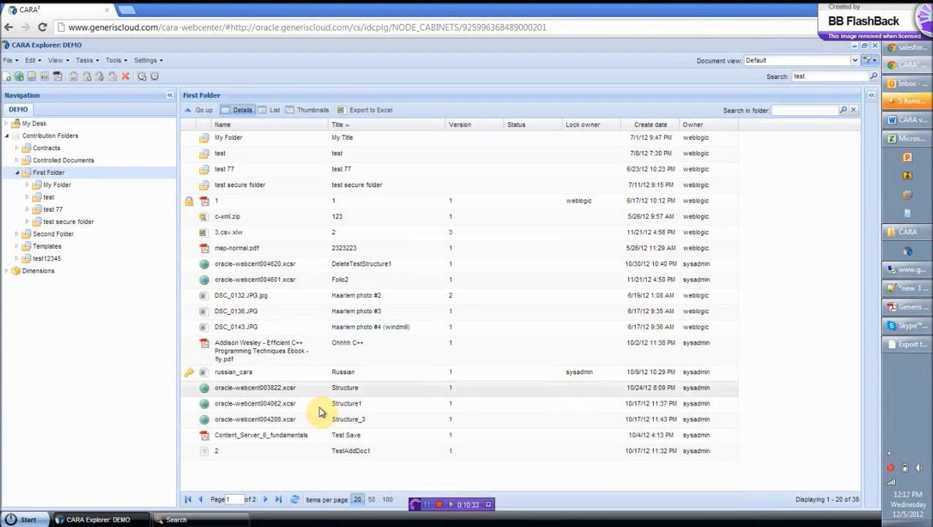
# - Open the User Capabilities configuration, review the options granted in the Default set, and leave without saving
pyautogui.click(27, 520)
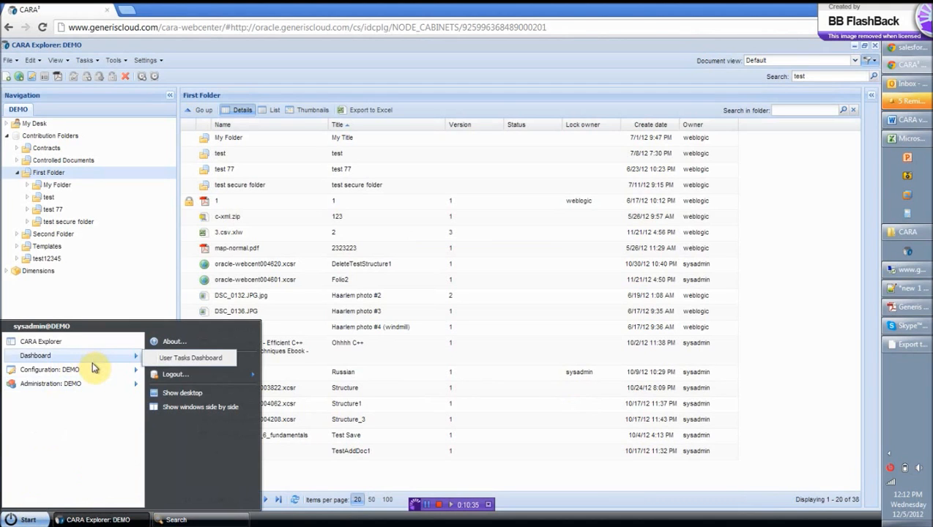
pyautogui.moveTo(95, 376)
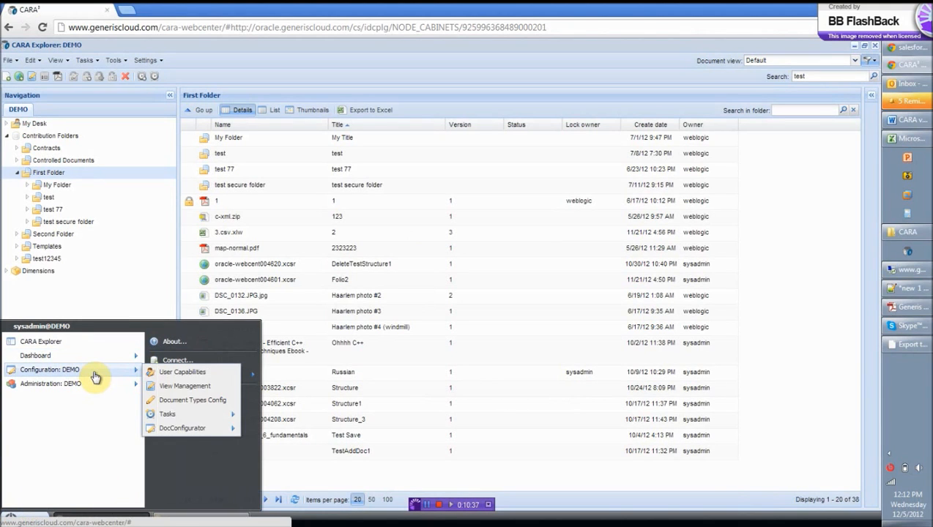
pyautogui.click(181, 373)
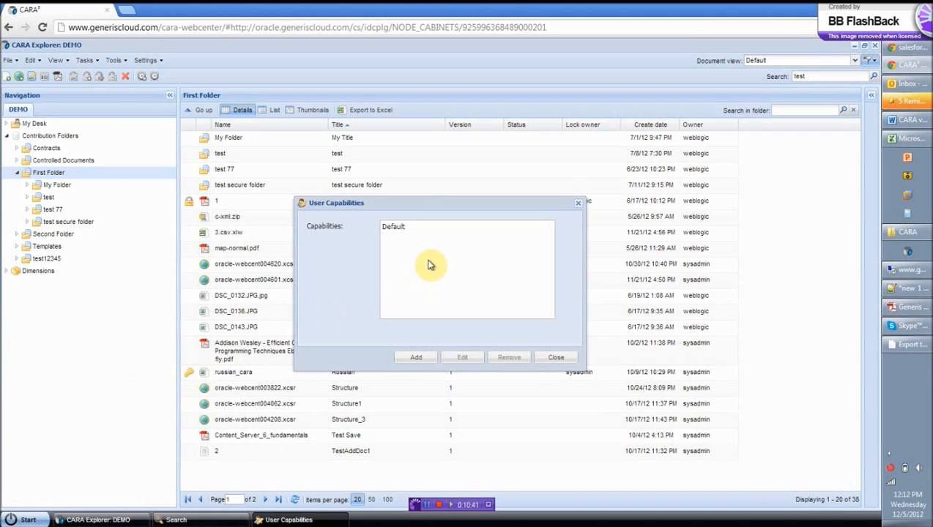
pyautogui.click(416, 231)
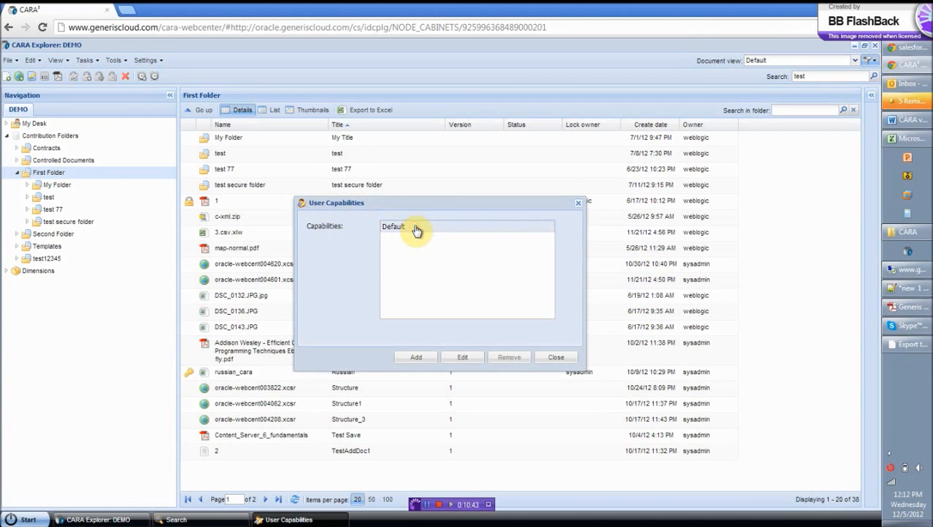
pyautogui.doubleClick(415, 230)
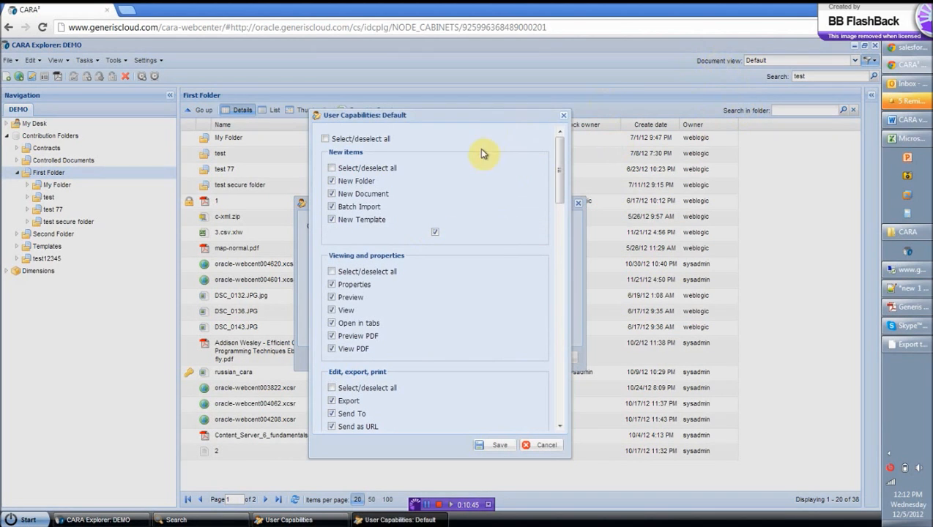
pyautogui.moveTo(560, 170); pyautogui.dragTo(559, 355)
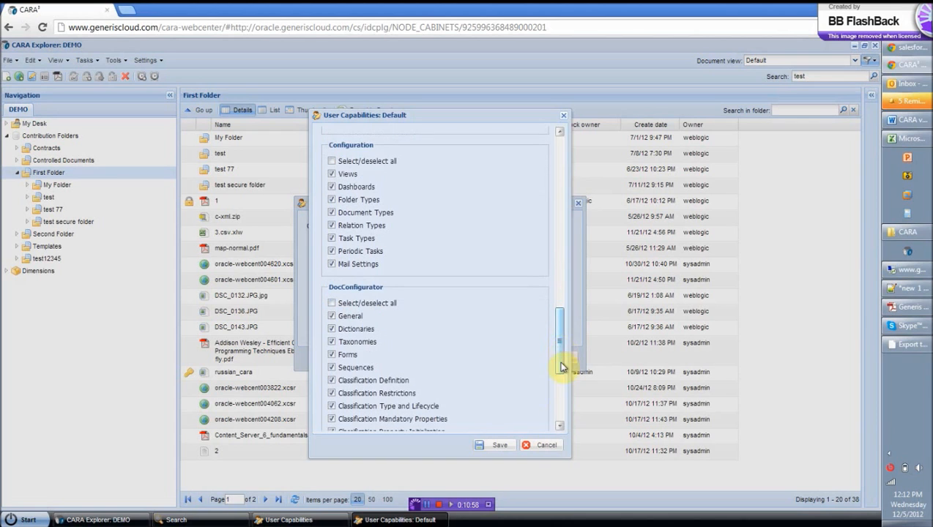
pyautogui.click(549, 445)
# - Try adding user capabilities for the cara_task_managers role, cancel, and close User Capabilities
pyautogui.click(425, 358)
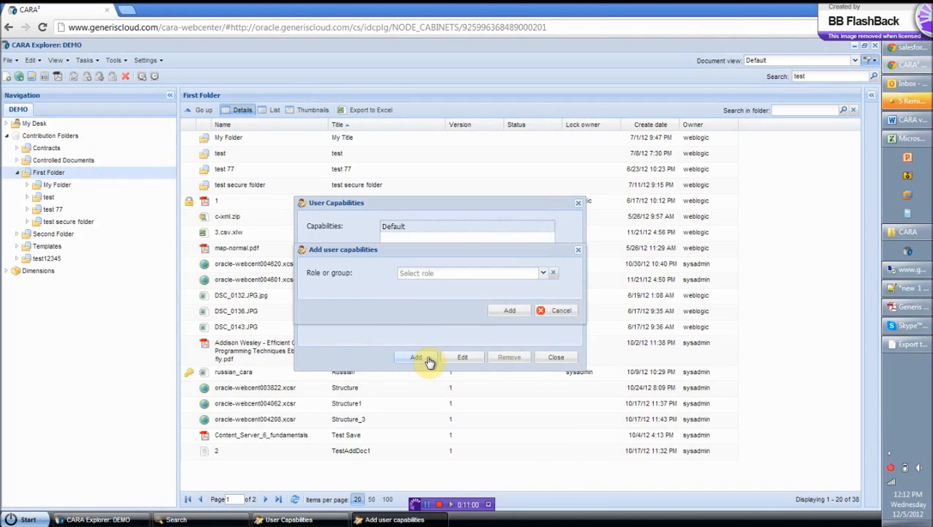
pyautogui.click(543, 274)
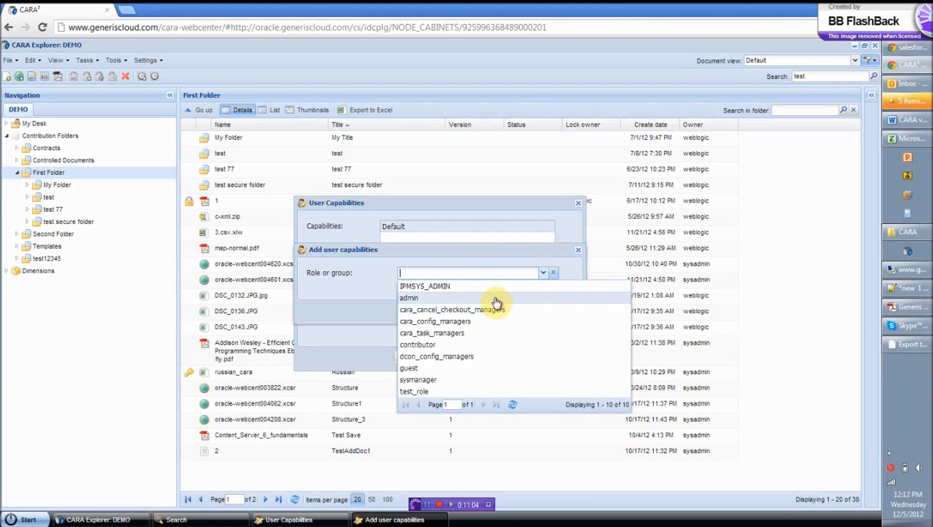
pyautogui.click(490, 334)
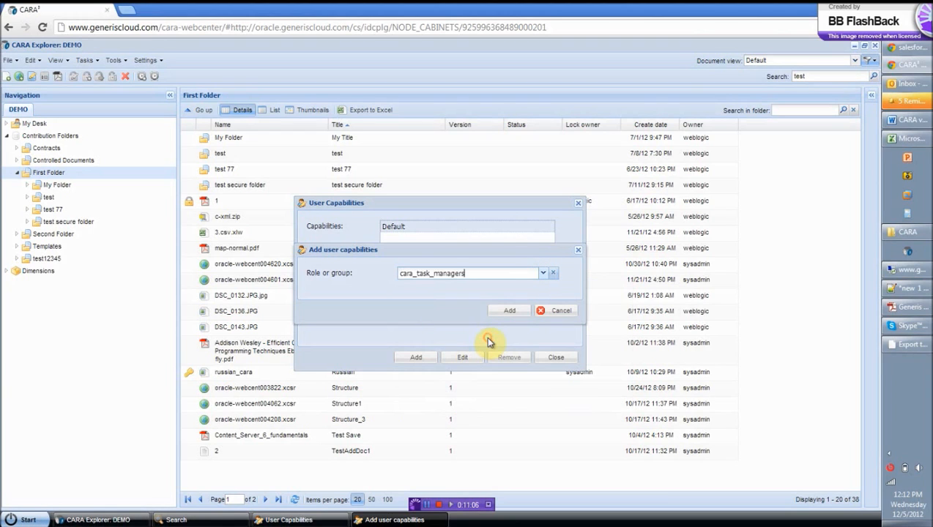
pyautogui.click(563, 313)
pyautogui.click(556, 358)
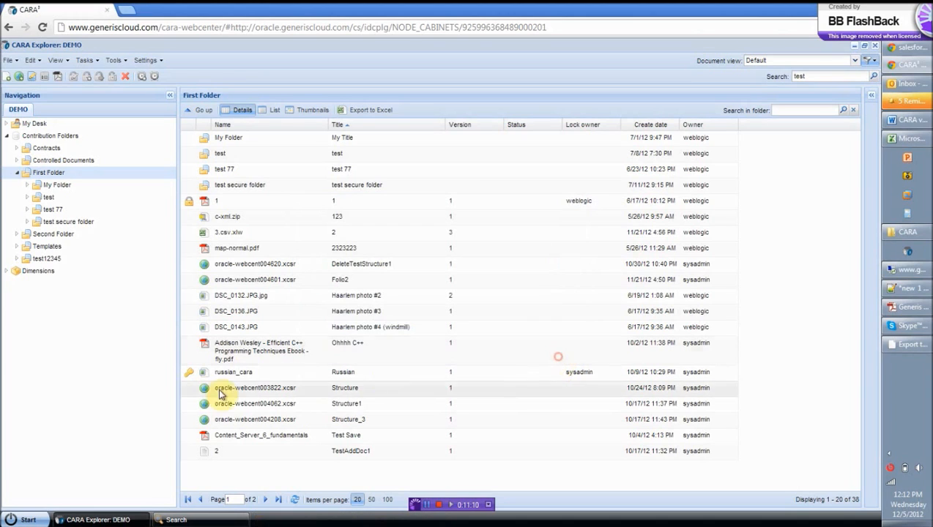
# - Open the Default document view for editing in View Management and review its columns, sorting, page sizes and view type options
pyautogui.click(27, 519)
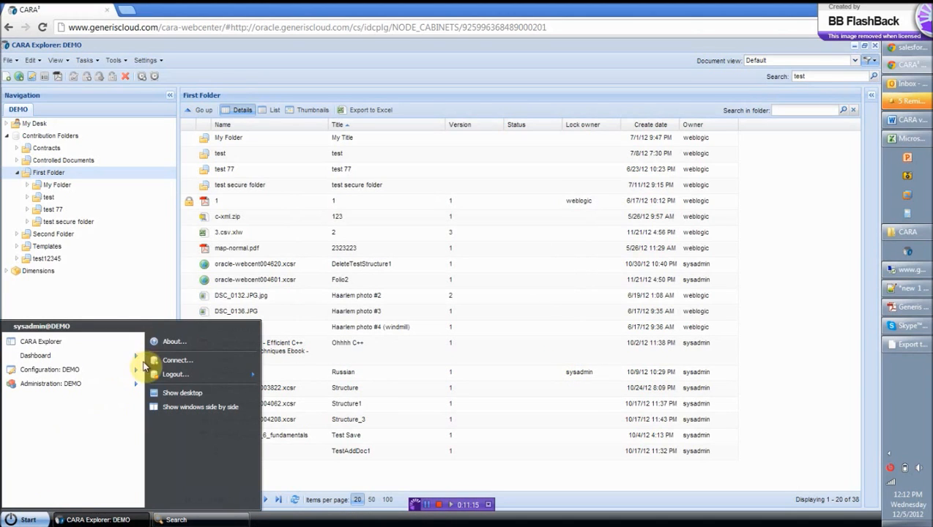
pyautogui.moveTo(131, 370)
pyautogui.click(177, 385)
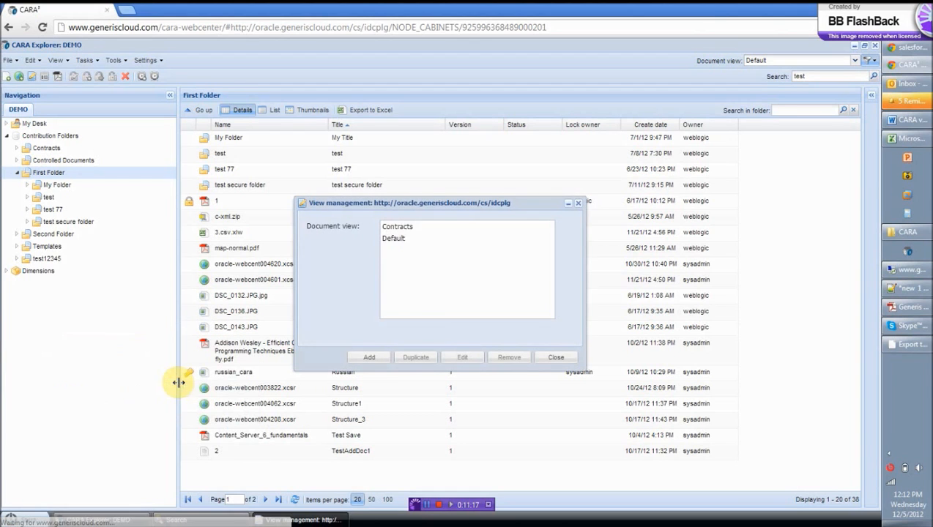
pyautogui.click(427, 243)
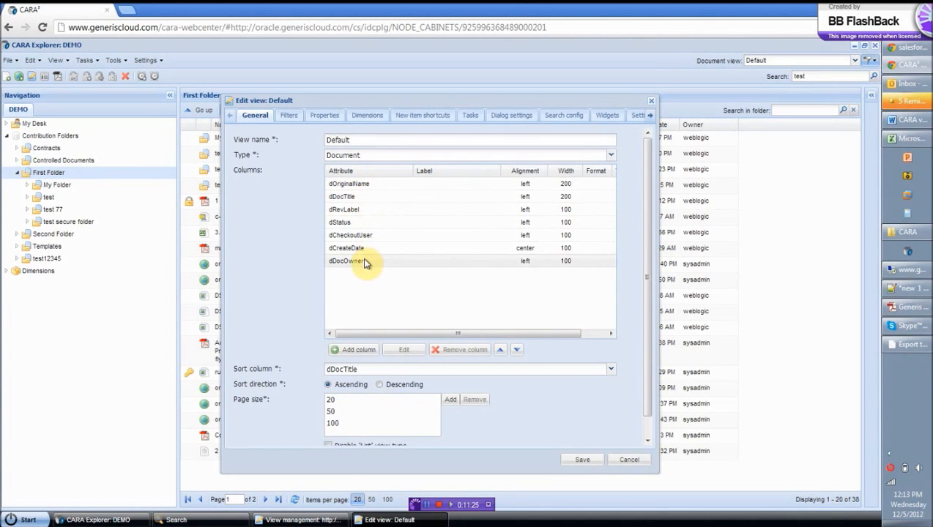
pyautogui.scroll(-1, 527, 395)
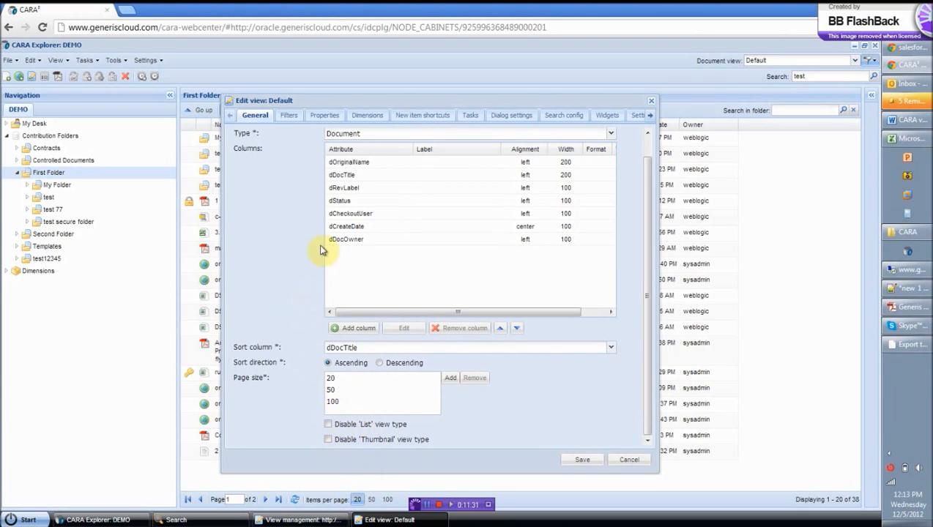
# - Review the Default view's filters, apply the Binary only filter to First Folder, and return to the view editor
pyautogui.click(289, 115)
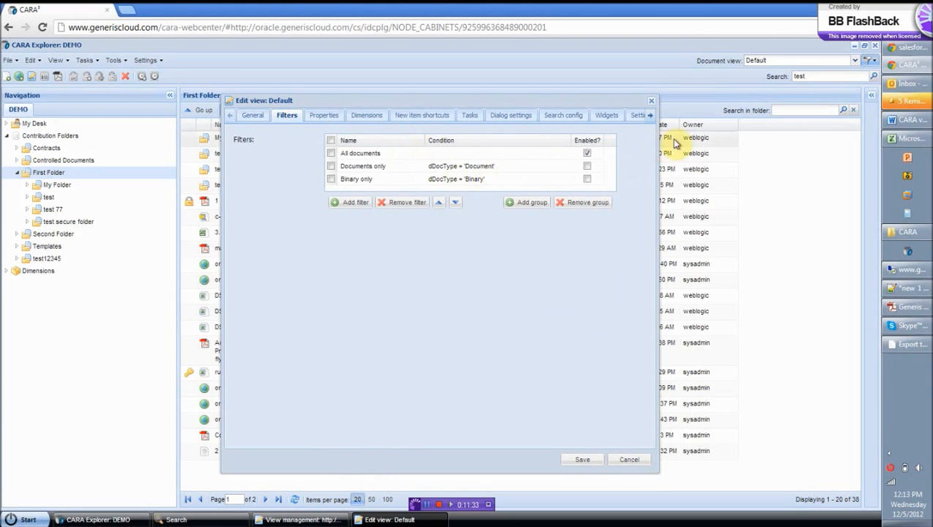
pyautogui.click(869, 63)
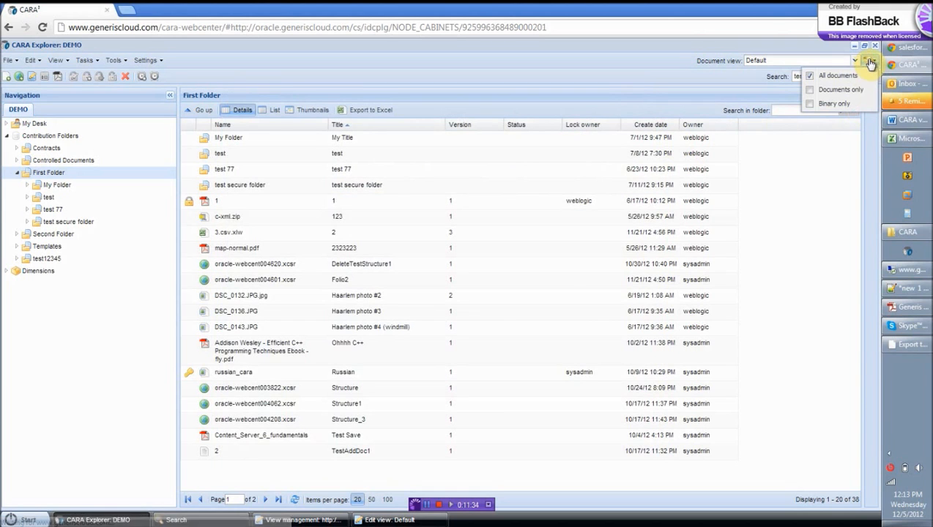
pyautogui.click(836, 104)
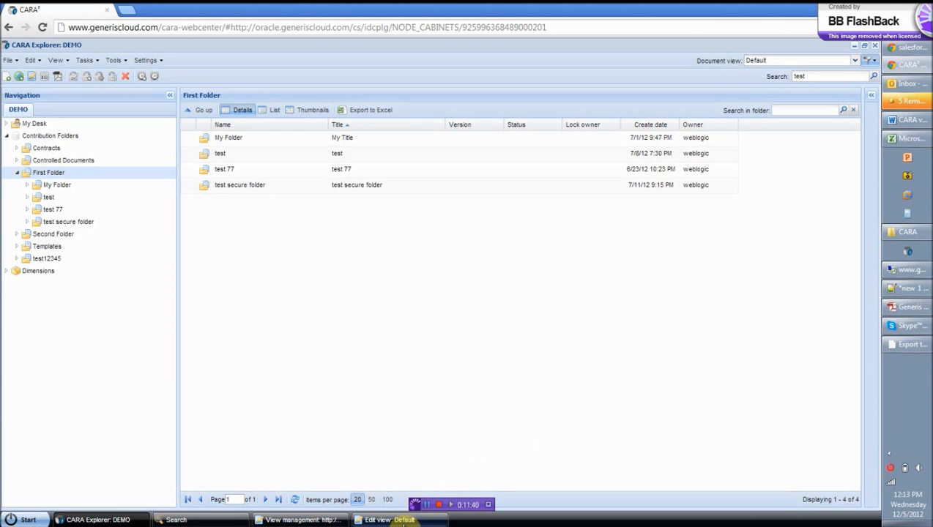
pyautogui.click(387, 519)
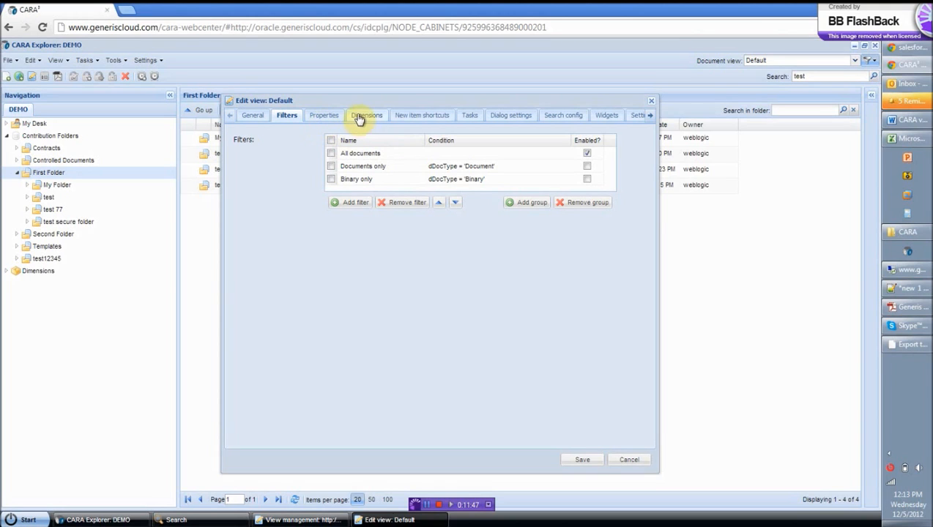
# - Examine the Default view's property attributes, dimension levels and new item shortcuts, including the option to add a shortcut
pyautogui.click(334, 119)
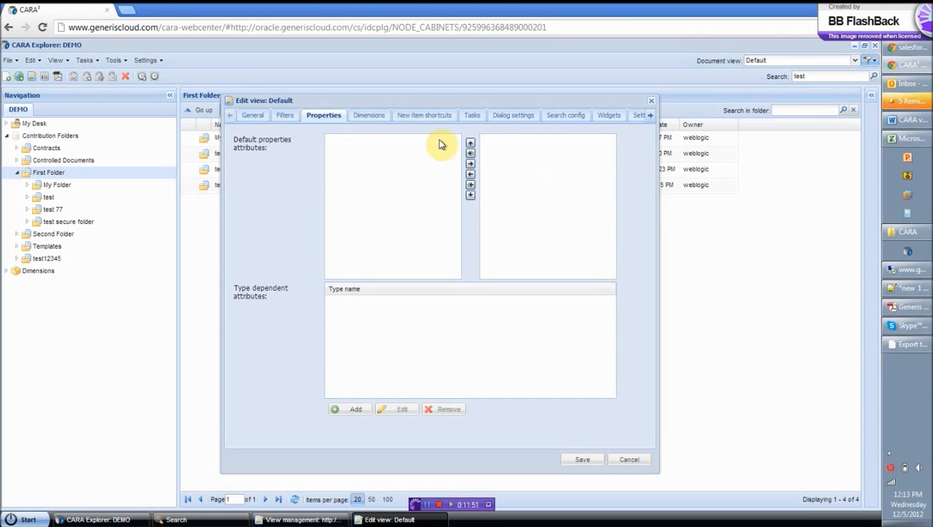
pyautogui.click(373, 119)
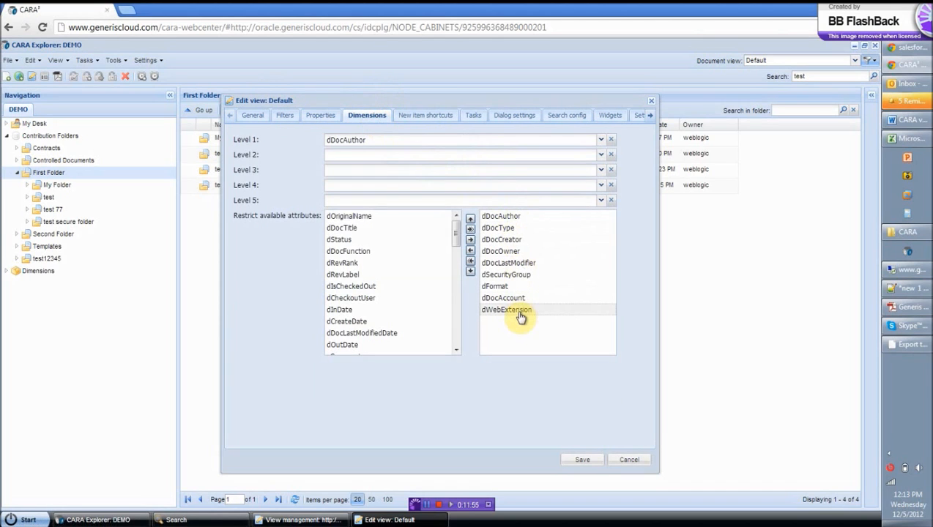
pyautogui.click(438, 115)
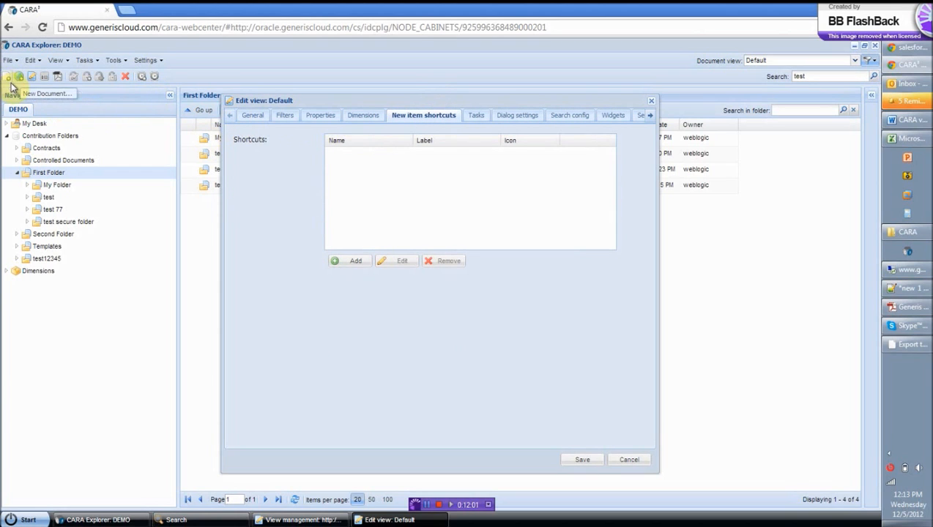
pyautogui.click(356, 261)
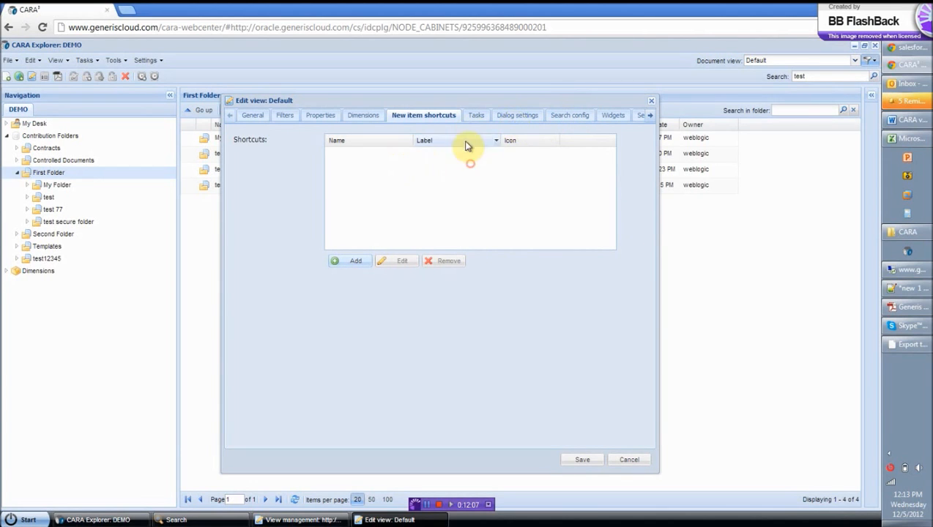
# - Review the Default view's task, dialog, widget and double-click action settings, then cancel the edit and close View Management
pyautogui.click(476, 118)
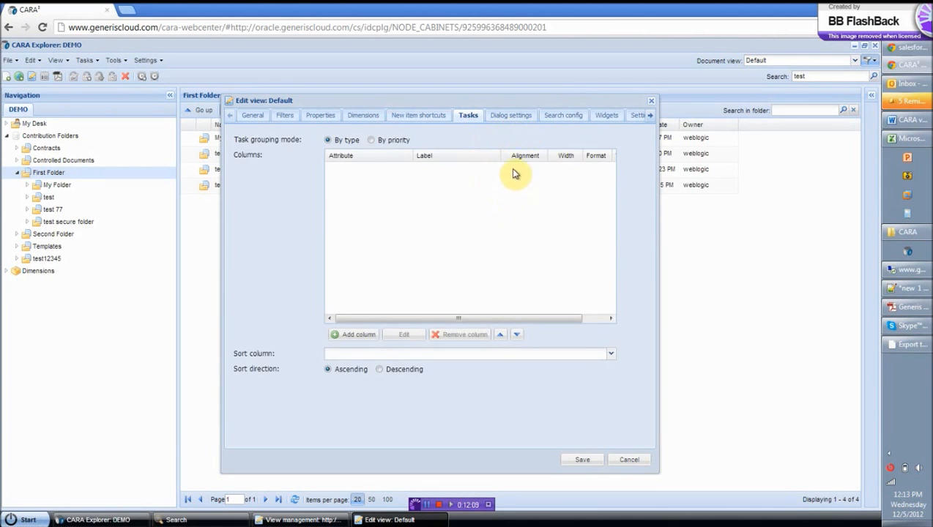
pyautogui.click(521, 116)
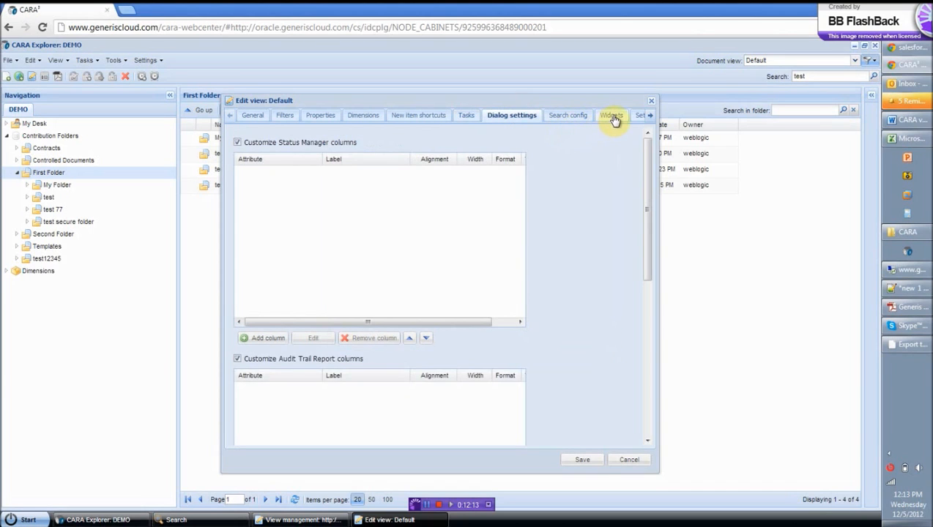
pyautogui.click(613, 116)
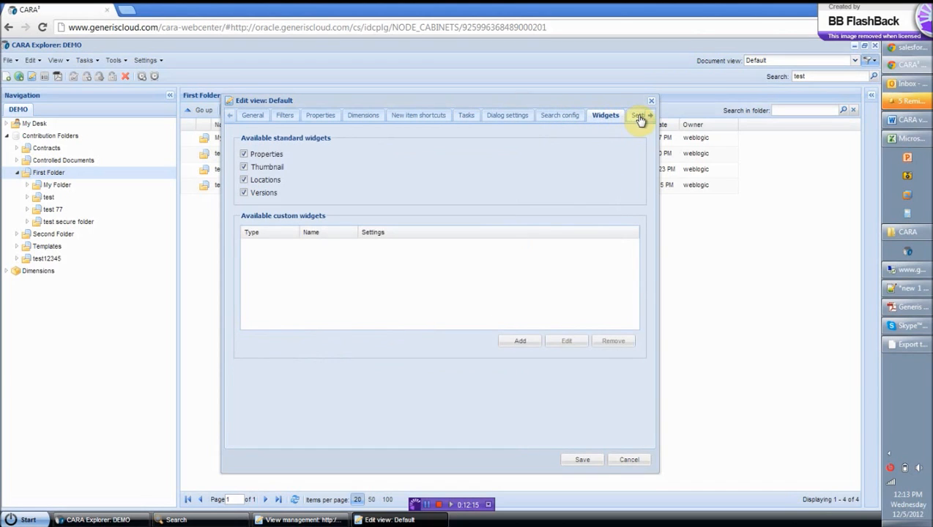
pyautogui.click(638, 115)
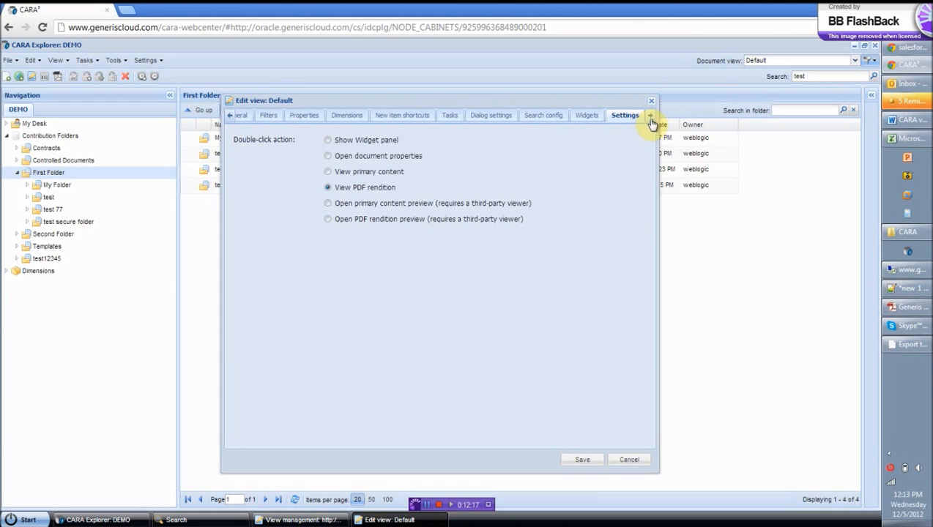
pyautogui.click(632, 460)
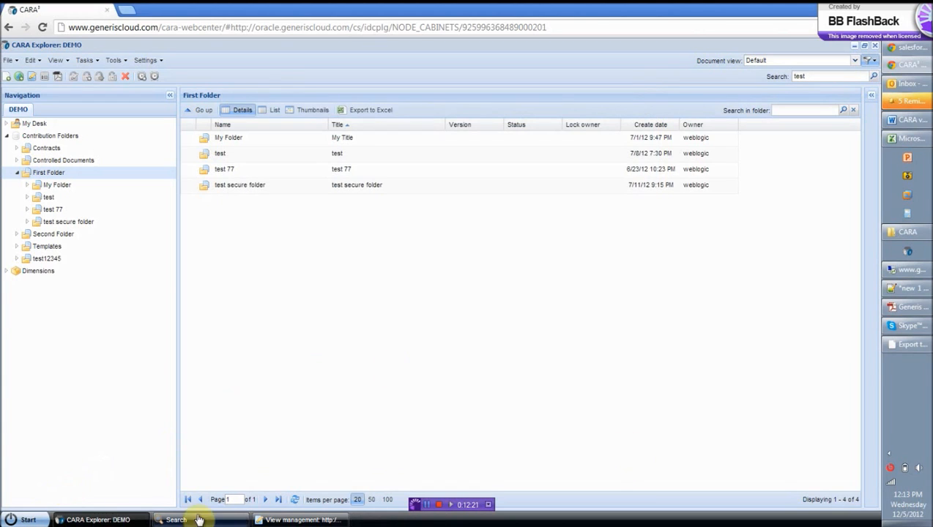
pyautogui.click(281, 519)
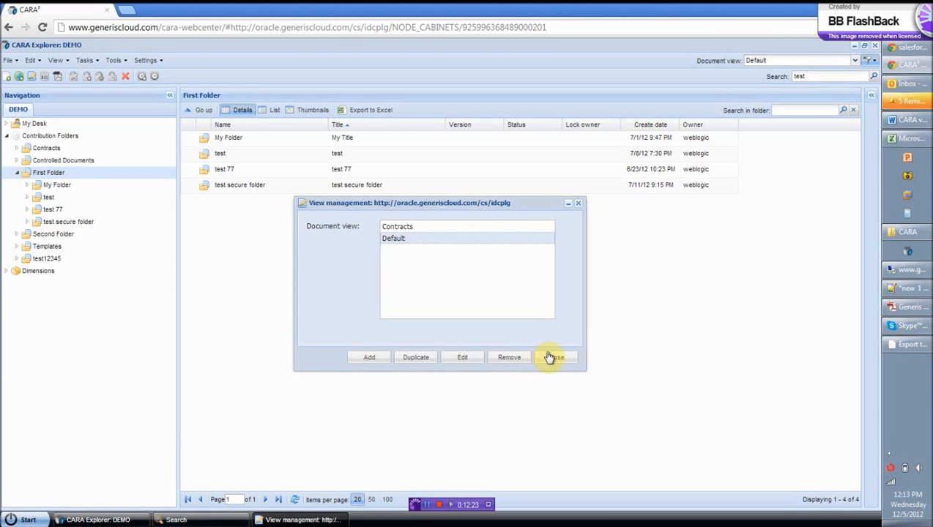
pyautogui.click(551, 357)
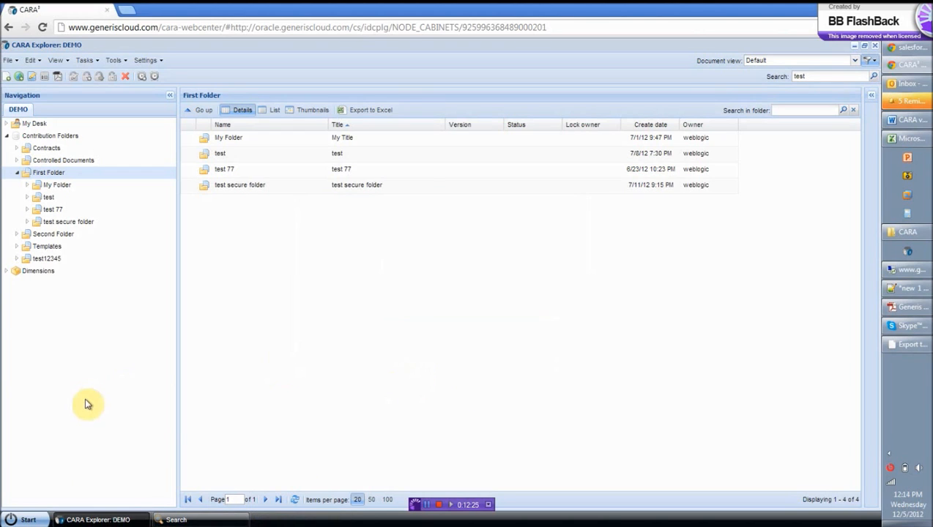
# - Open the DocConfigurator dictionaries, examine the Document Type dictionary's values and abbreviations, and close its value list
pyautogui.click(27, 519)
pyautogui.moveTo(129, 371)
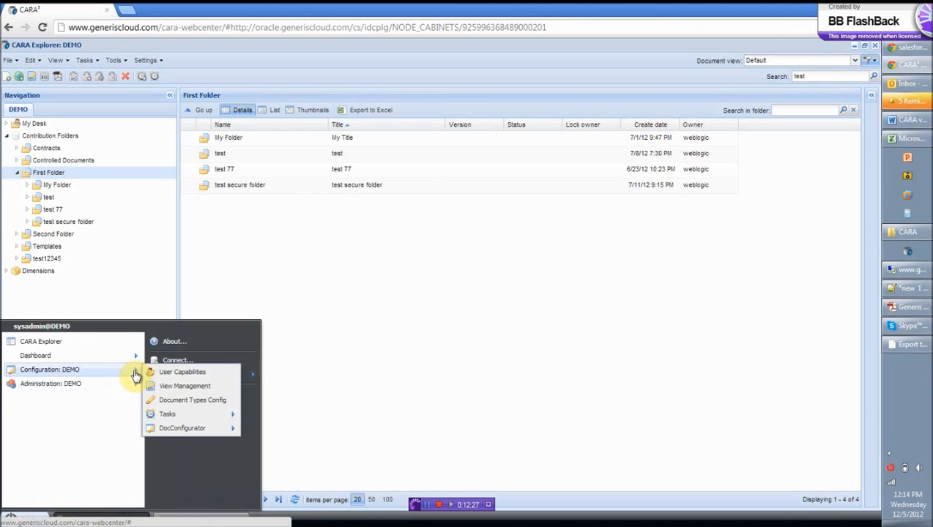
pyautogui.moveTo(231, 417)
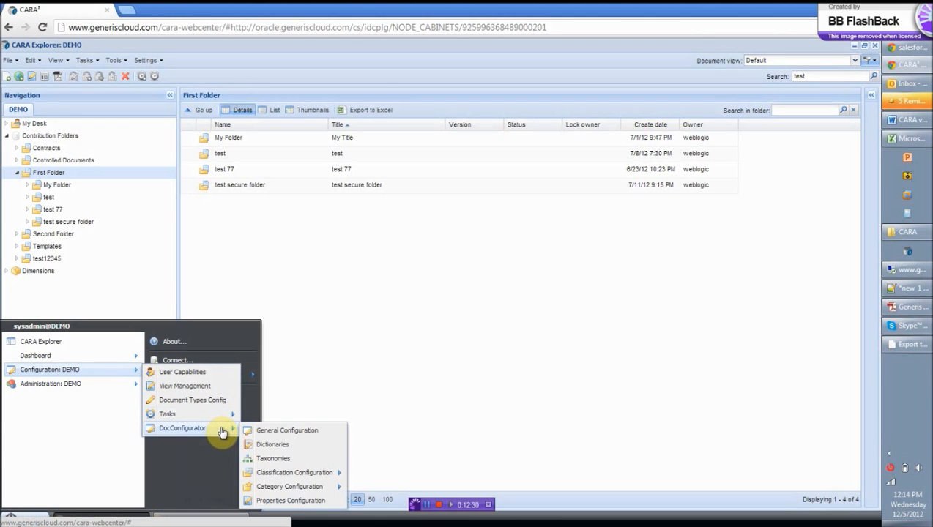
pyautogui.click(282, 449)
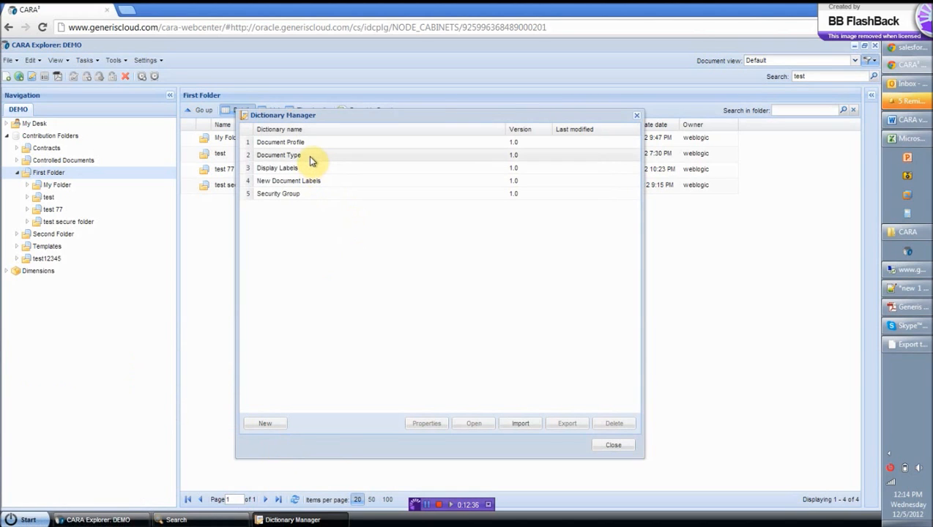
pyautogui.doubleClick(311, 156)
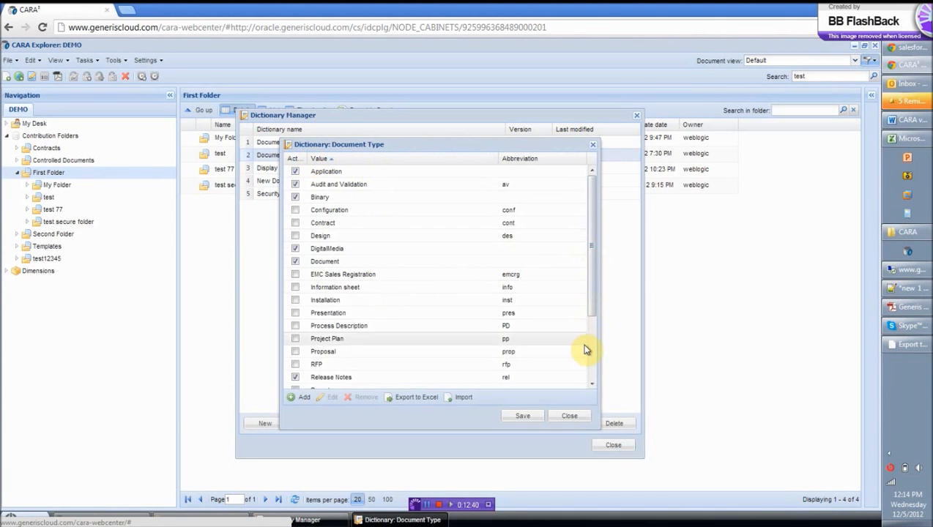
pyautogui.click(585, 417)
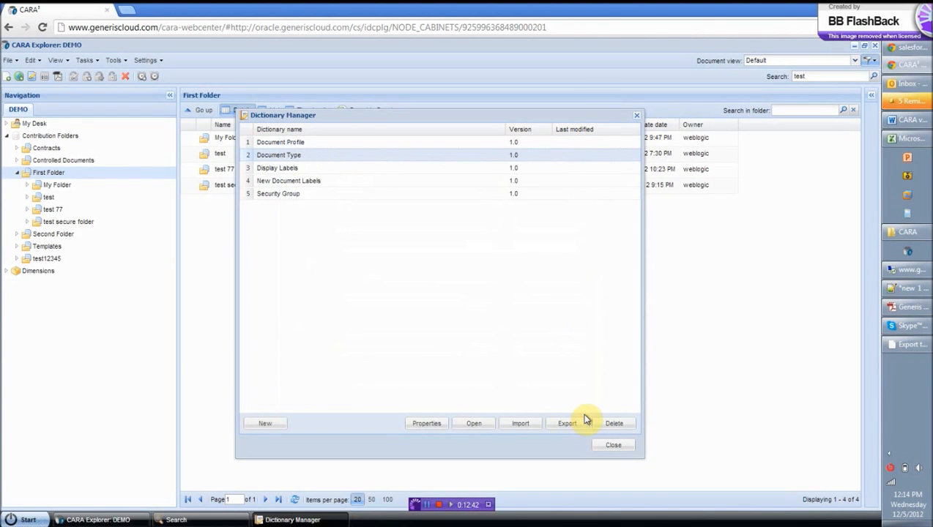
# - Review the Document Type dictionary's properties, try adding an alias named ja, cancel, and close the Dictionary Manager
pyautogui.click(438, 425)
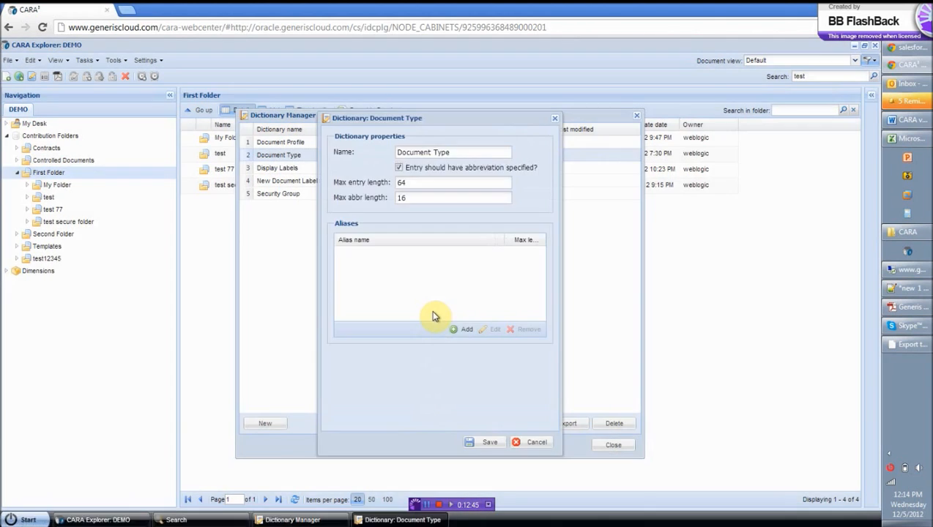
pyautogui.click(461, 329)
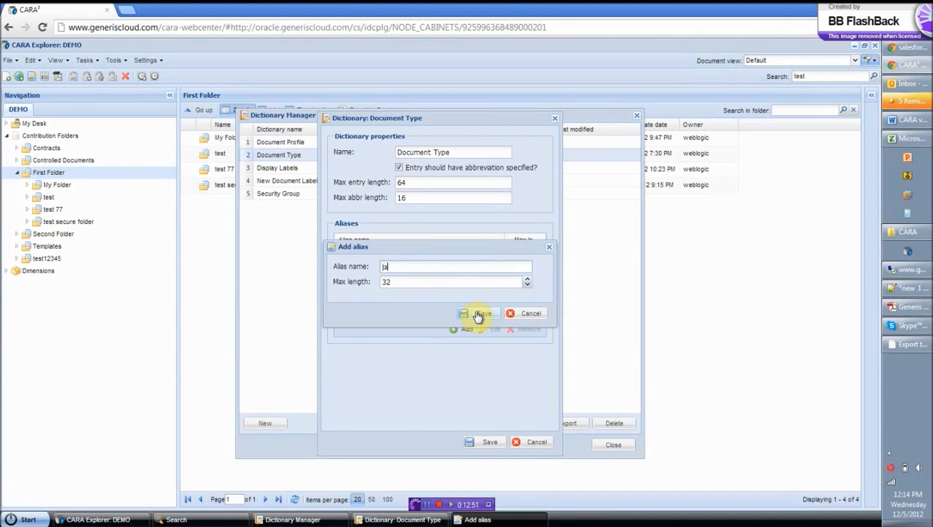
pyautogui.click(524, 315)
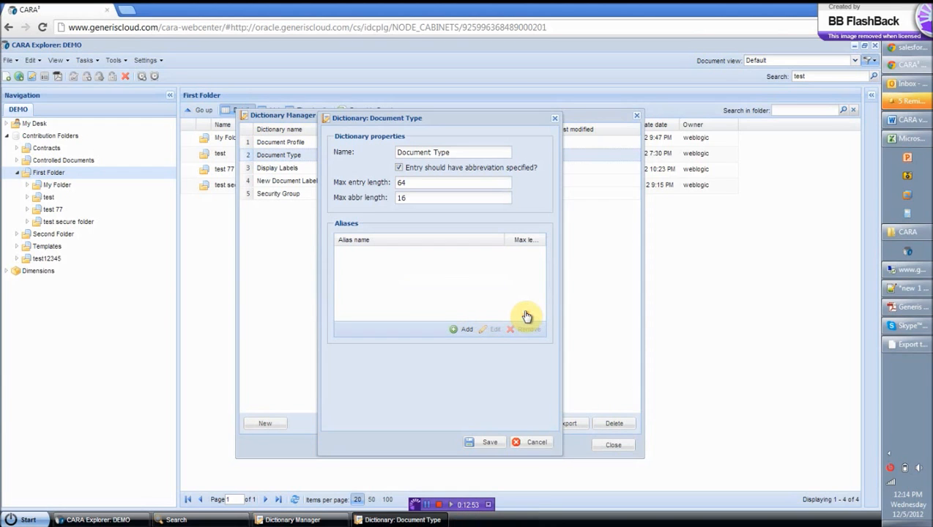
pyautogui.click(538, 443)
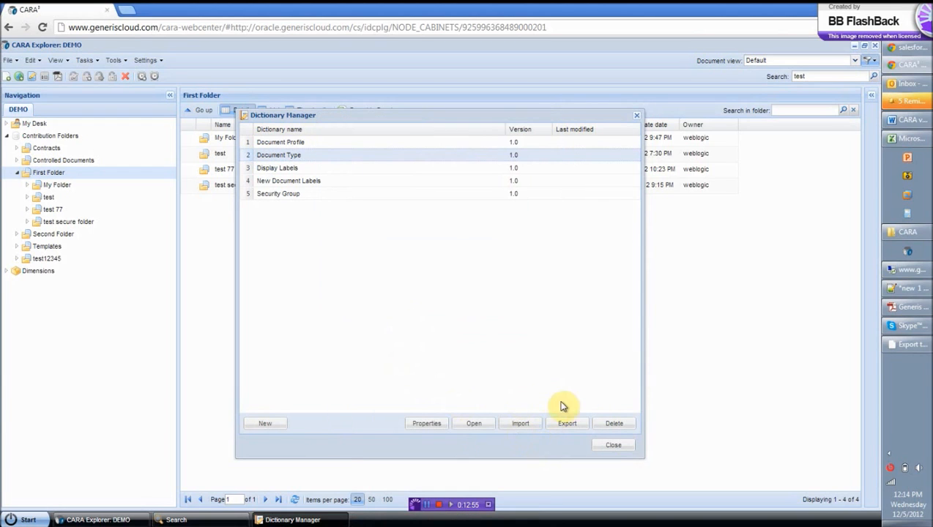
pyautogui.click(614, 445)
# - Open the DocConfigurator taxonomies and review the dictionary assigned to each level of Main Classification, leaving its properties without saving
pyautogui.click(29, 516)
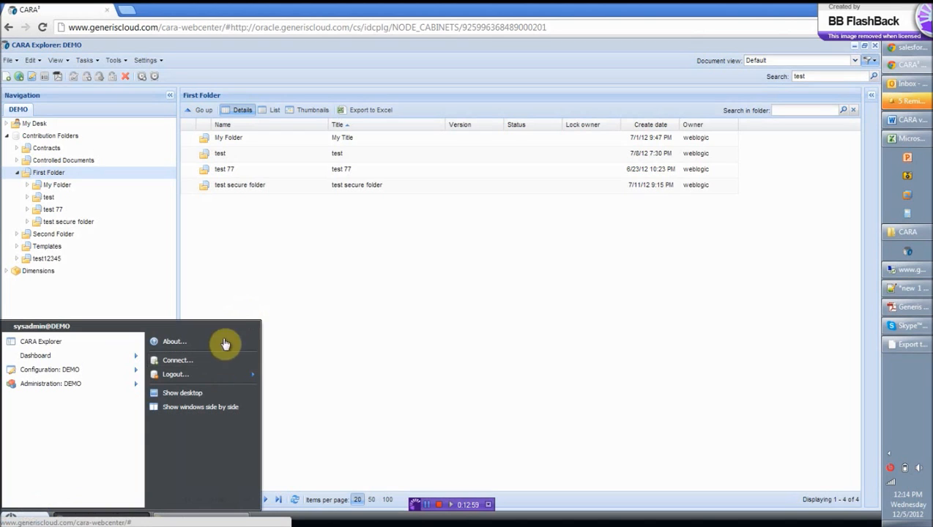
pyautogui.moveTo(213, 433)
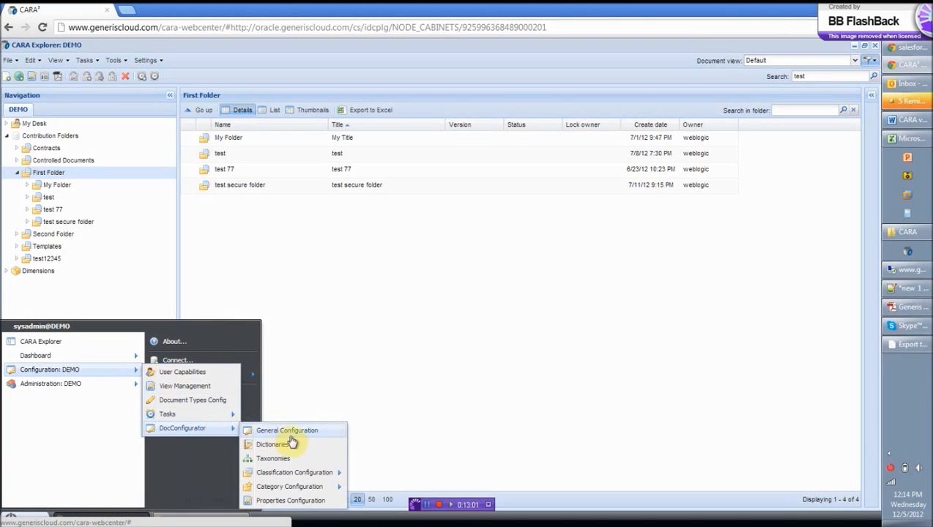
pyautogui.click(300, 459)
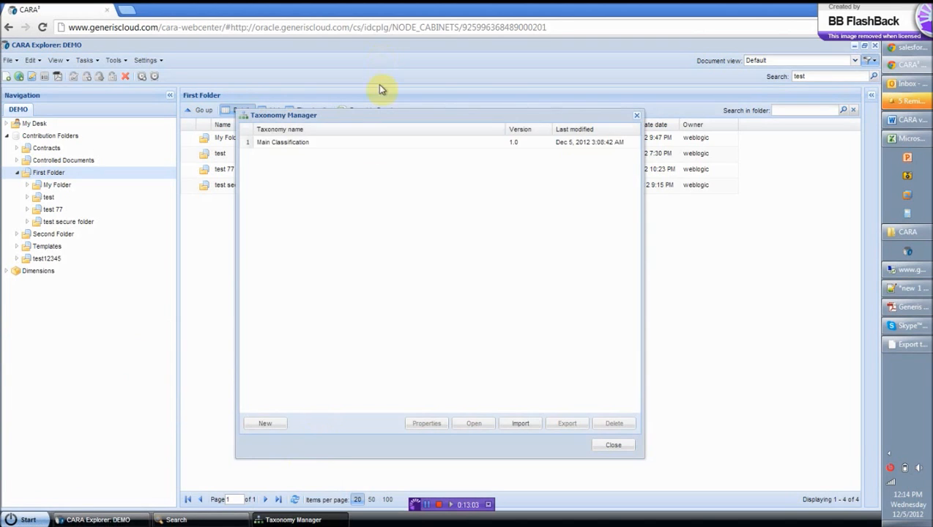
pyautogui.click(361, 144)
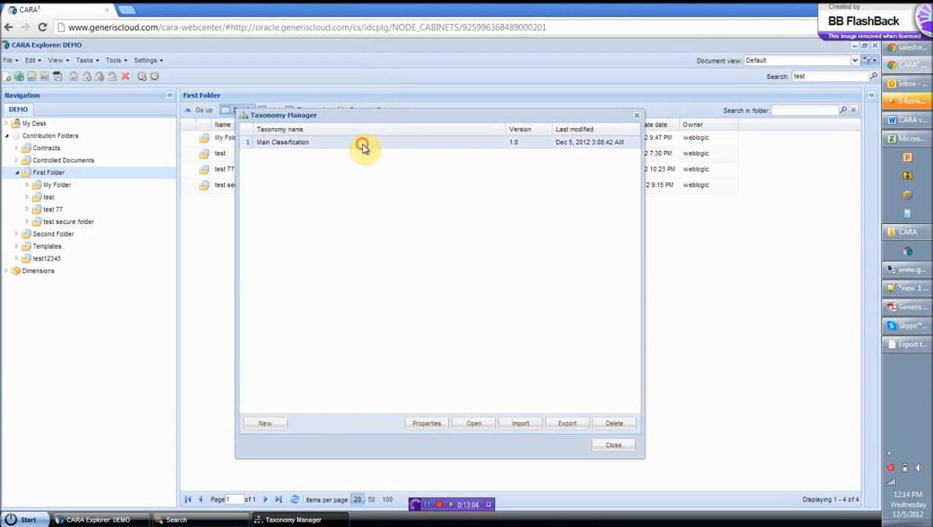
pyautogui.click(429, 423)
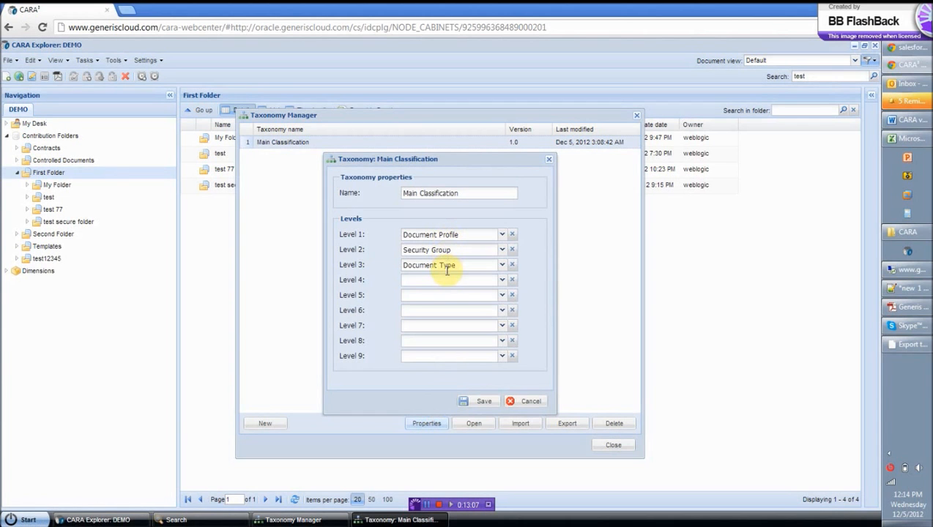
pyautogui.click(528, 405)
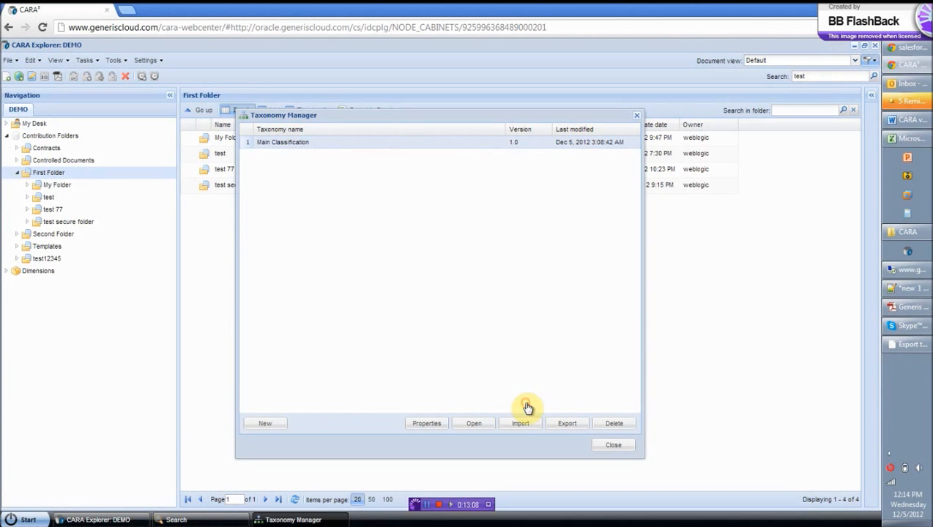
# - Examine the Main Classification taxonomy's item hierarchy, then close it and the Taxonomy Manager
pyautogui.doubleClick(301, 144)
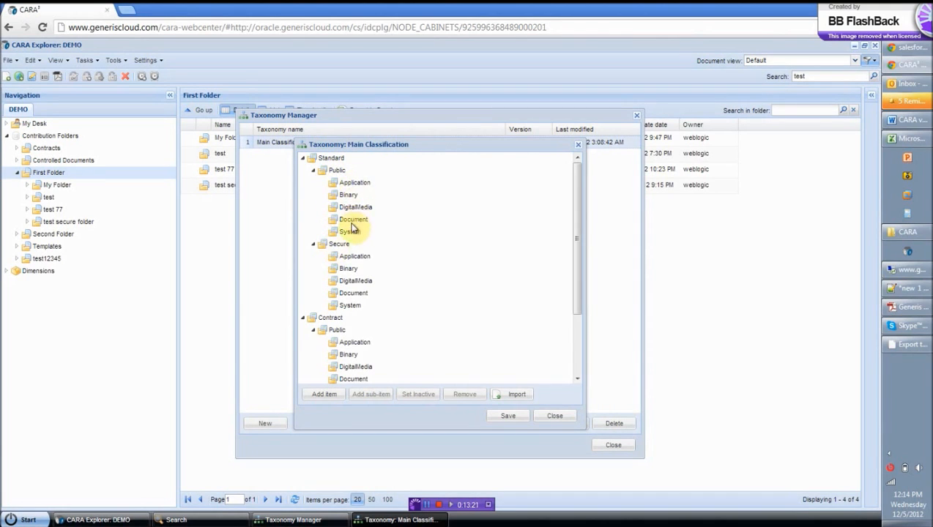
pyautogui.click(558, 415)
pyautogui.click(607, 445)
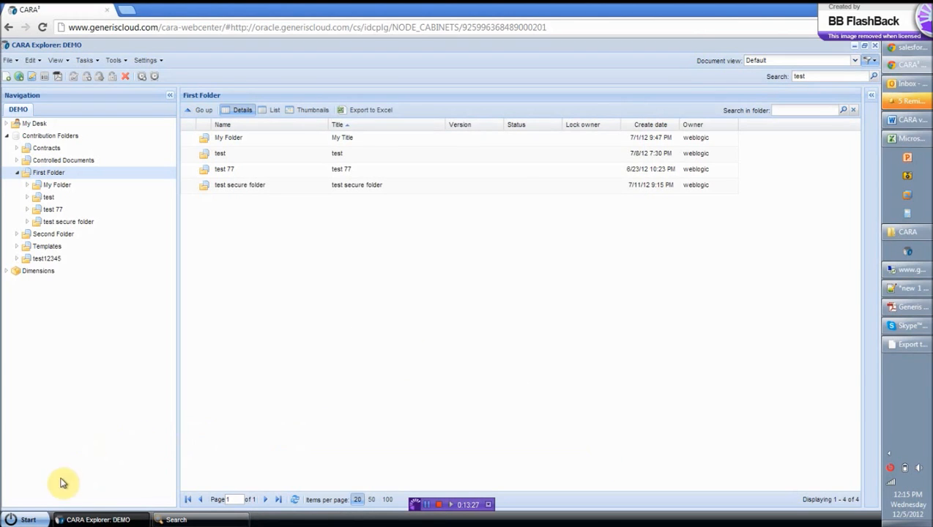
# - Open the Type and lifecycle classification configuration and select the Document classification under Standard, Public
pyautogui.click(28, 519)
pyautogui.moveTo(139, 370)
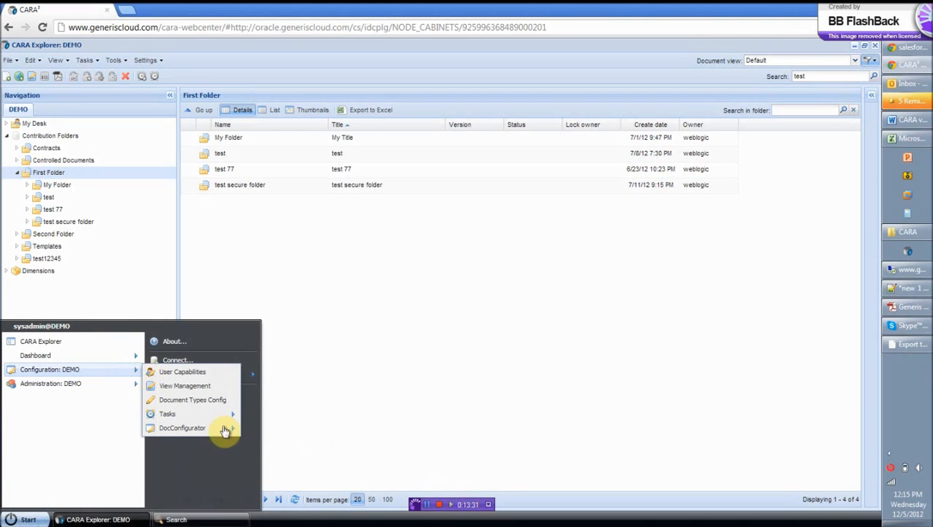
pyautogui.moveTo(233, 427)
pyautogui.moveTo(320, 479)
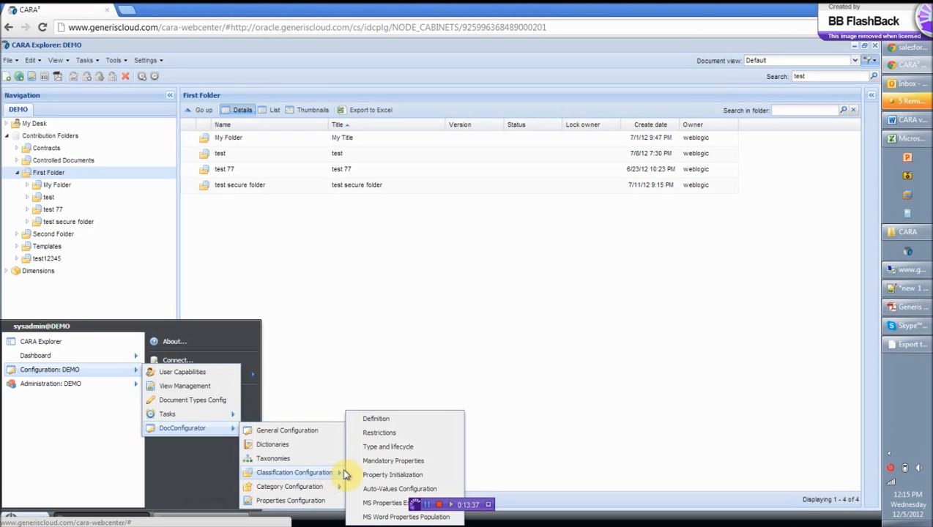
pyautogui.click(394, 448)
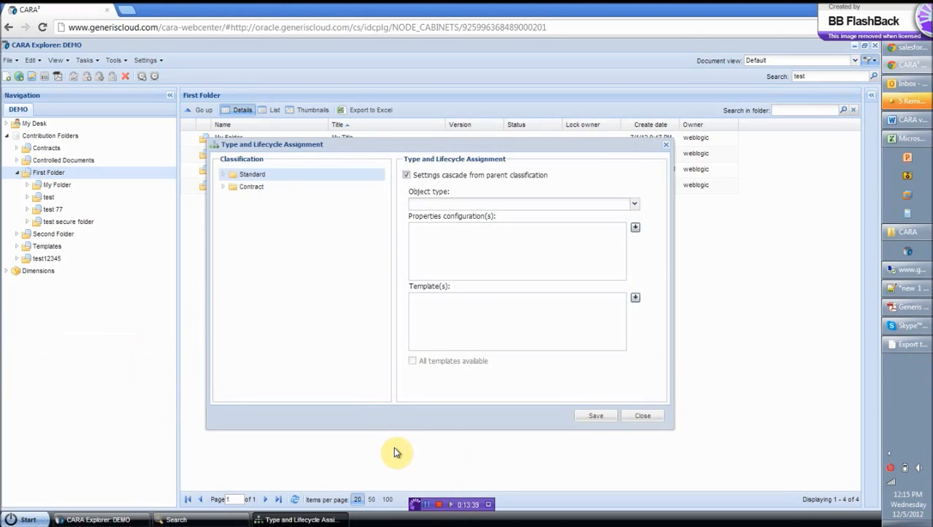
pyautogui.click(223, 175)
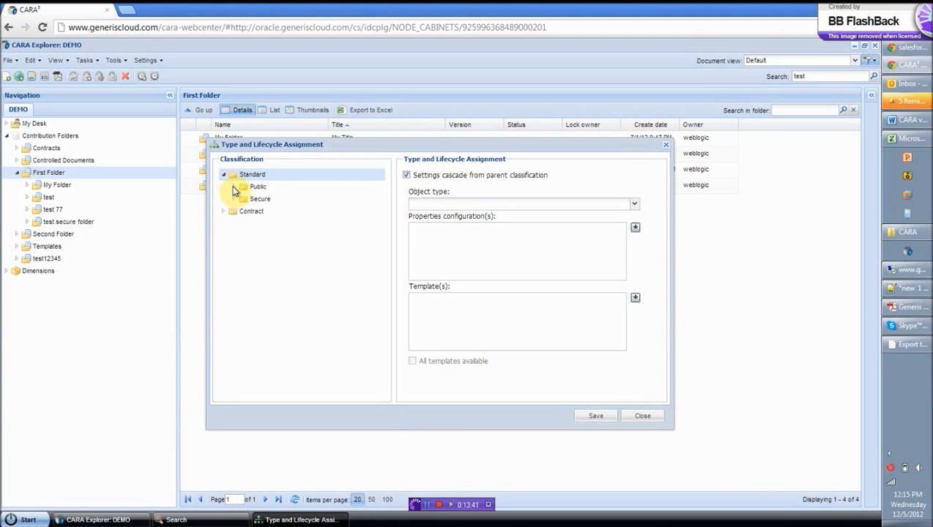
pyautogui.click(234, 186)
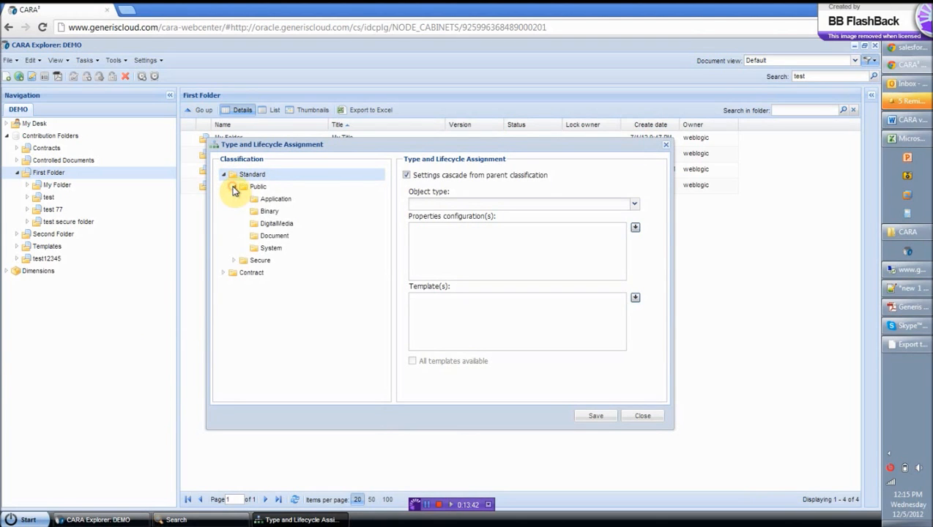
pyautogui.click(281, 236)
# - Turn off cascading settings from the parent classification and set the object type to ControlledDocument
pyautogui.click(468, 176)
pyautogui.click(634, 205)
pyautogui.click(634, 205)
pyautogui.click(634, 205)
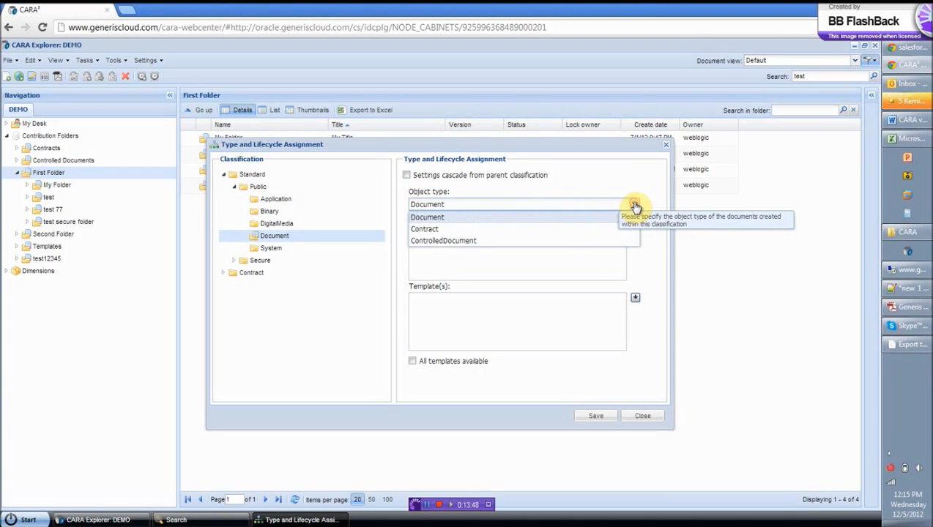
pyautogui.click(542, 242)
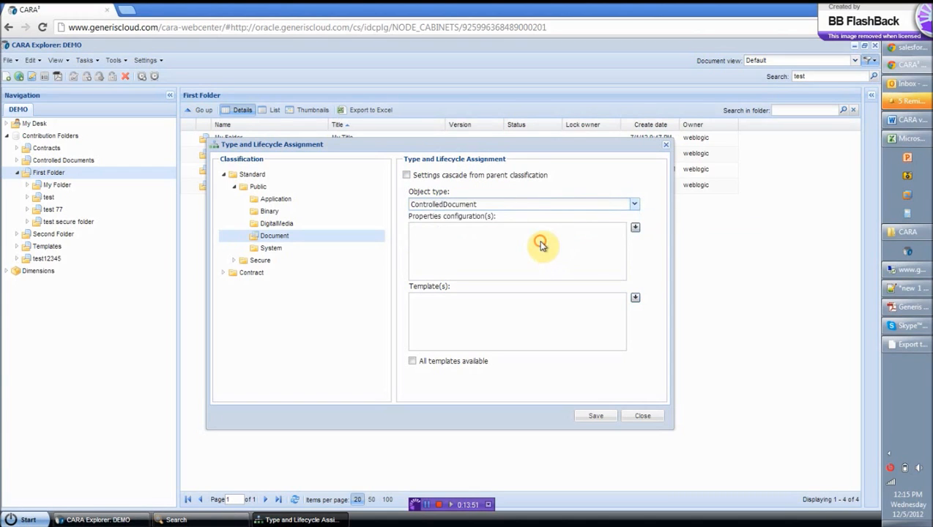
# - Try assigning the Document properties configuration to the classification, then cancel the selection
pyautogui.click(634, 229)
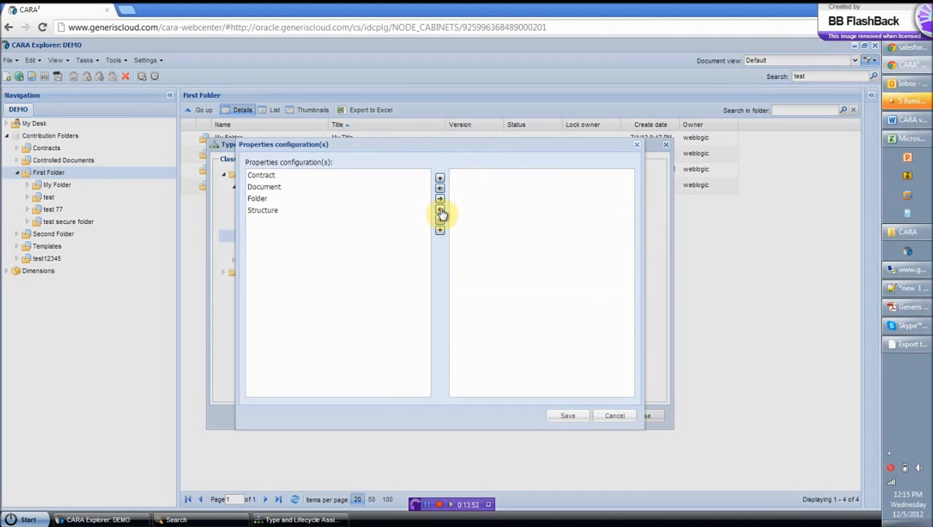
pyautogui.click(267, 186)
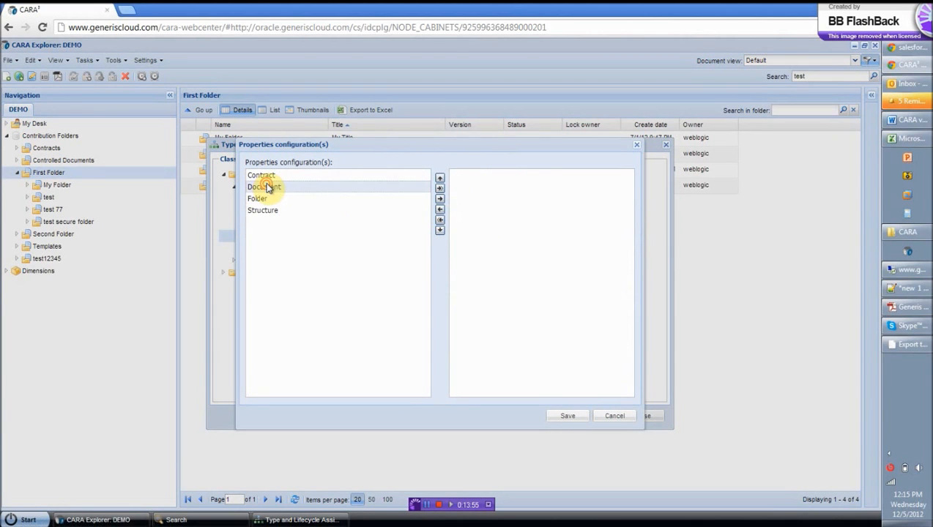
pyautogui.doubleClick(267, 186)
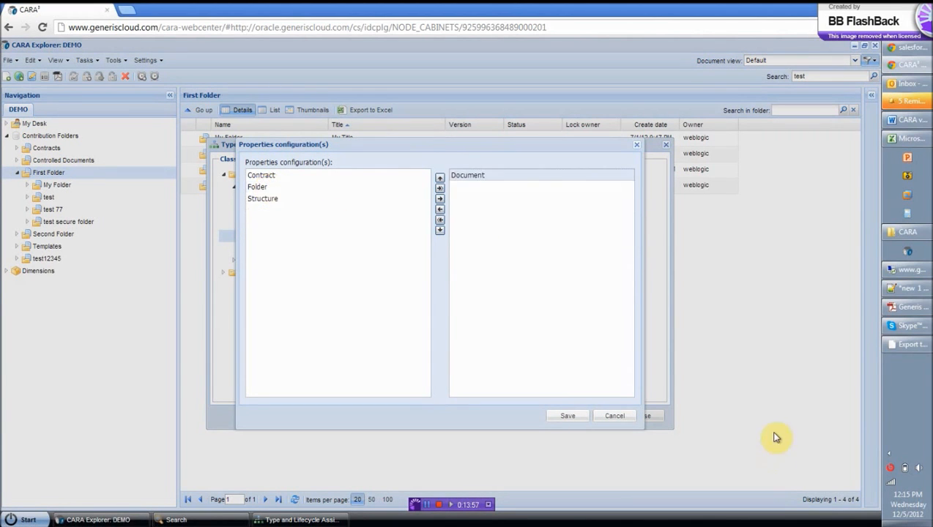
pyautogui.click(615, 416)
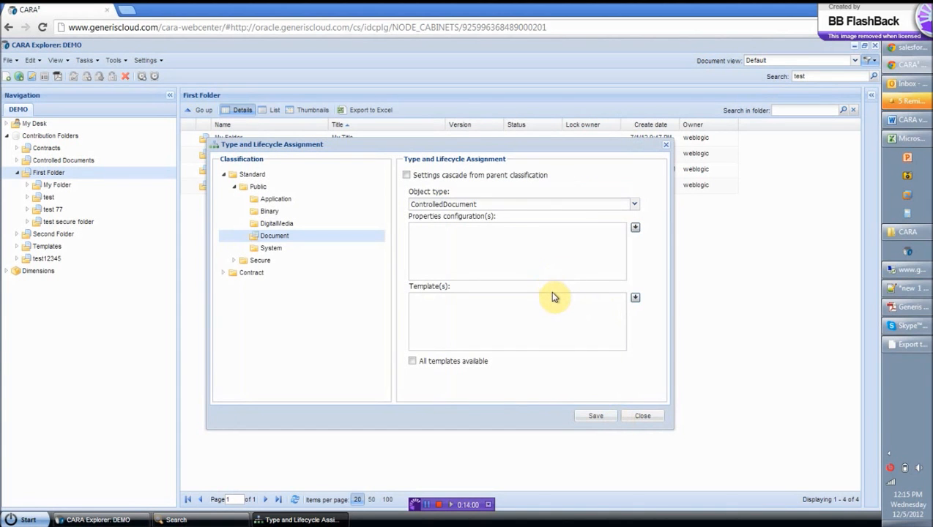
# - Close the Type and Lifecycle Assignment without saving and open the Property Initialization classification configuration
pyautogui.click(644, 417)
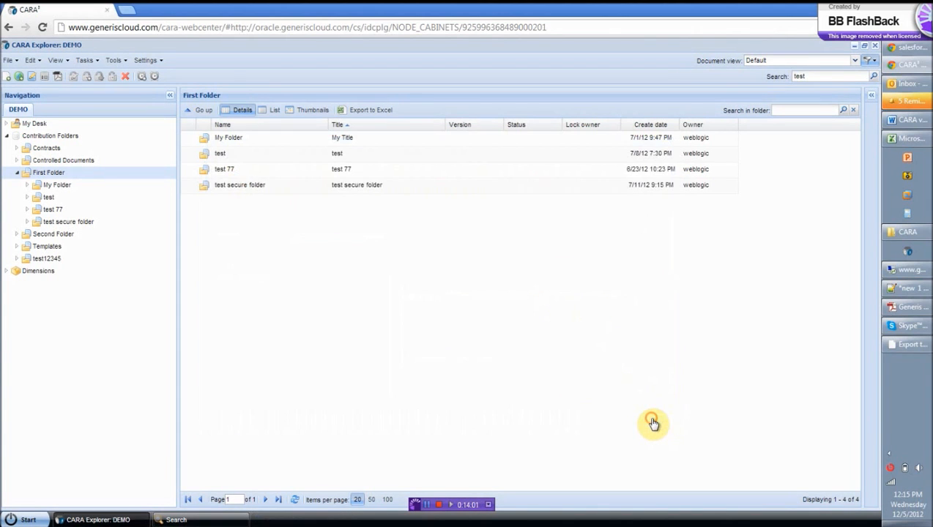
pyautogui.click(37, 518)
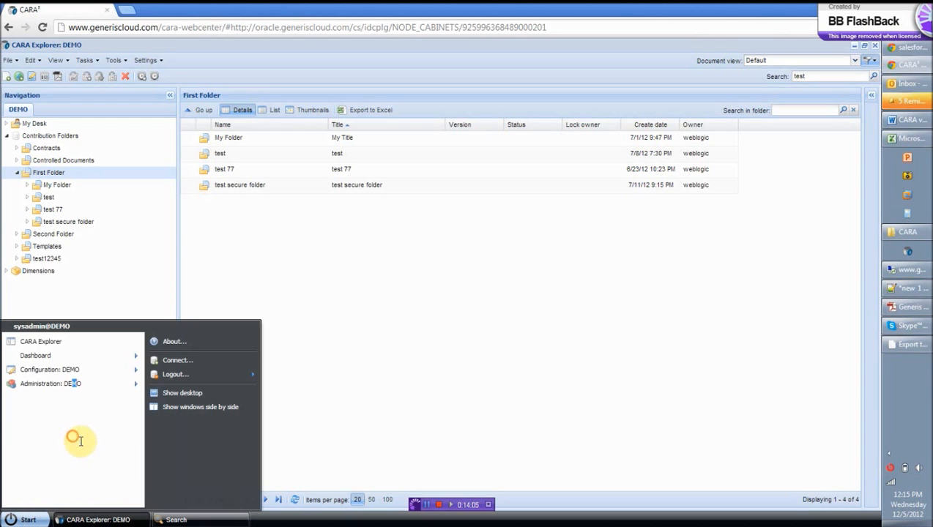
pyautogui.moveTo(130, 368)
pyautogui.moveTo(211, 428)
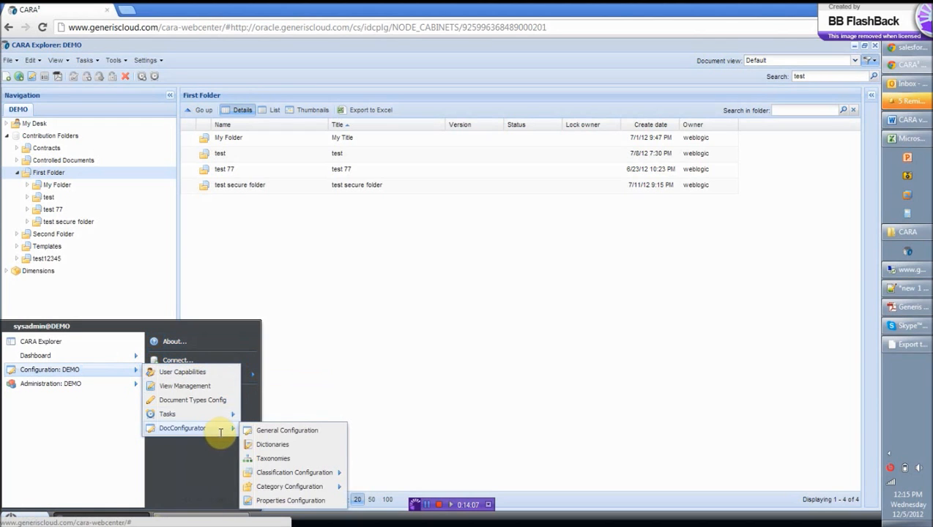
pyautogui.moveTo(338, 473)
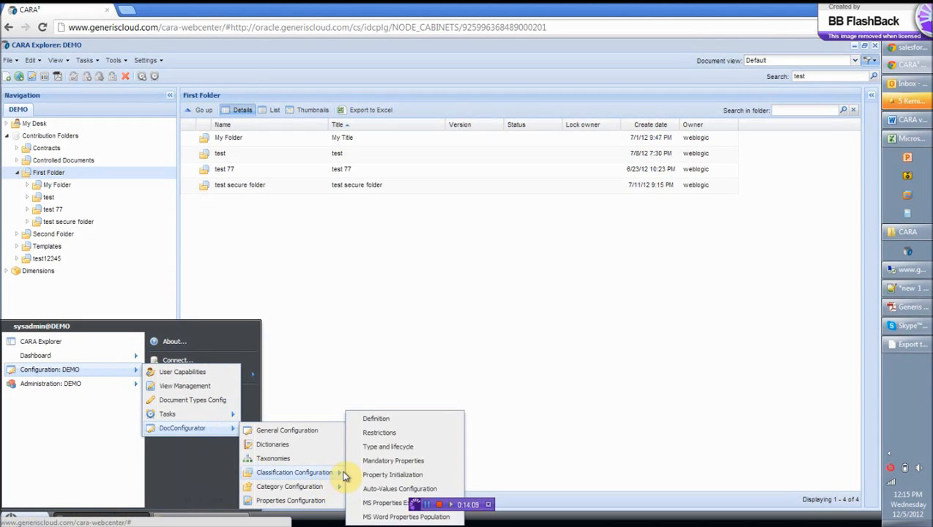
pyautogui.click(421, 476)
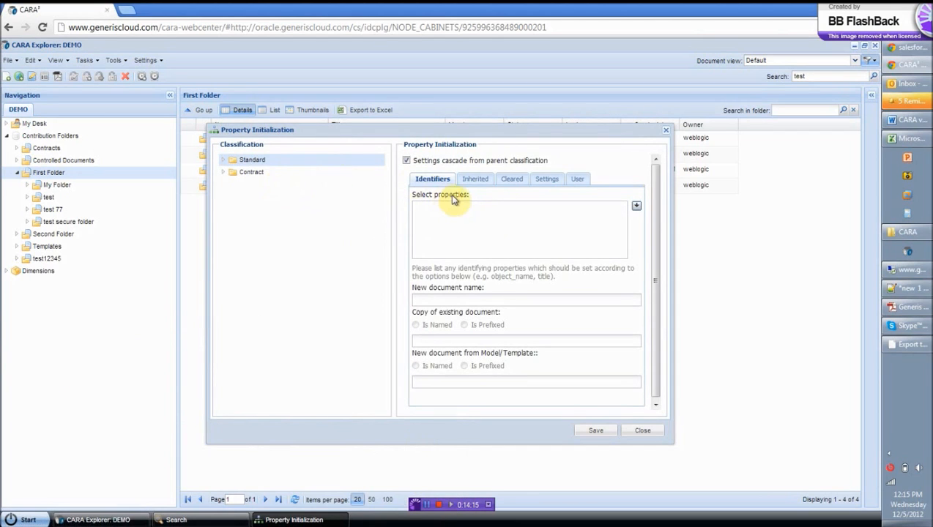
# - Review the Inherited, Cleared and Settings sections of the Property Initialization configuration, then close it
pyautogui.click(477, 182)
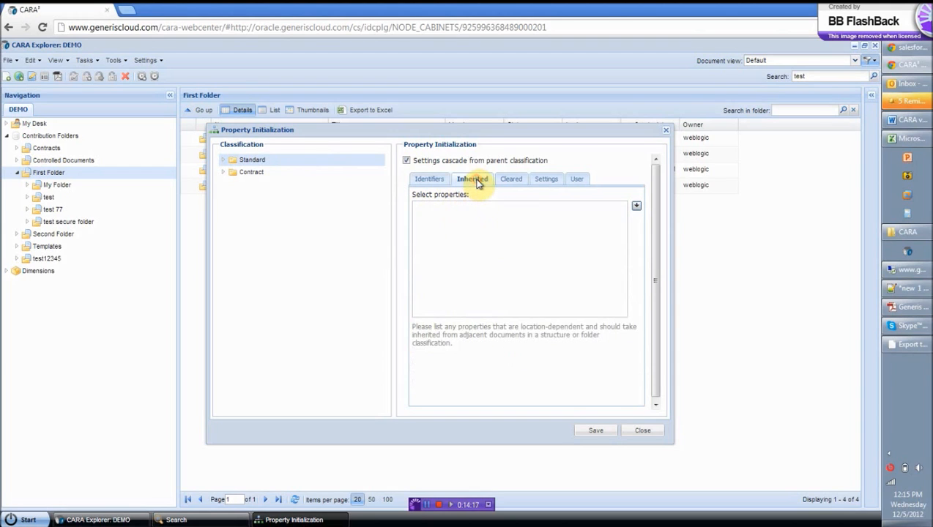
pyautogui.click(510, 180)
pyautogui.click(545, 181)
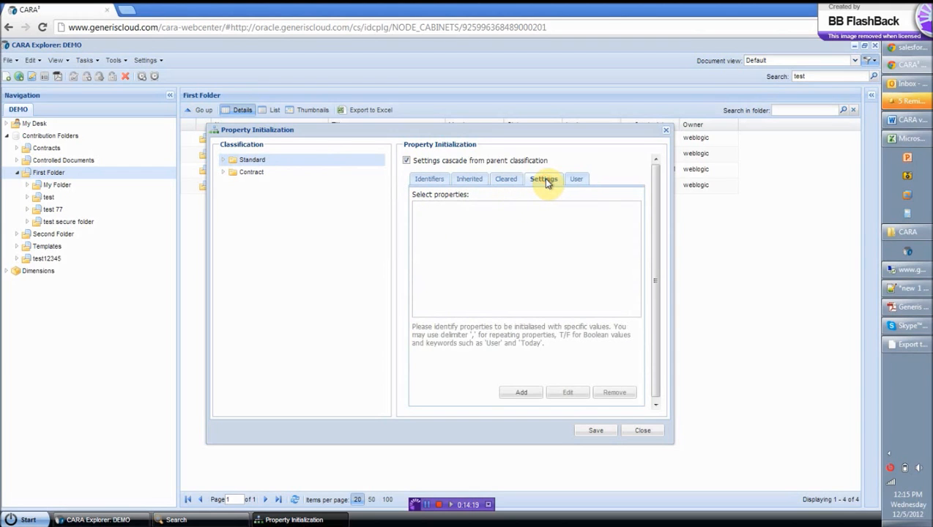
pyautogui.click(644, 431)
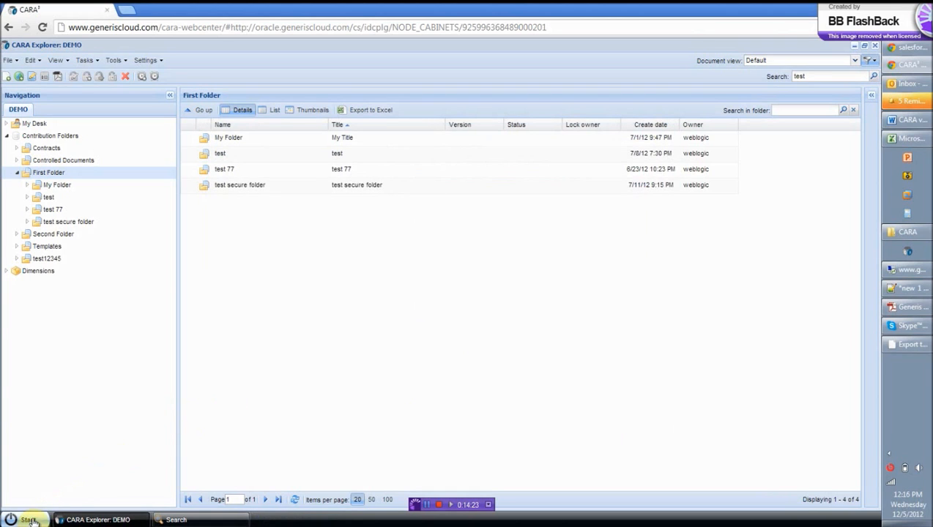
# - Review the category configuration options available in the DocConfigurator, including Linking Configuration
pyautogui.click(33, 519)
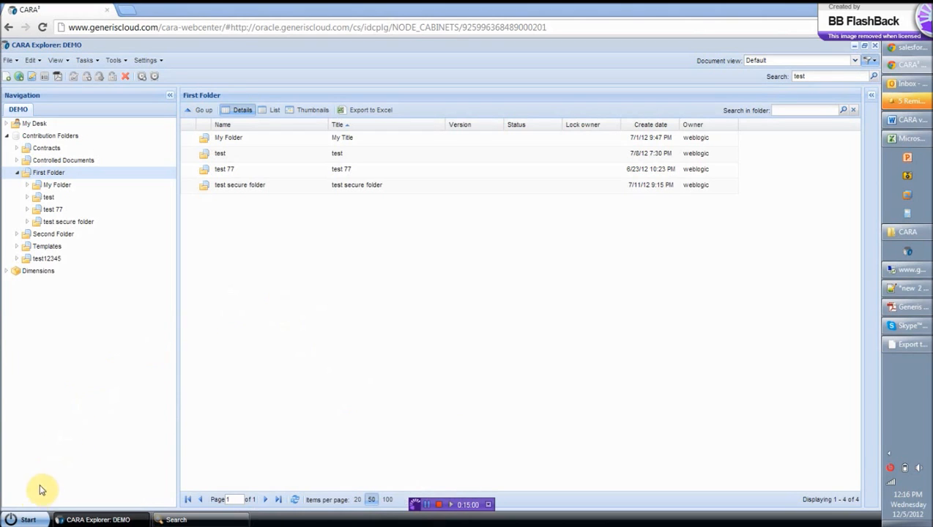
pyautogui.click(29, 520)
pyautogui.moveTo(146, 375)
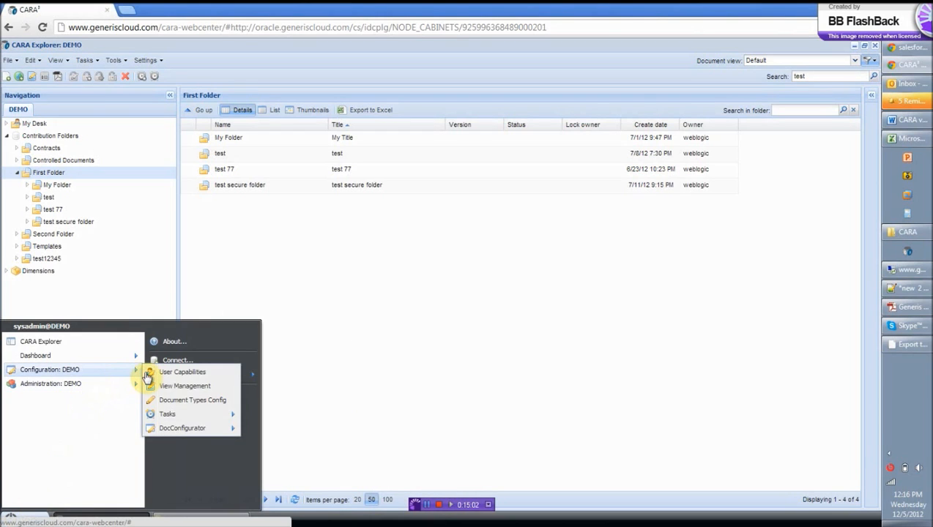
pyautogui.moveTo(234, 429)
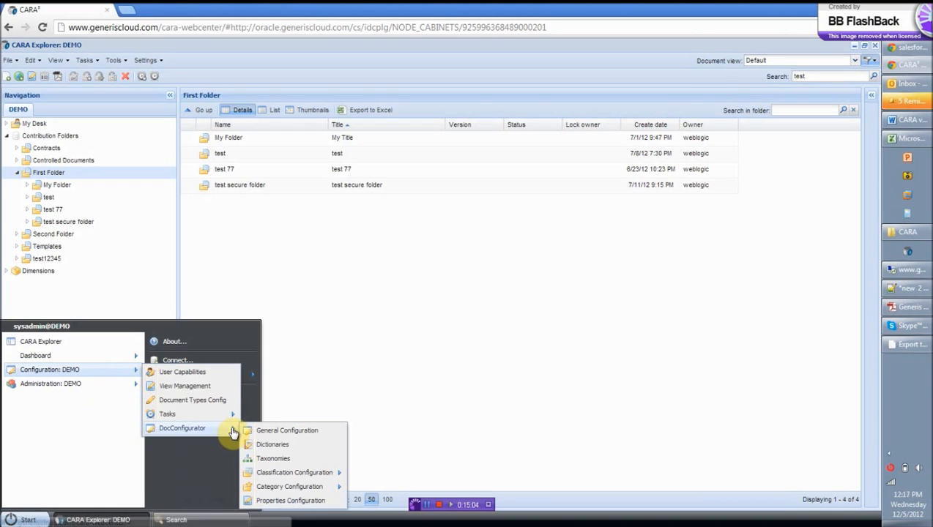
pyautogui.moveTo(338, 491)
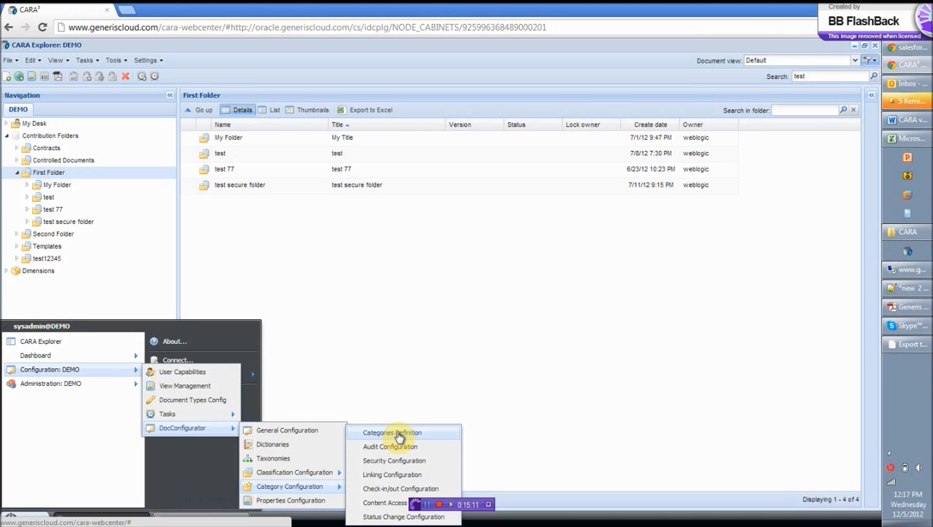
pyautogui.click(395, 475)
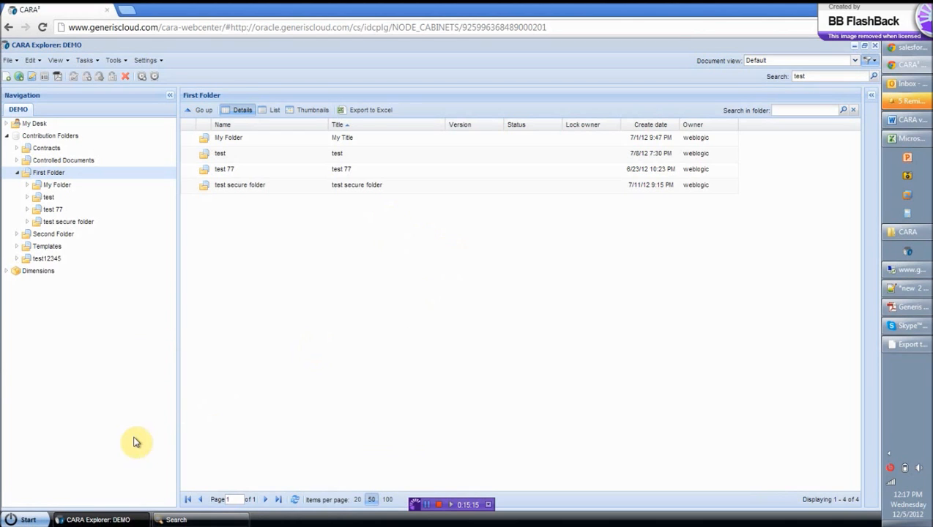
# - Open the Properties Configuration and bring up the Document configuration's form for all users
pyautogui.click(22, 520)
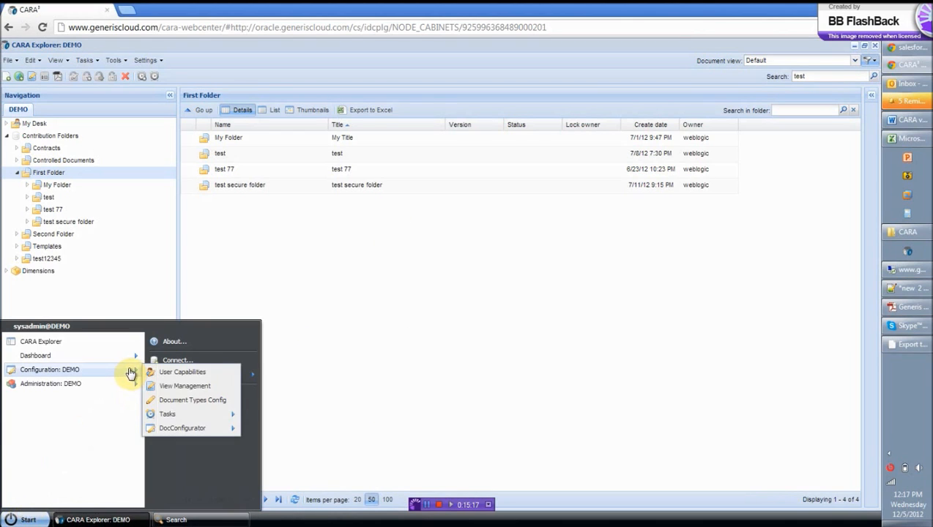
pyautogui.moveTo(293, 486)
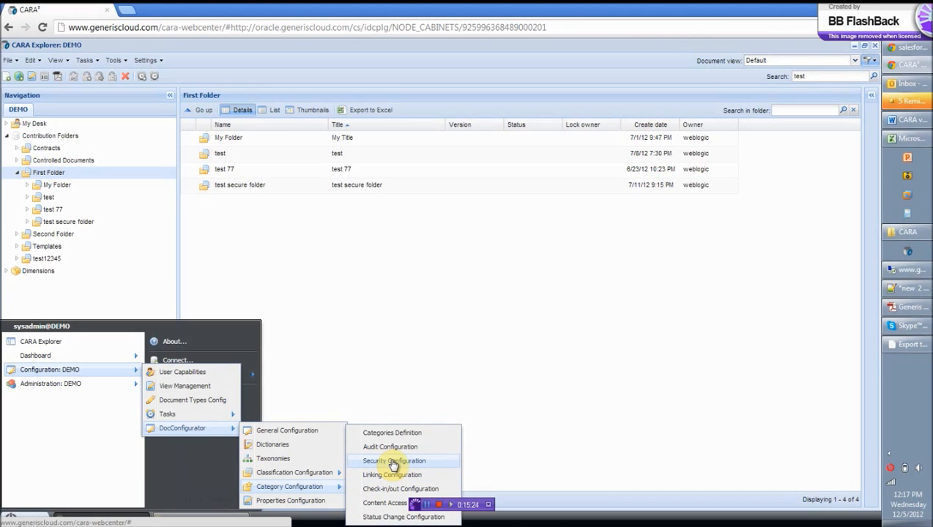
pyautogui.click(292, 504)
pyautogui.click(309, 192)
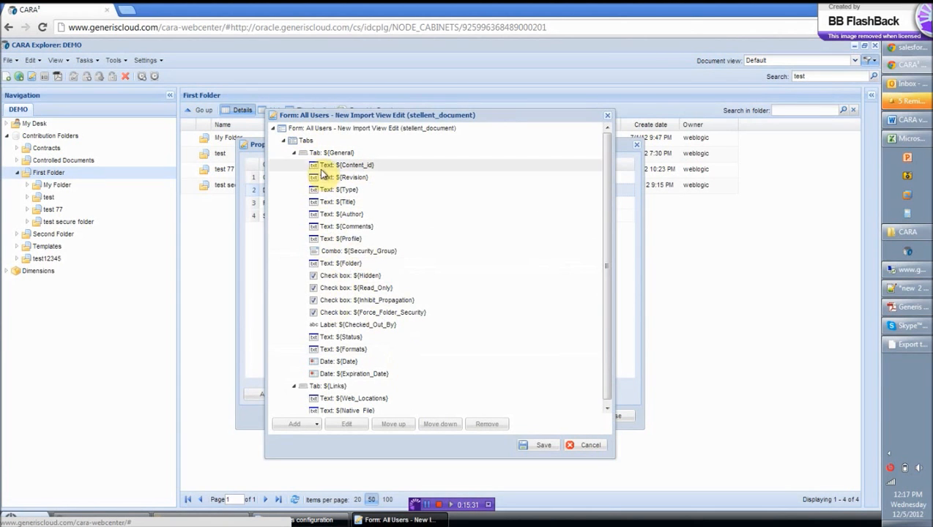
# - Set the form's Links tab label to <font color="red">Links</font> and save the tab
pyautogui.click(294, 153)
pyautogui.click(333, 165)
pyautogui.click(362, 430)
pyautogui.click(368, 138)
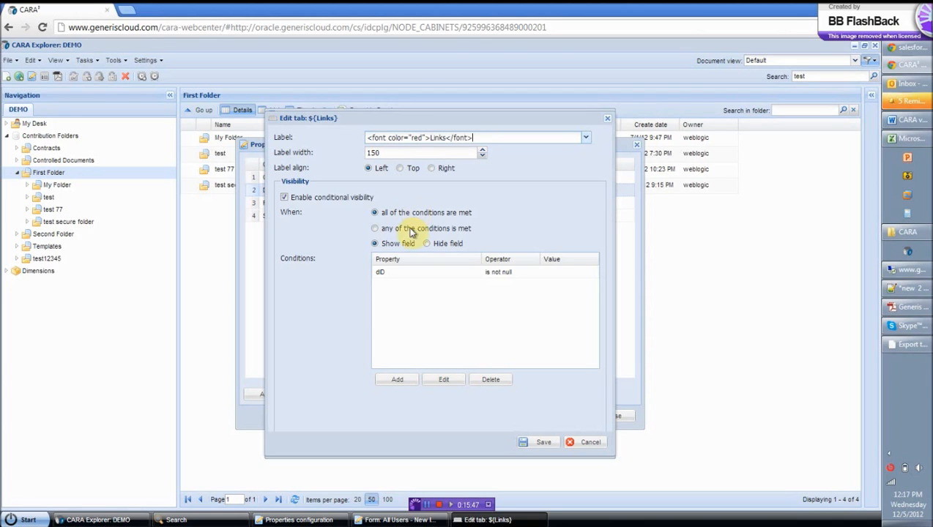
pyautogui.click(545, 442)
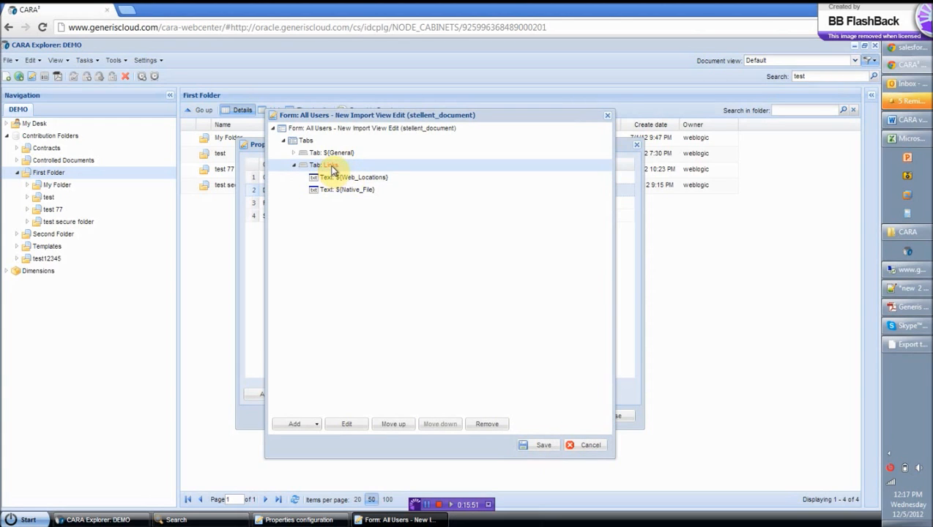
# - Add a field set labelled Stuff to the Links tab
pyautogui.click(309, 429)
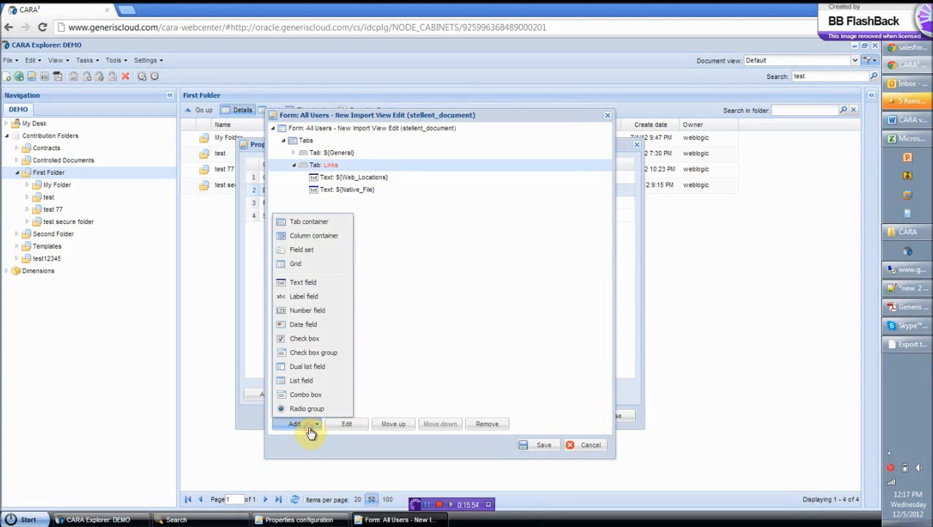
pyautogui.click(306, 251)
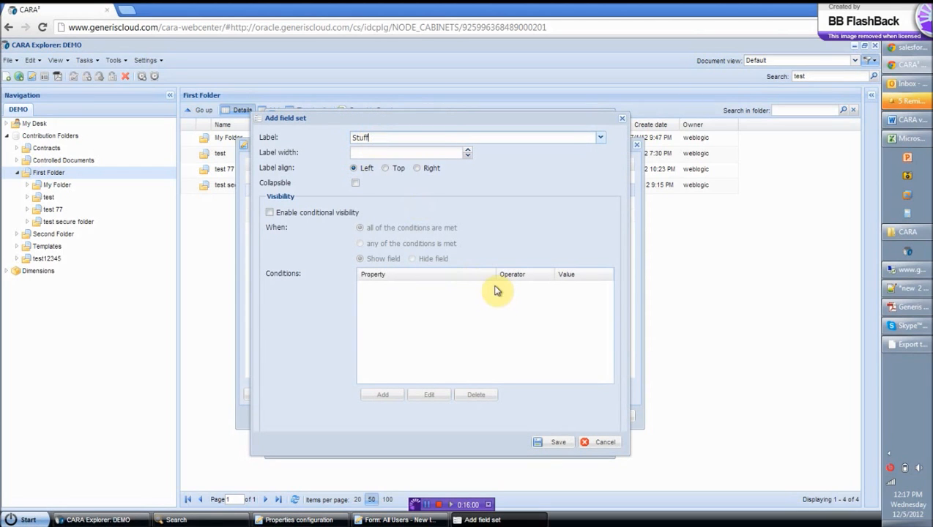
pyautogui.click(558, 443)
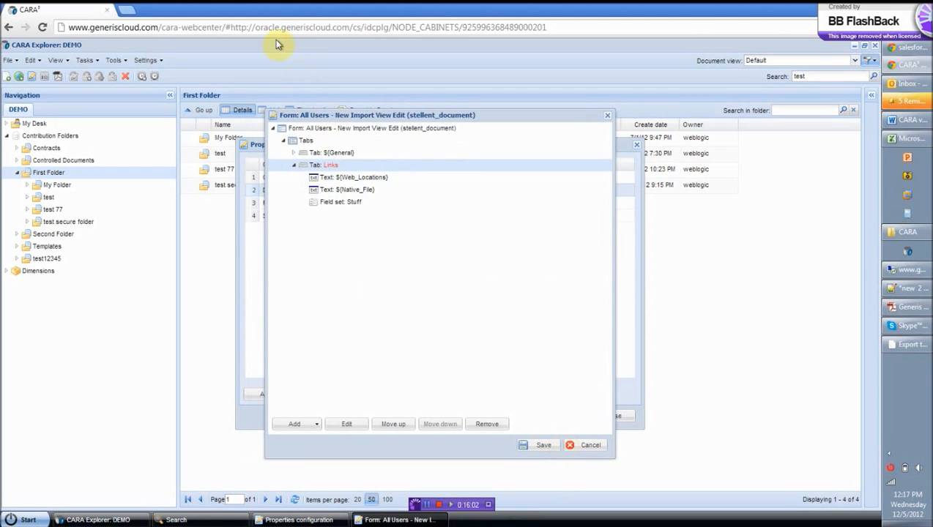
# - Move the Web Locations and Native File fields into the Stuff field set, then save the form and close the Properties Configuration
pyautogui.click(363, 178)
pyautogui.moveTo(368, 204)
pyautogui.mouseDown()
pyautogui.moveTo(360, 206)
pyautogui.moveTo(360, 192)
pyautogui.mouseUp()
pyautogui.click(366, 177)
pyautogui.click(542, 448)
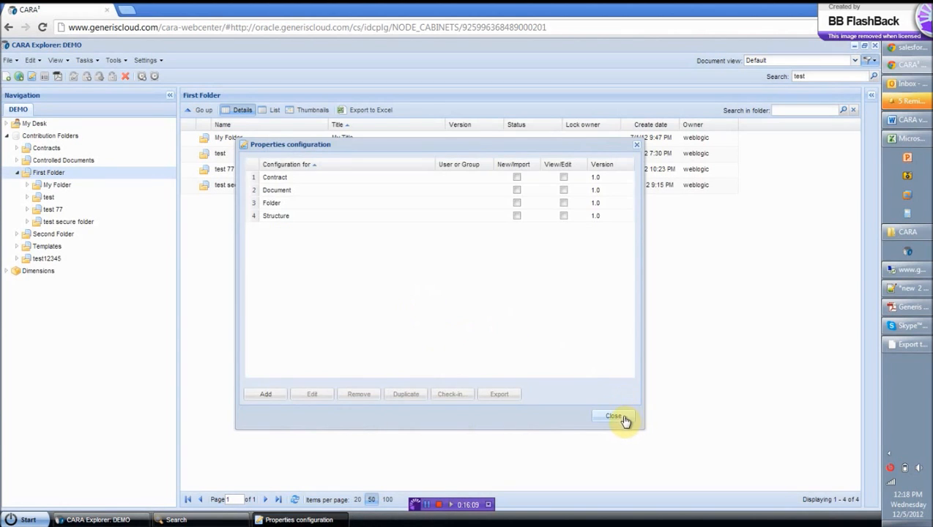
pyautogui.click(615, 416)
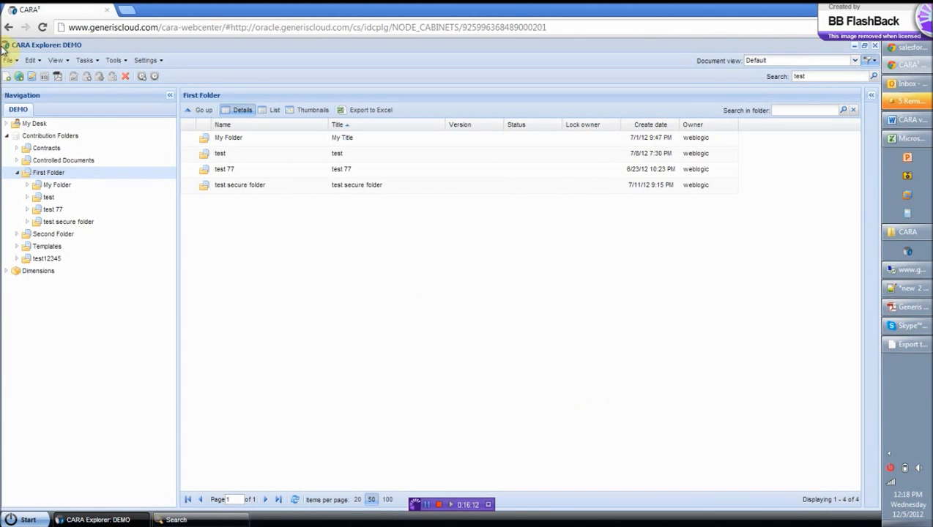
# - Turn off the Binary only filter for First Folder and check the Links tab in the properties of c-xml.zip
pyautogui.click(868, 61)
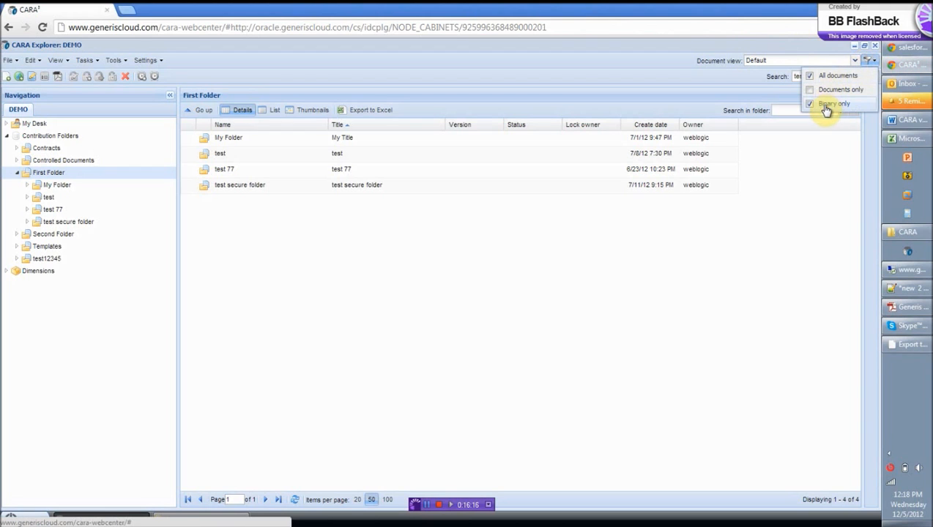
pyautogui.click(827, 103)
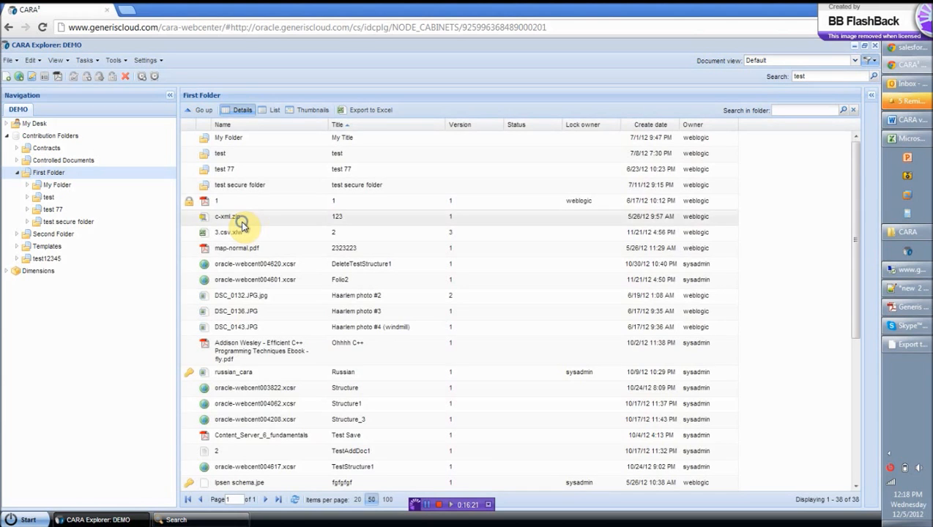
pyautogui.rightClick(242, 224)
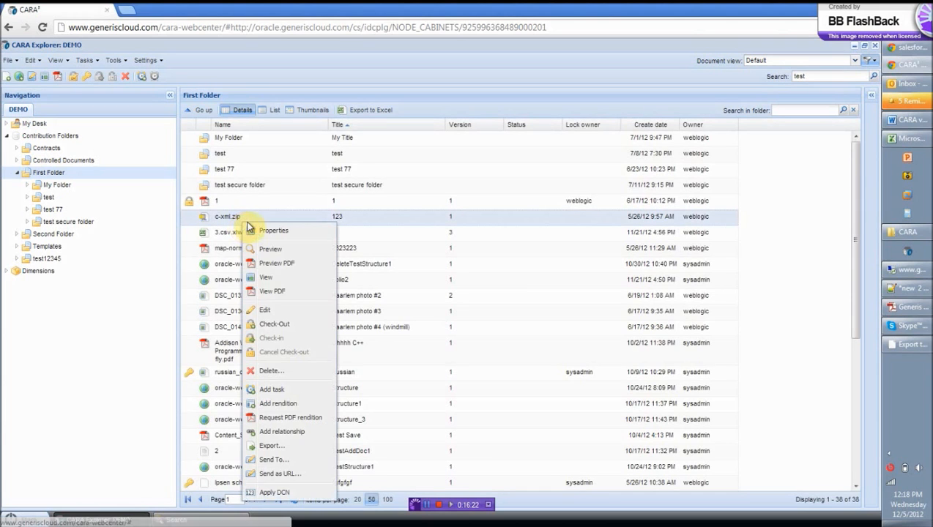
pyautogui.click(260, 229)
pyautogui.click(262, 116)
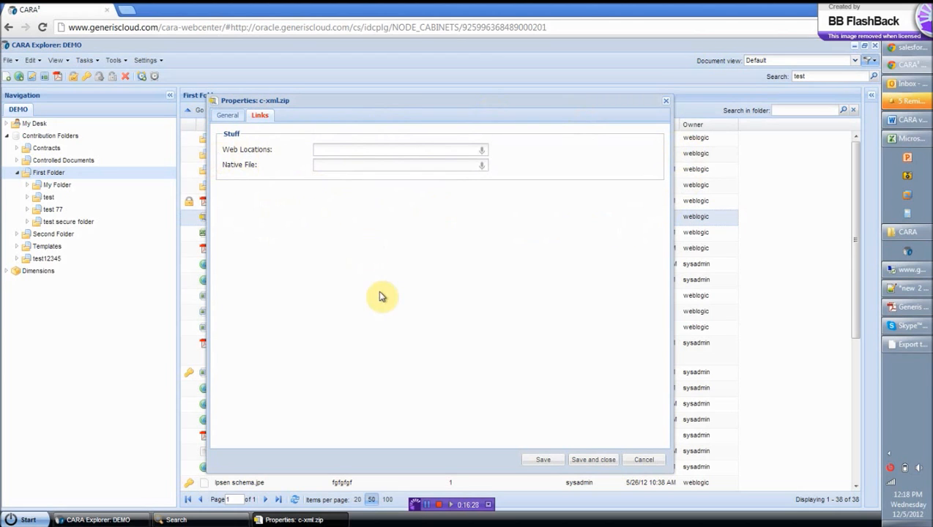
pyautogui.click(644, 460)
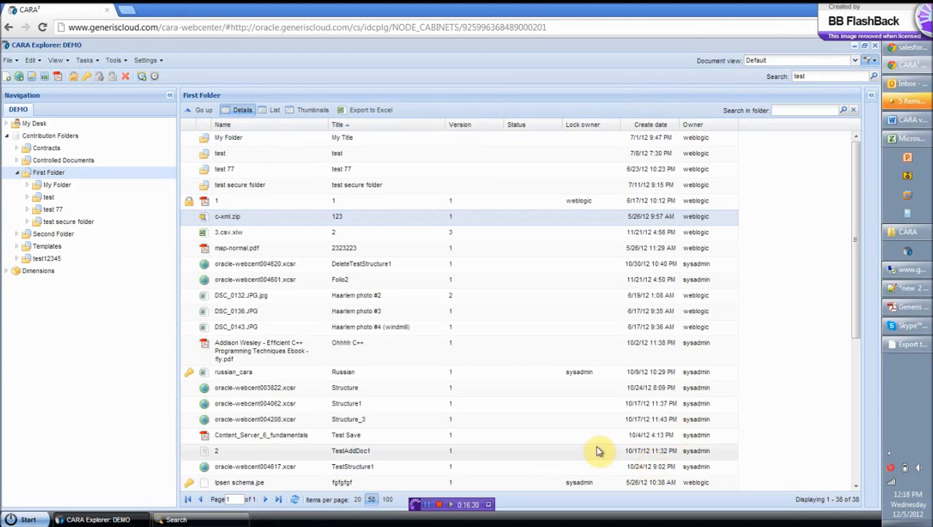
# - Open the oracle-webcent004620.xcsr structure from First Folder, then close it
pyautogui.click(29, 520)
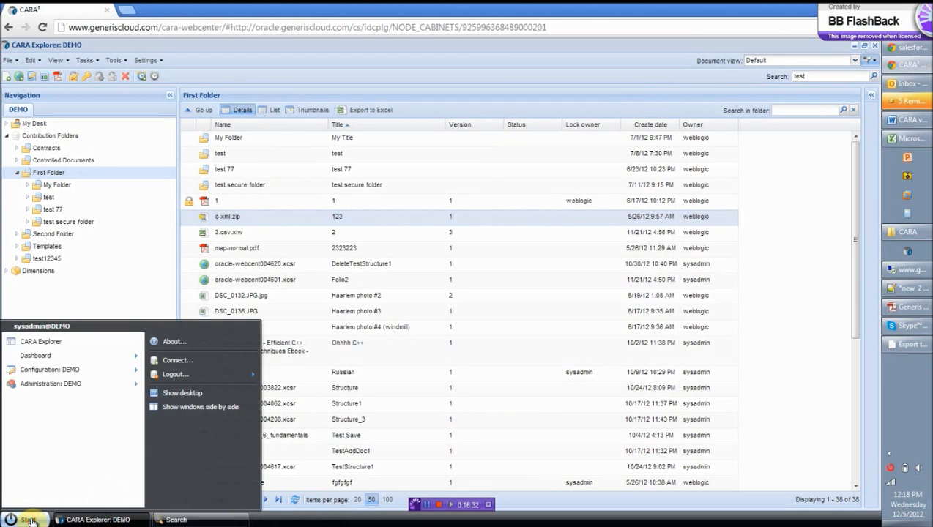
pyautogui.click(300, 271)
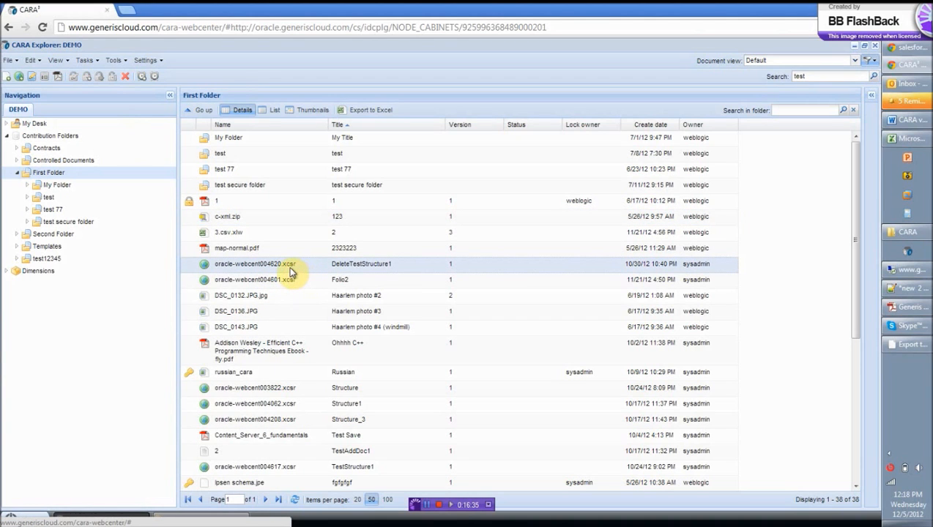
pyautogui.doubleClick(290, 271)
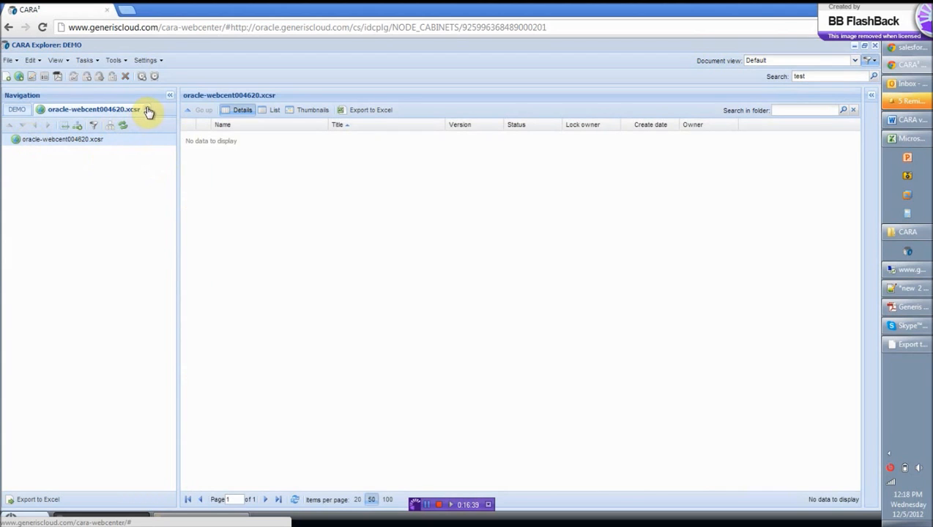
pyautogui.click(148, 110)
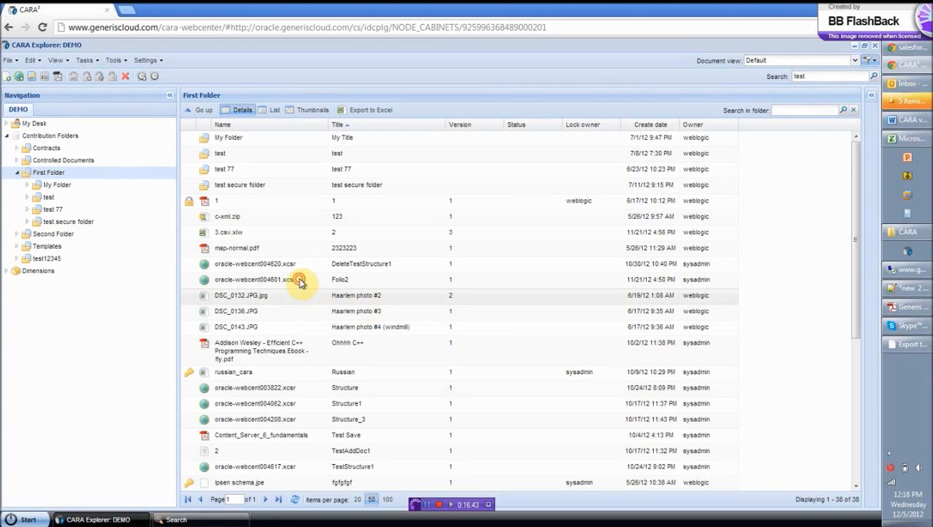
# - Open the oracle-webcent004601.xcsr structure and expand its Module 2 and Node1 nodes
pyautogui.doubleClick(300, 281)
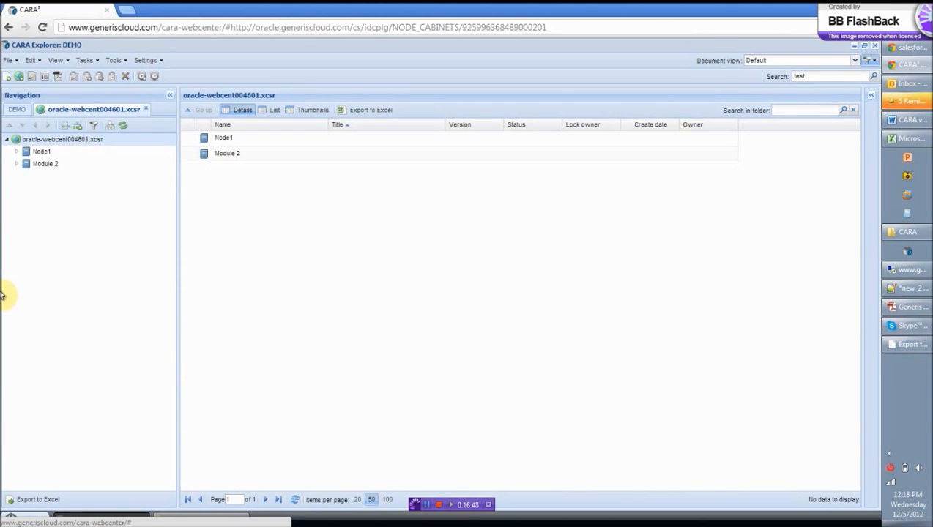
pyautogui.click(16, 164)
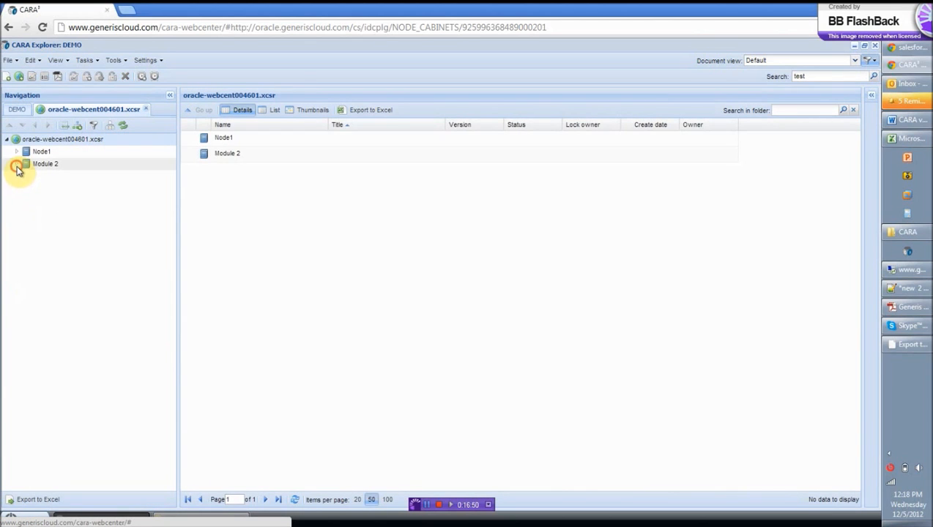
pyautogui.click(16, 151)
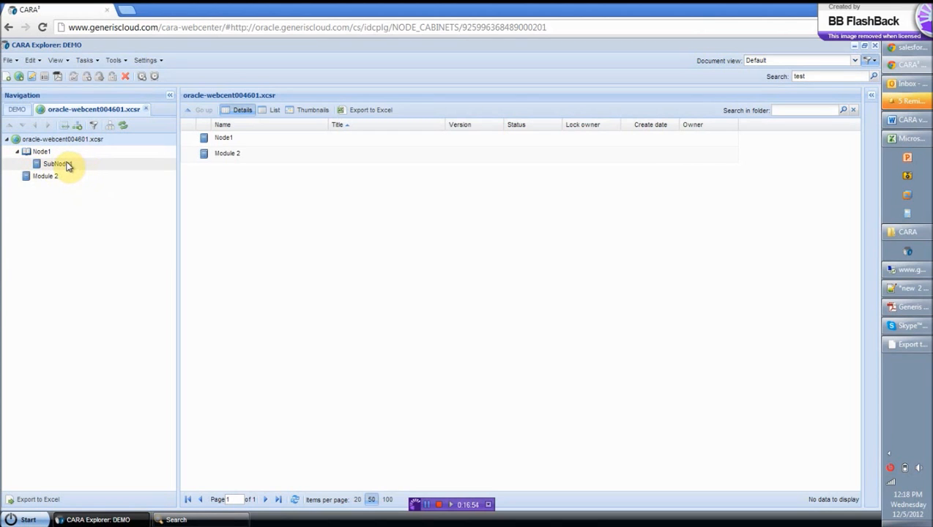
# - Try to move SubNode1 from Node1 into Module 2, then close the oracle-webcent004601.xcsr structure
pyautogui.click(66, 164)
pyautogui.moveTo(66, 164); pyautogui.dragTo(57, 177)
pyautogui.click(395, 284)
pyautogui.click(538, 328)
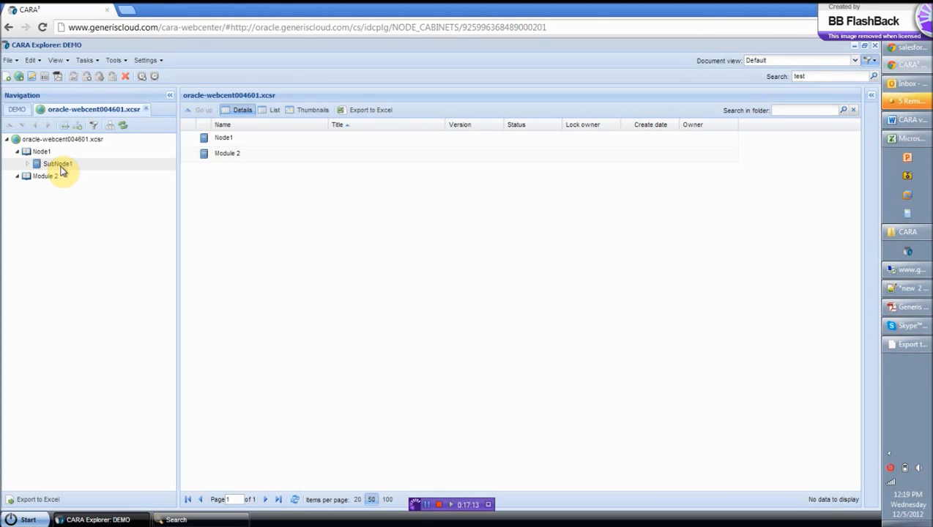
pyautogui.click(147, 111)
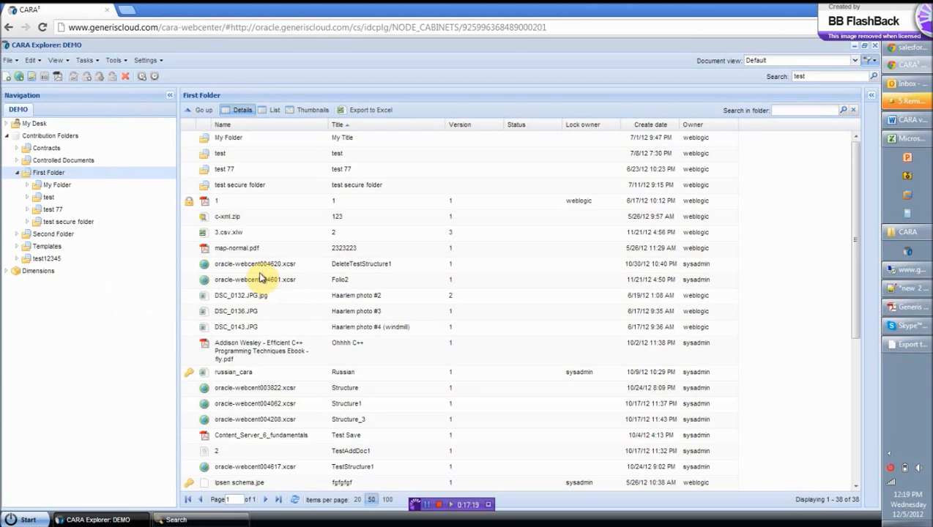
# - Reopen the oracle-webcent004601.xcsr structure, view the contents of SubNode1, Module 2 and Node1, and close it
pyautogui.doubleClick(260, 284)
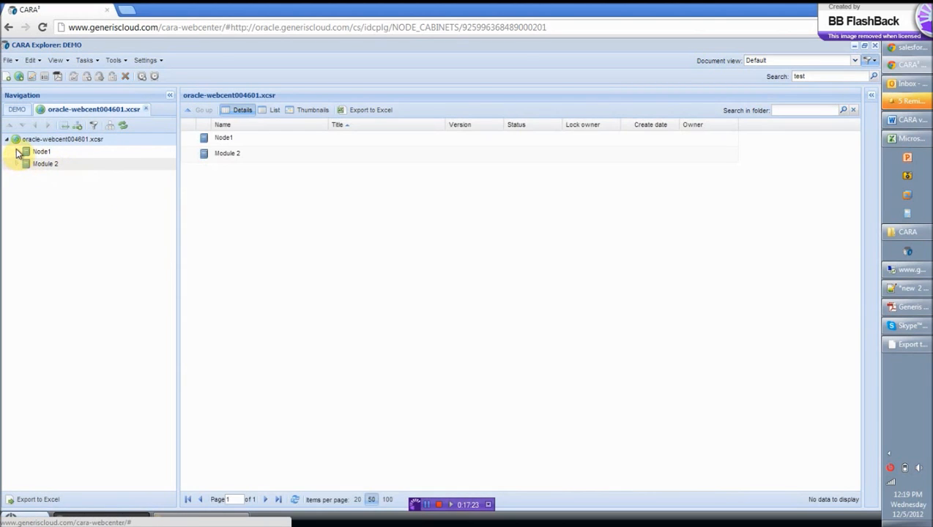
pyautogui.click(62, 165)
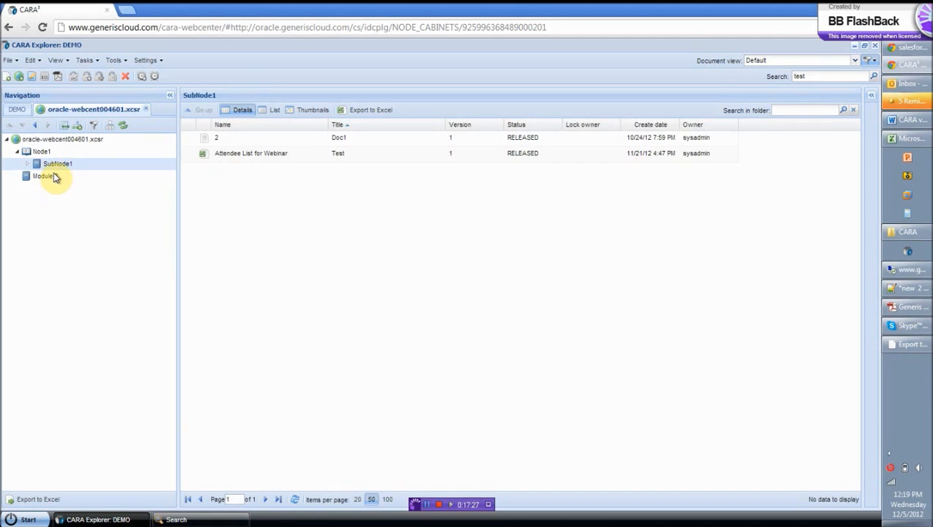
pyautogui.click(55, 177)
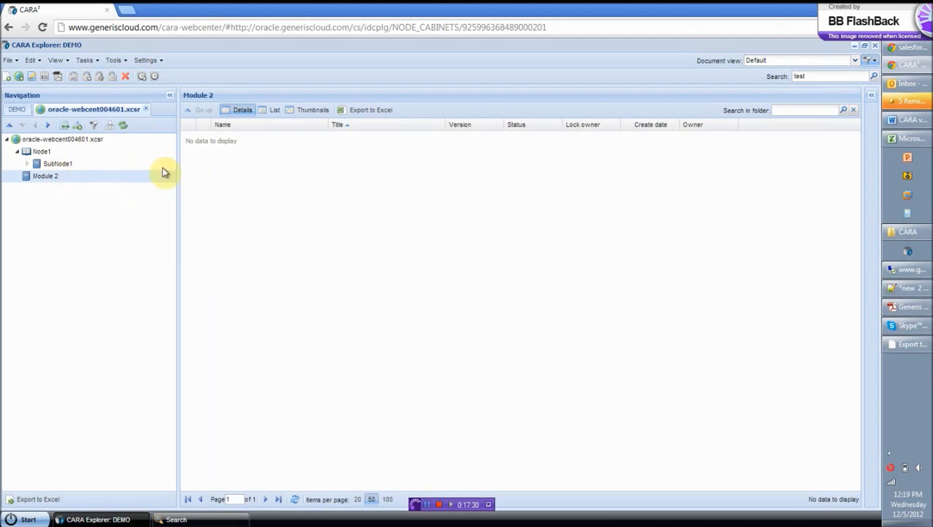
pyautogui.click(75, 164)
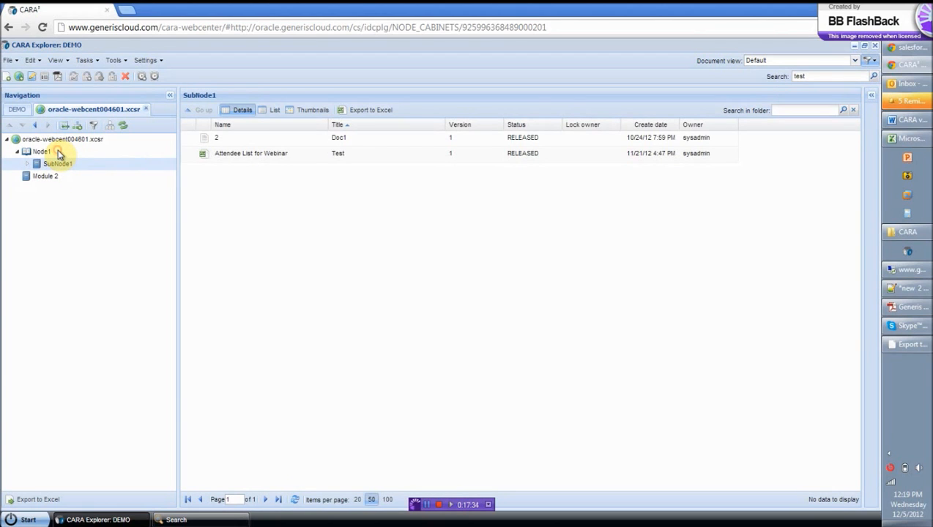
pyautogui.click(59, 152)
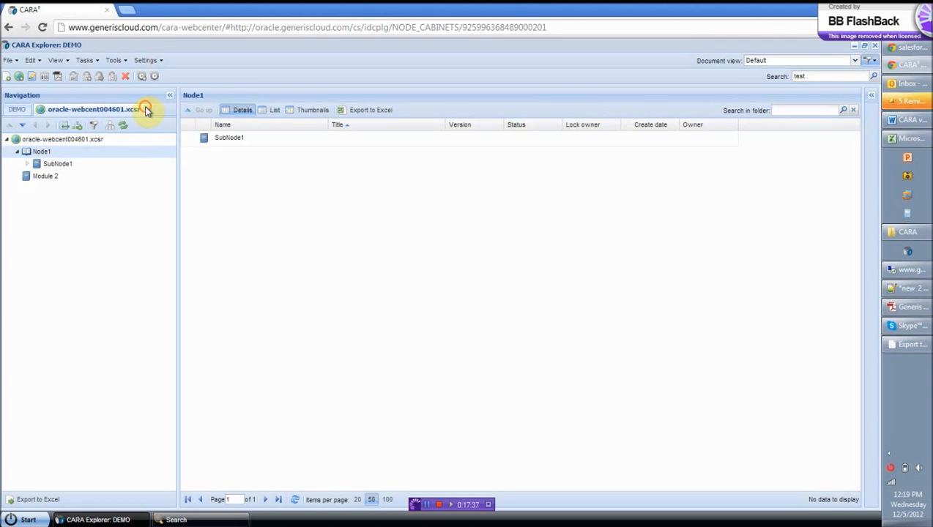
pyautogui.click(146, 109)
pyautogui.click(91, 169)
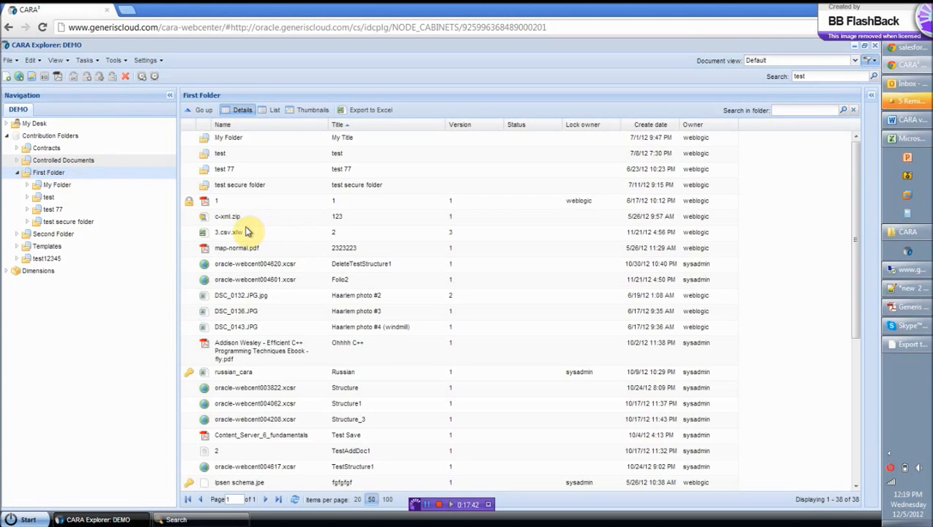
# - Start a task for 3.csv.xlw from template1 and add a second step to it
pyautogui.rightClick(246, 238)
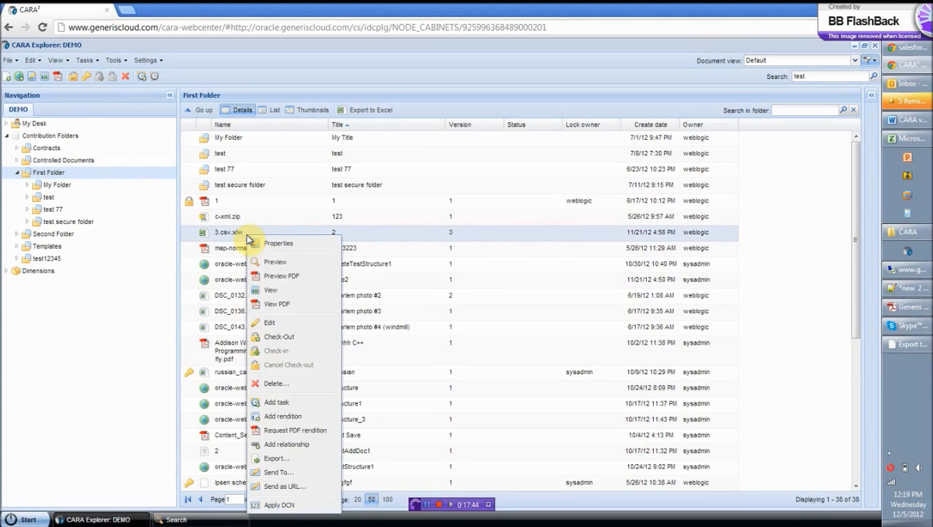
pyautogui.click(283, 403)
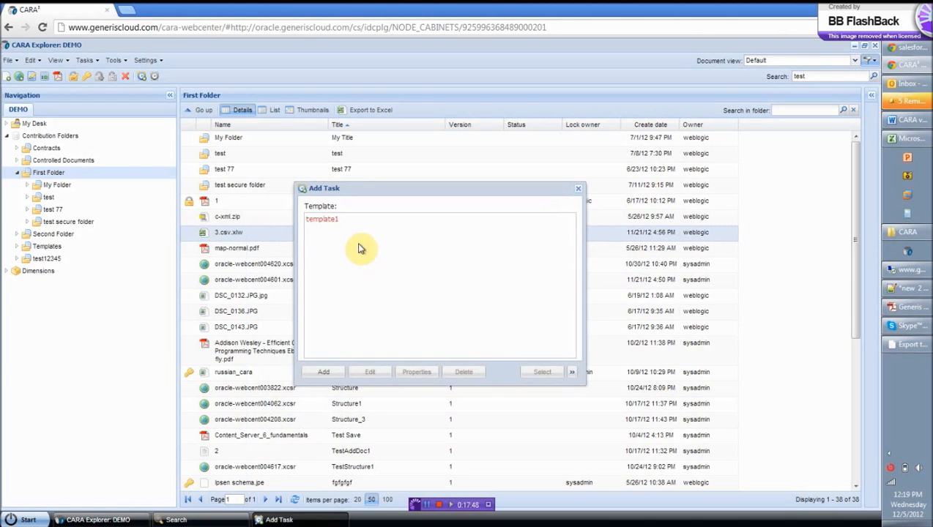
pyautogui.doubleClick(347, 220)
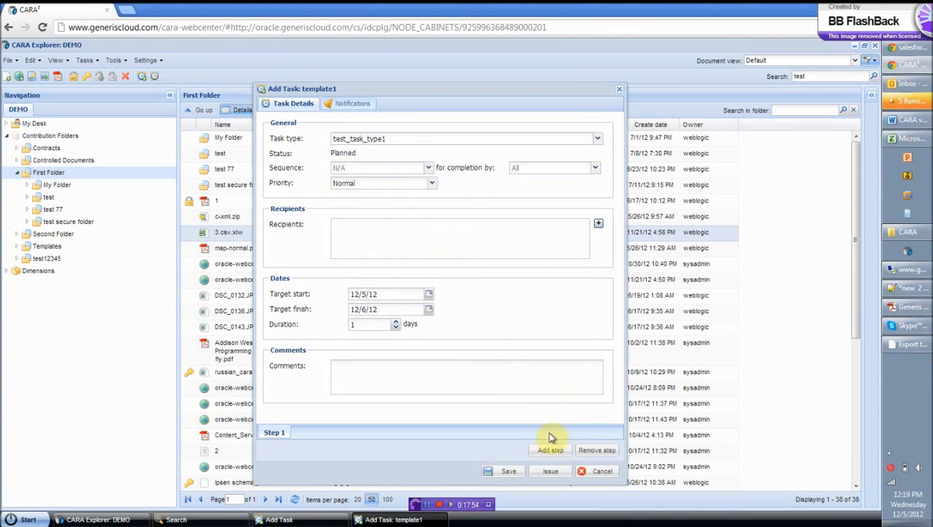
pyautogui.click(550, 450)
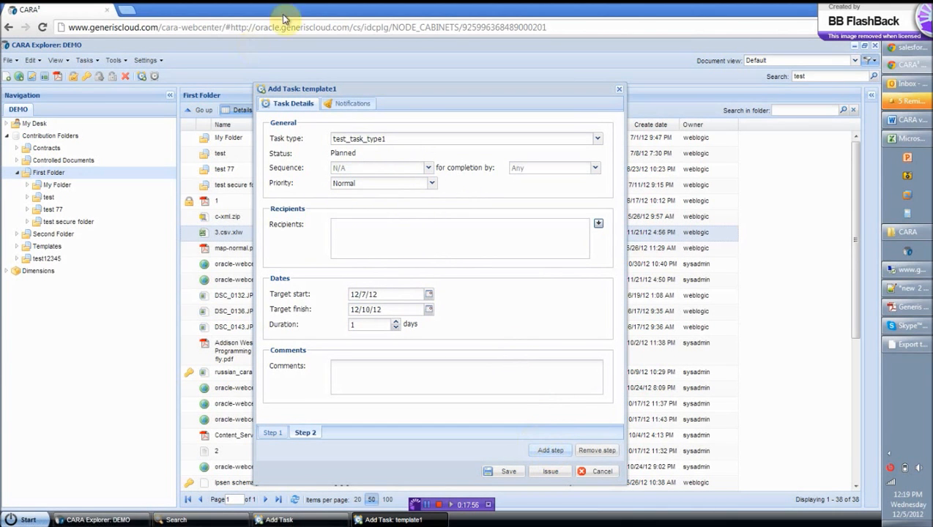
# - Try a Step 2 notification for recipients and the task originator, then cancel it along with the new task and close the template list
pyautogui.click(350, 109)
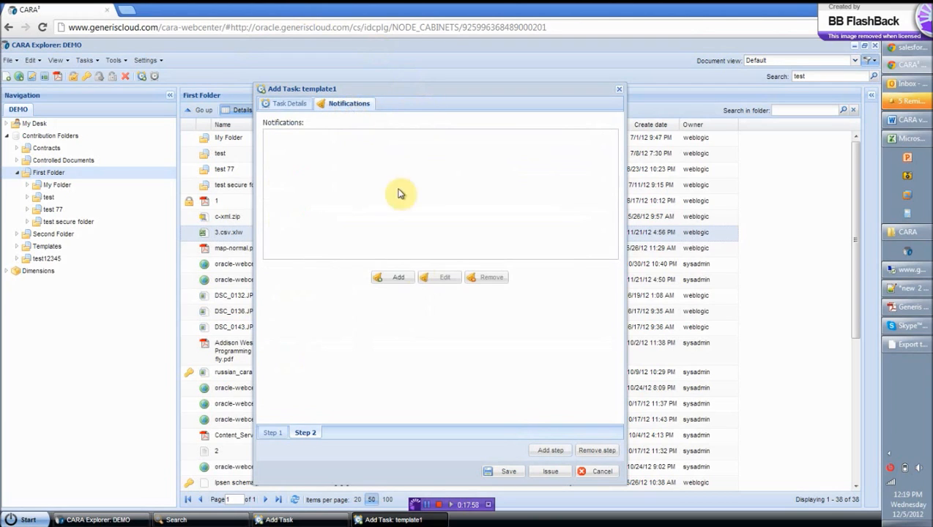
pyautogui.click(393, 285)
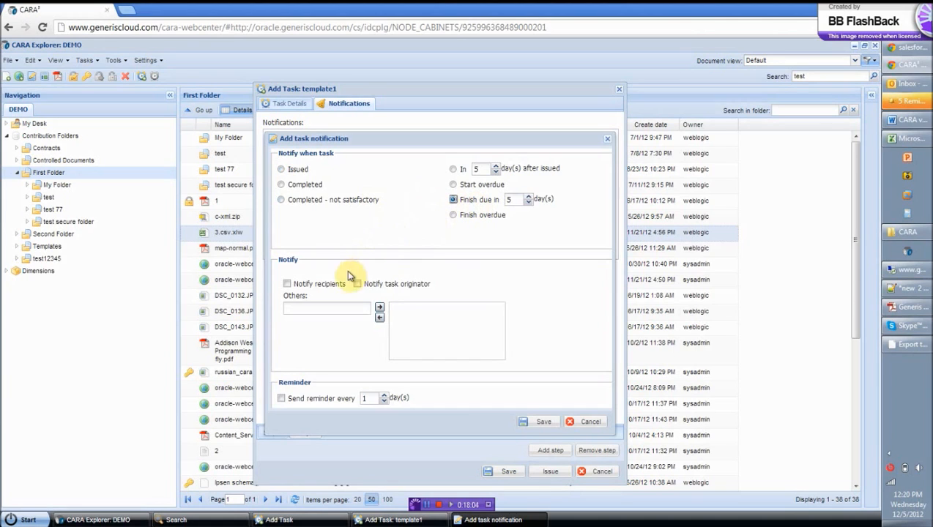
pyautogui.click(326, 283)
pyautogui.click(388, 285)
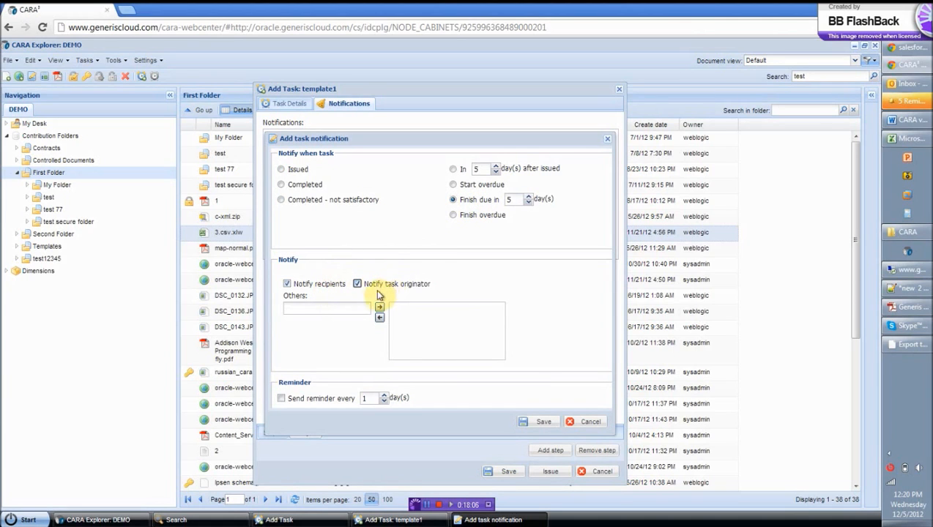
pyautogui.click(329, 397)
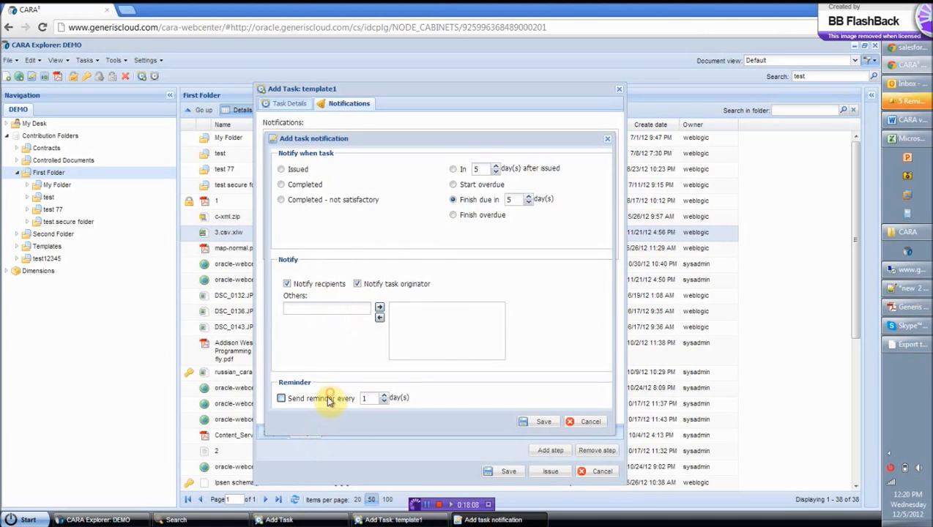
pyautogui.click(590, 422)
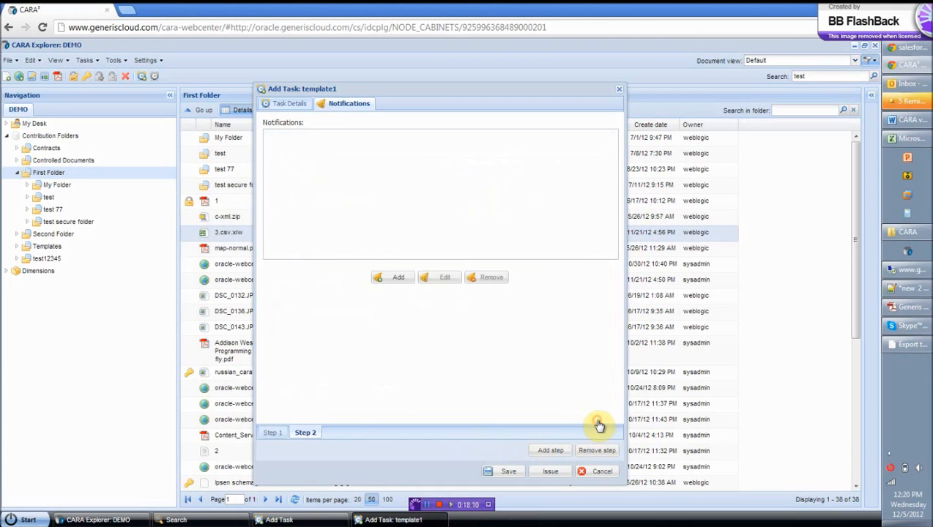
pyautogui.click(600, 472)
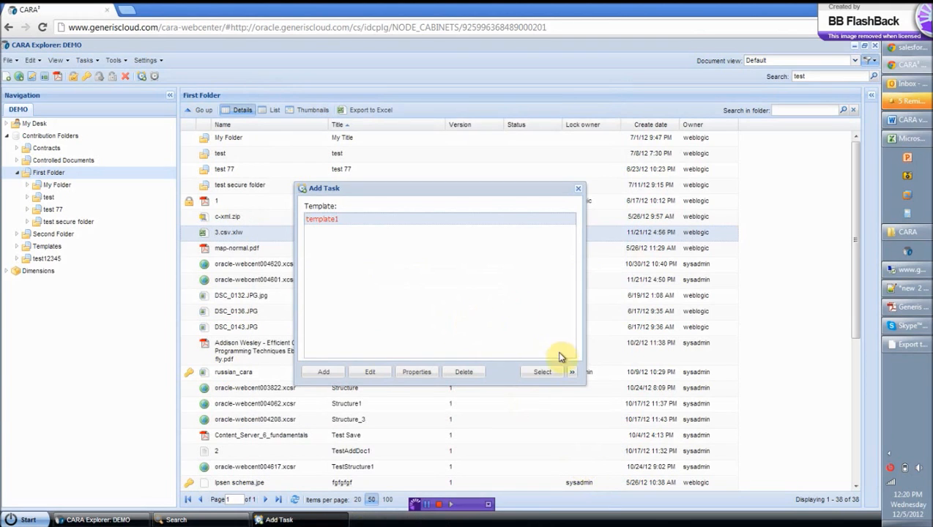
pyautogui.click(572, 374)
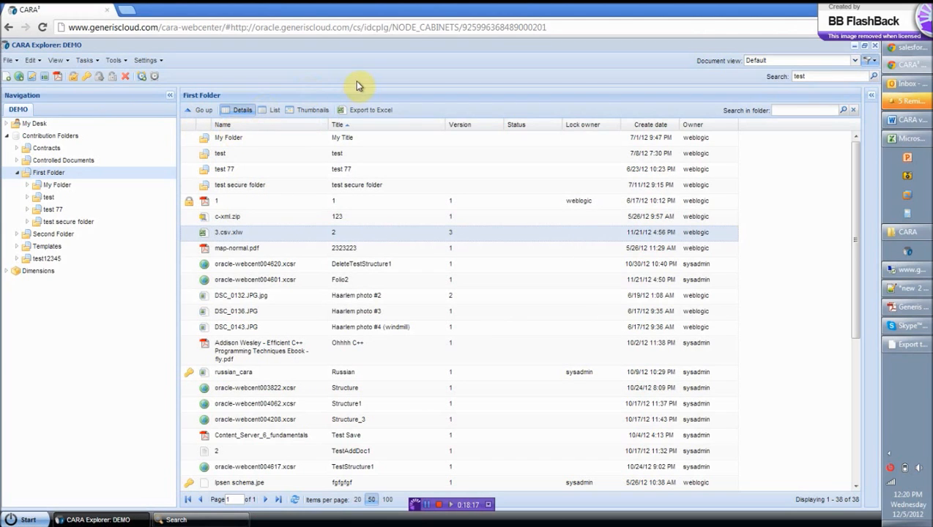
pyautogui.click(92, 62)
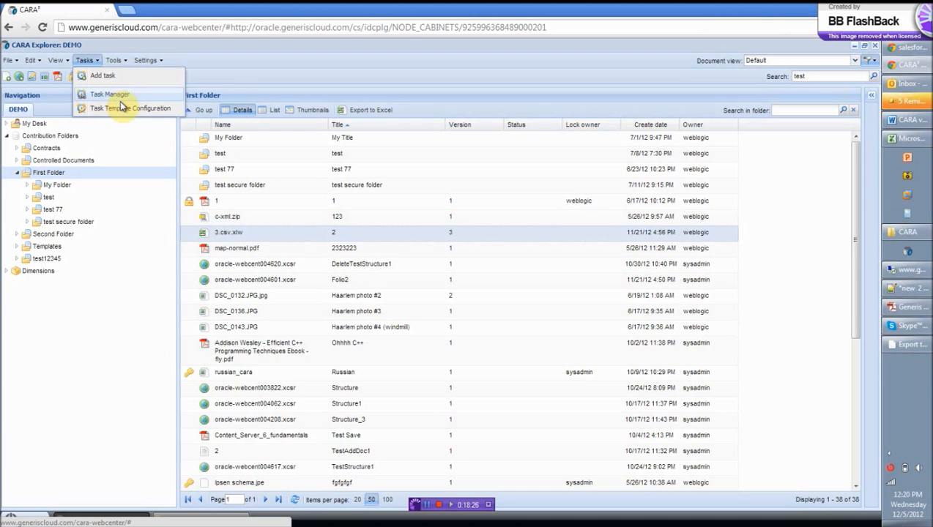
pyautogui.click(115, 62)
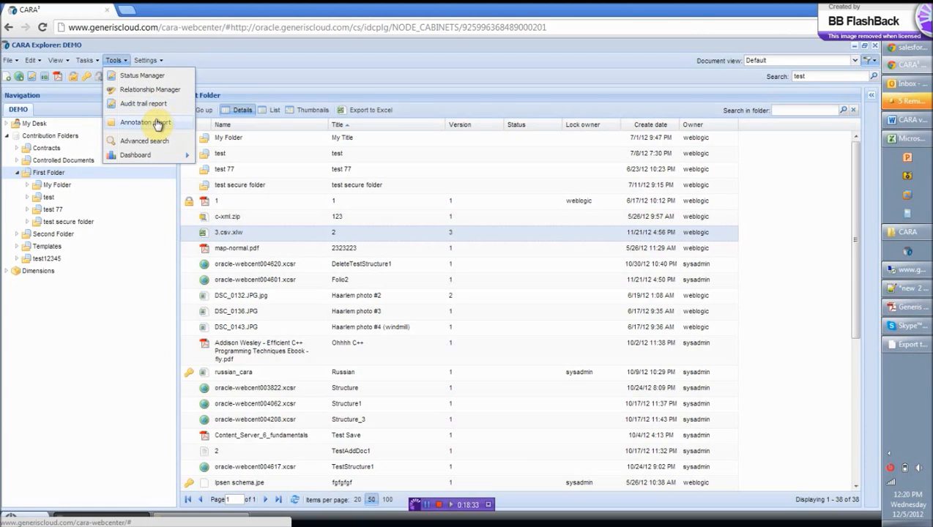
pyautogui.moveTo(165, 159)
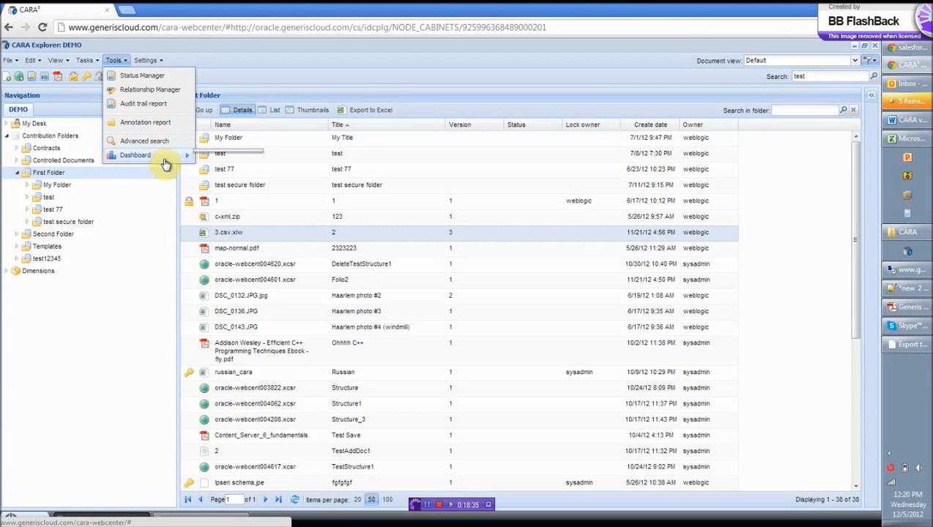